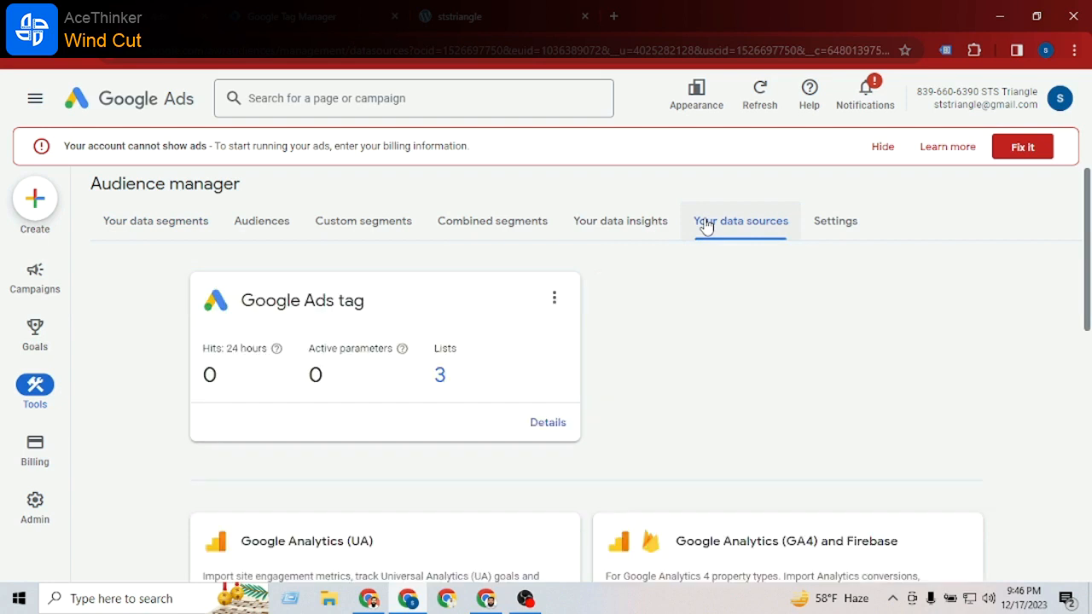
Step: Open the Google Ads tag data source for editing and review its remarketing and restricted data processing settings
left_click(554, 303)
left_click(556, 307)
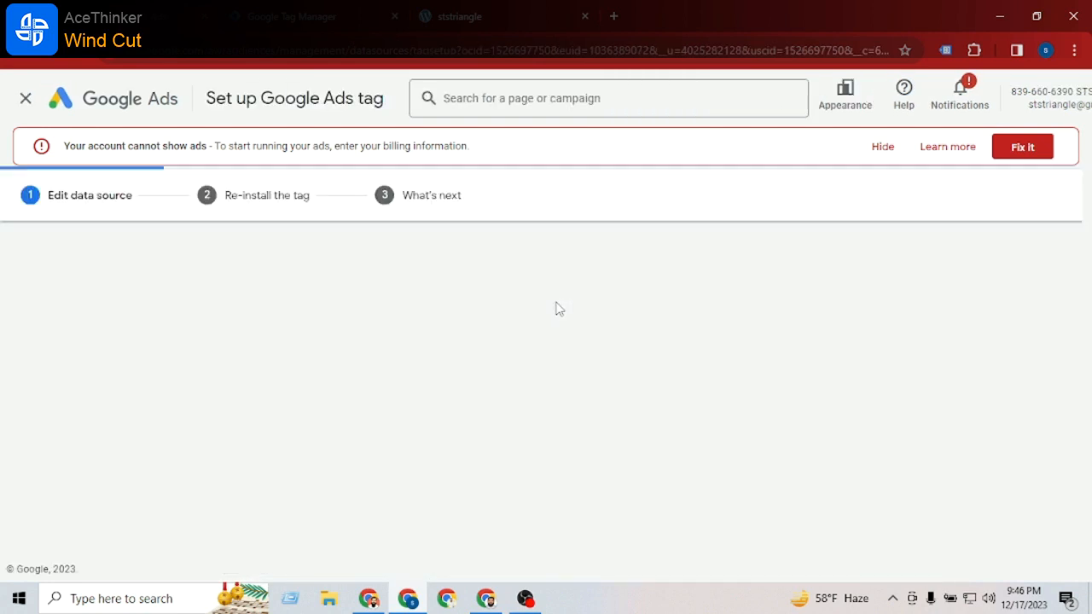
scroll(557, 309, "down", 2)
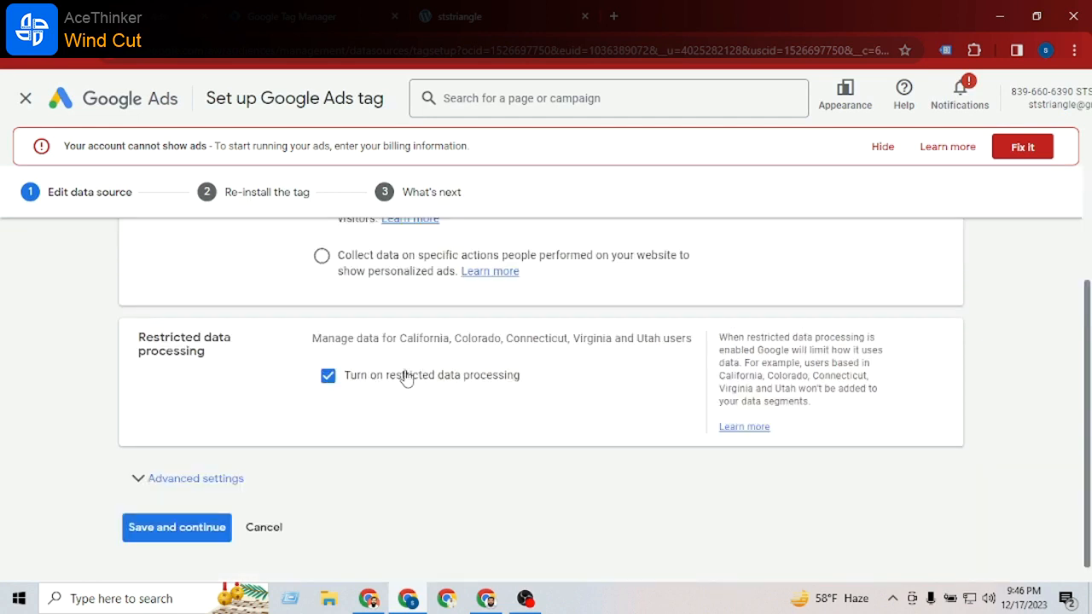
scroll(354, 378, "up", 2)
scroll(422, 395, "down", 1)
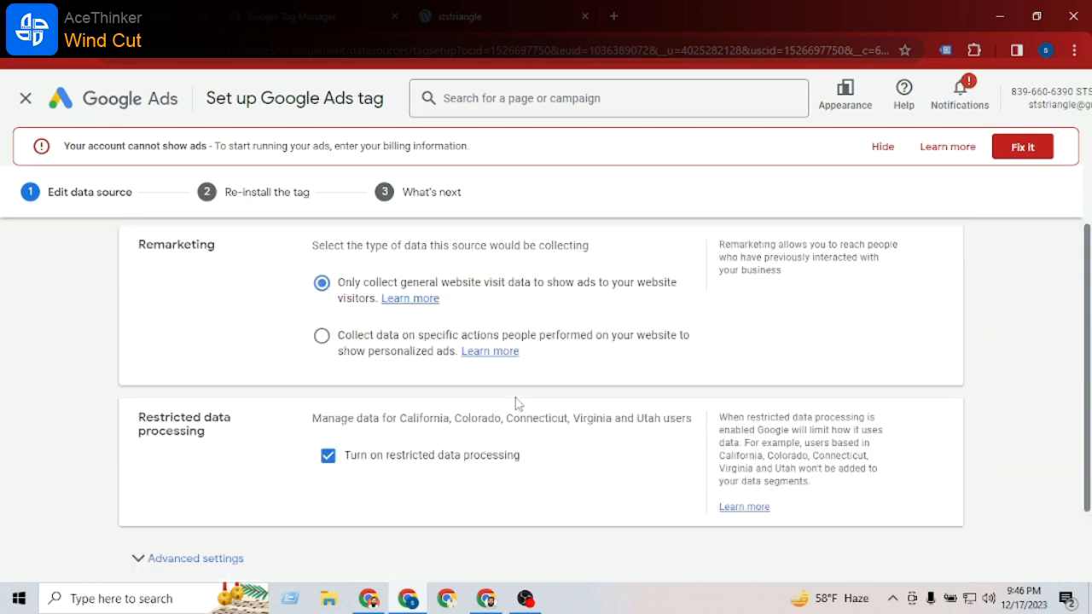
Step: Keep restricted data processing turned on, check the advanced settings, and save the data source to continue to tag reinstallation
left_click(329, 457)
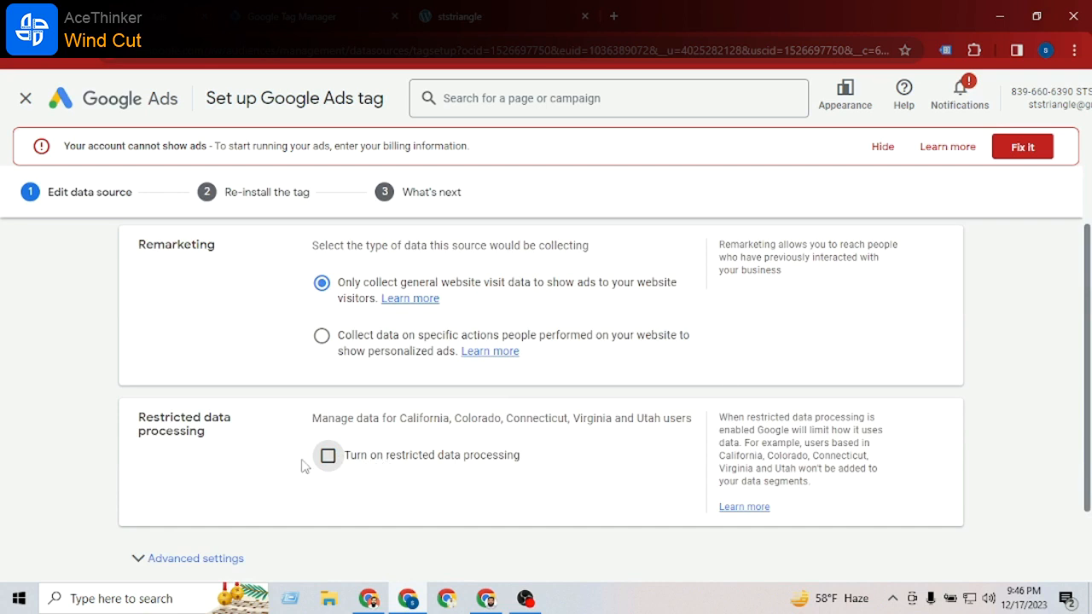
left_click(328, 456)
scroll(228, 437, "down", 1)
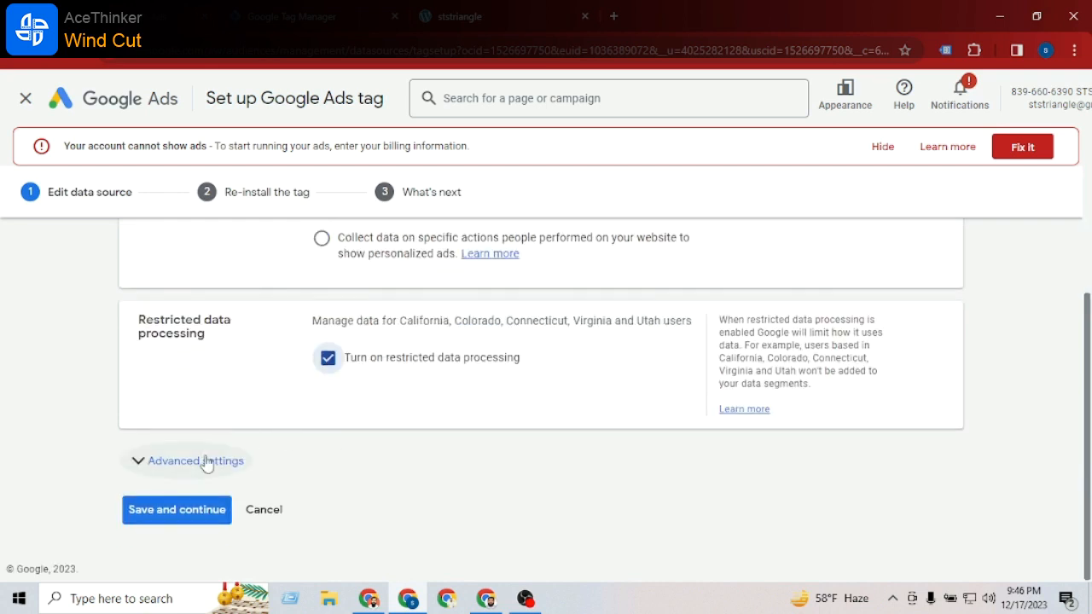
left_click(145, 461)
scroll(424, 461, "down", 1)
left_click(178, 503)
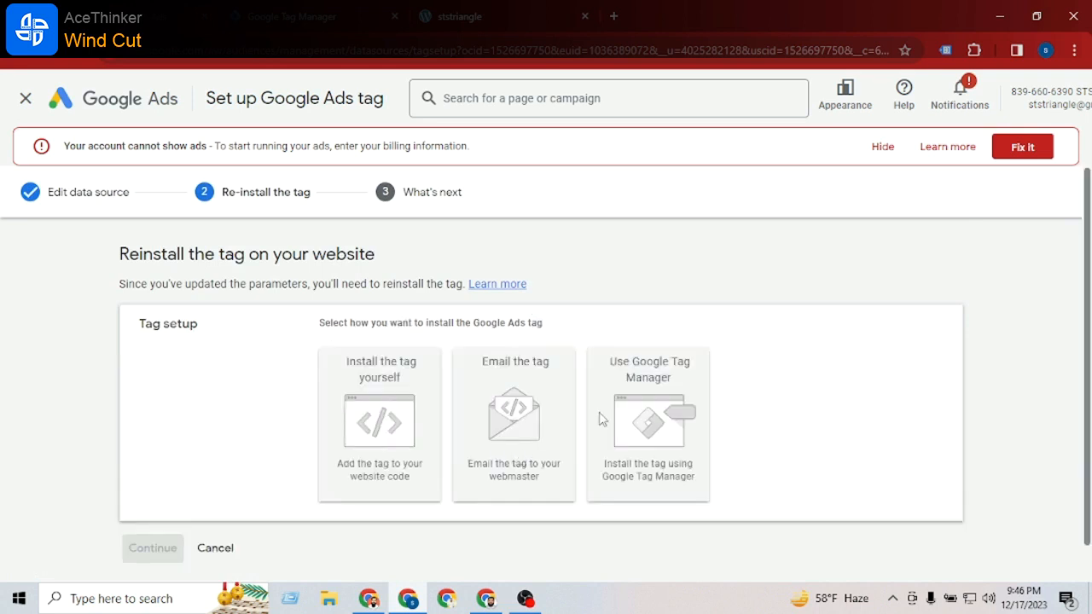
Step: Choose Google Tag Manager as the tag installation method and copy the conversion ID
scroll(657, 381, "down", 1)
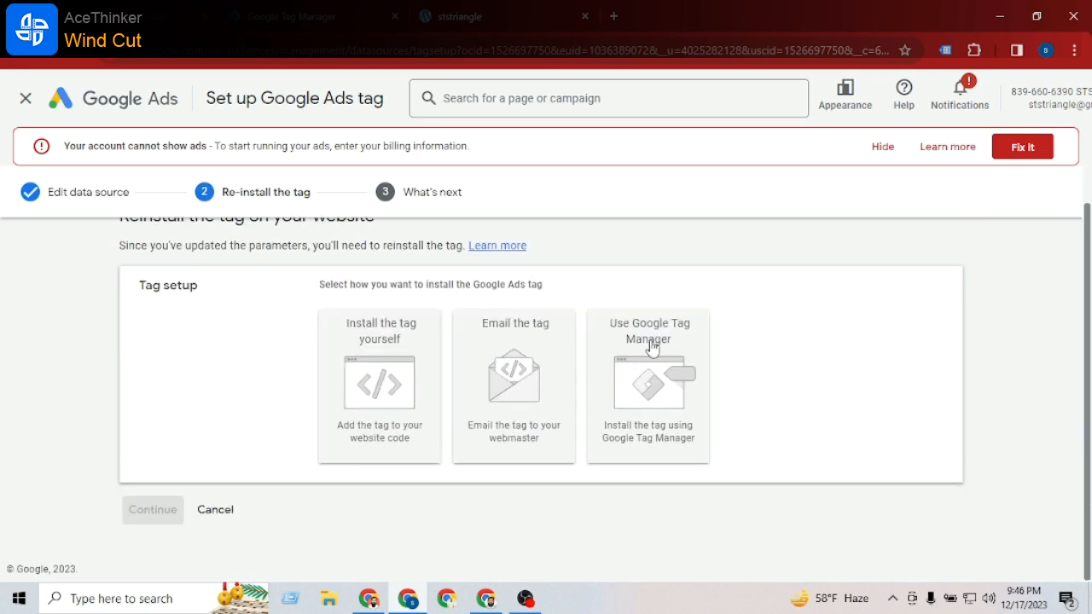
left_click(649, 379)
scroll(650, 376, "down", 2)
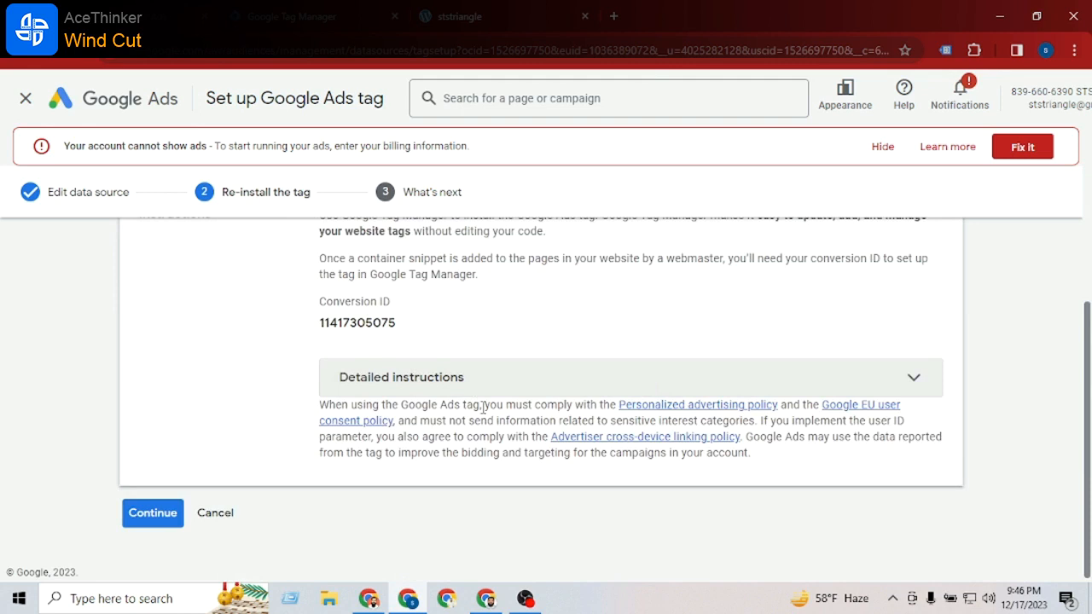
double_click(362, 324)
right_click(362, 326)
left_click(386, 340)
Step: Switch to Google Tag Manager, create a new Google Ads Remarketing tag, and paste the copied conversion ID into it
left_click(282, 12)
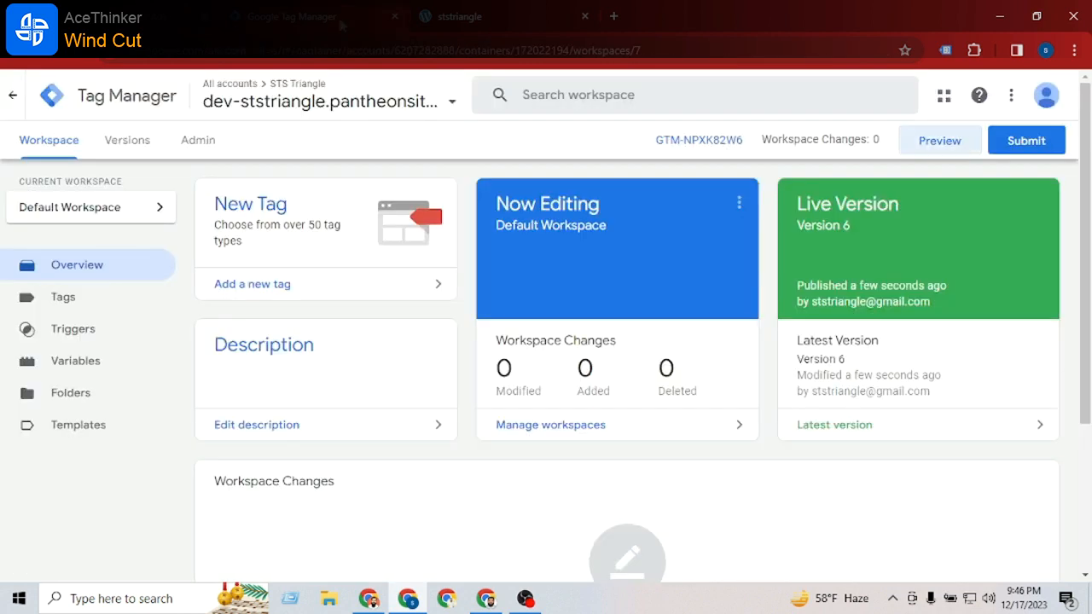
scroll(629, 384, "down", 1)
scroll(629, 385, "up", 1)
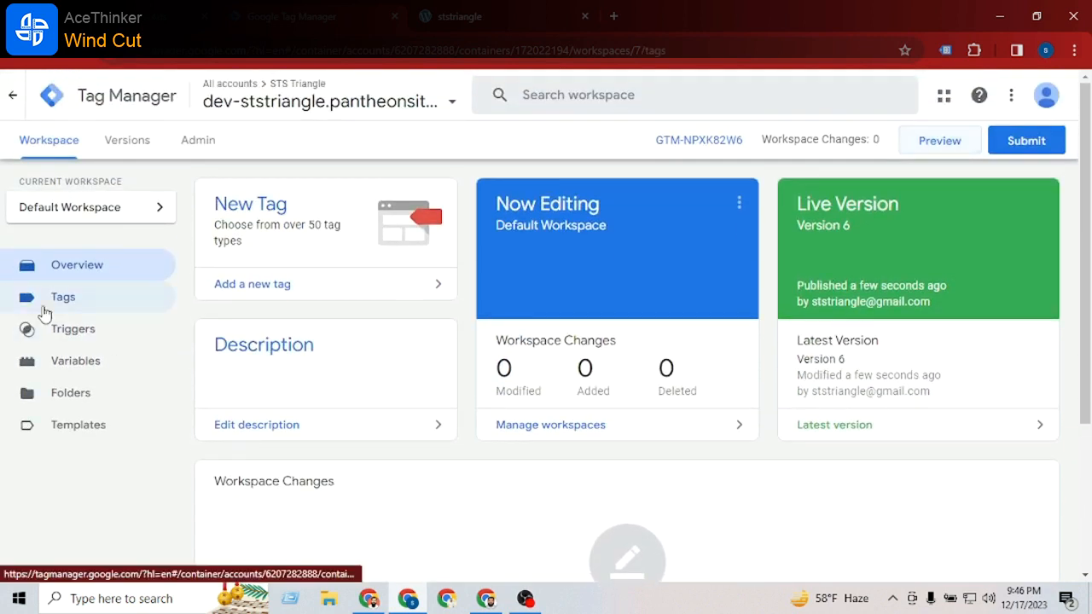
left_click(45, 314)
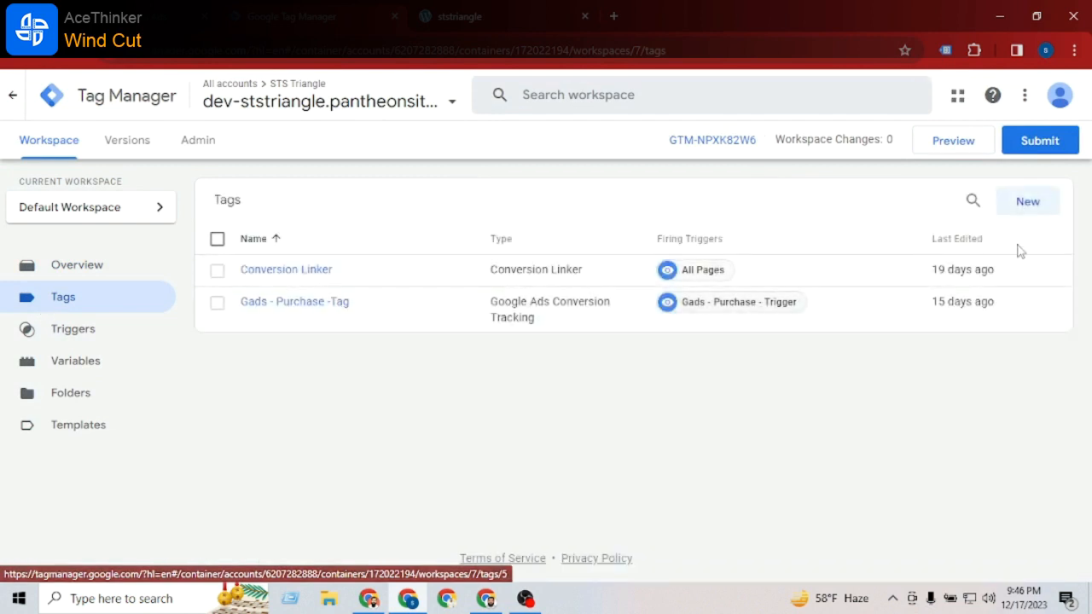
left_click(1028, 202)
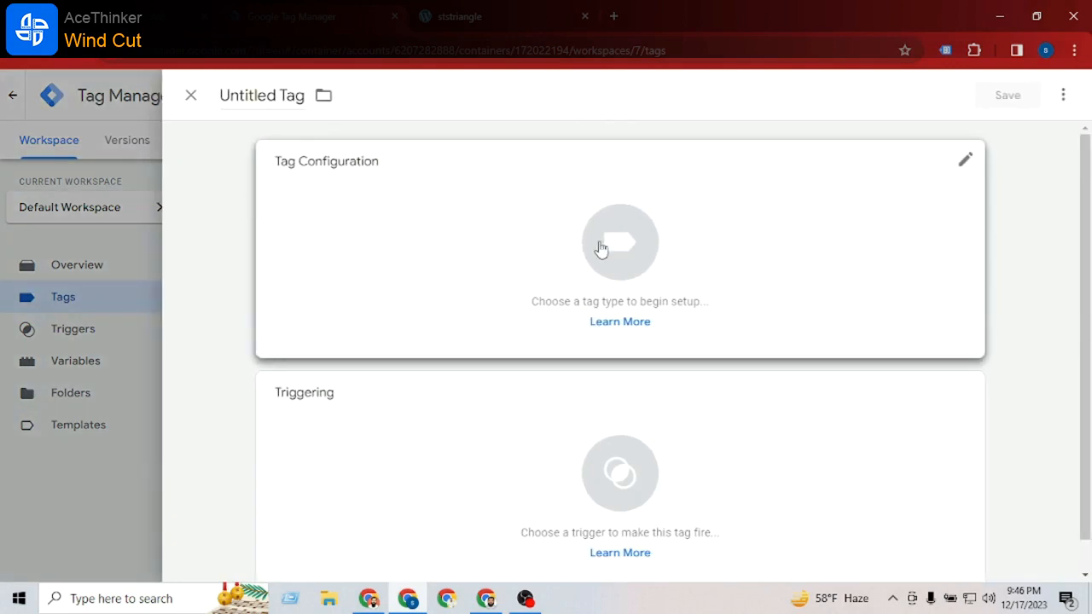
left_click(601, 249)
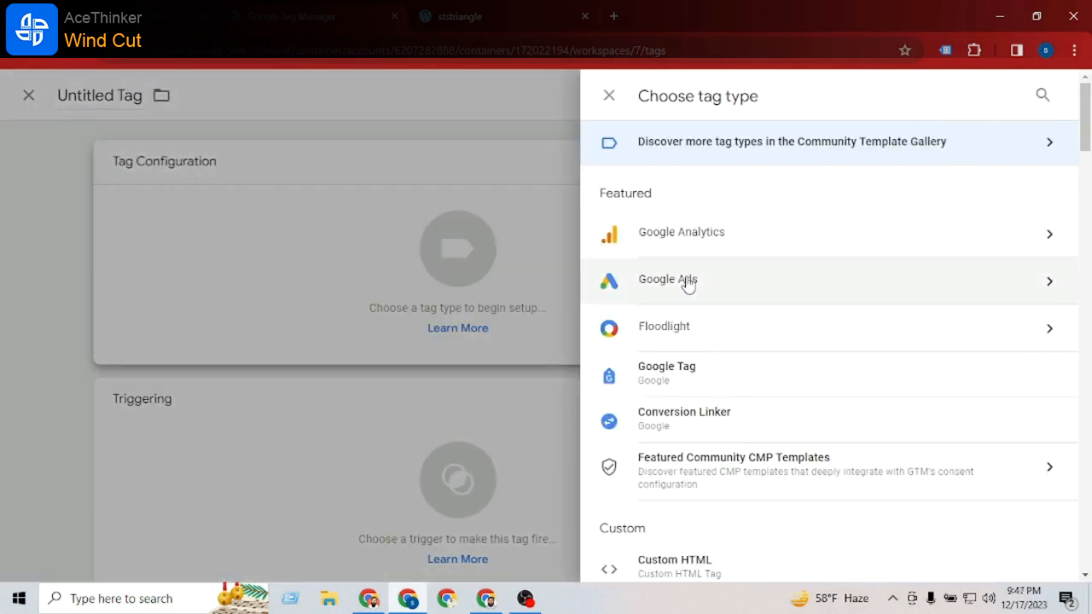
left_click(687, 280)
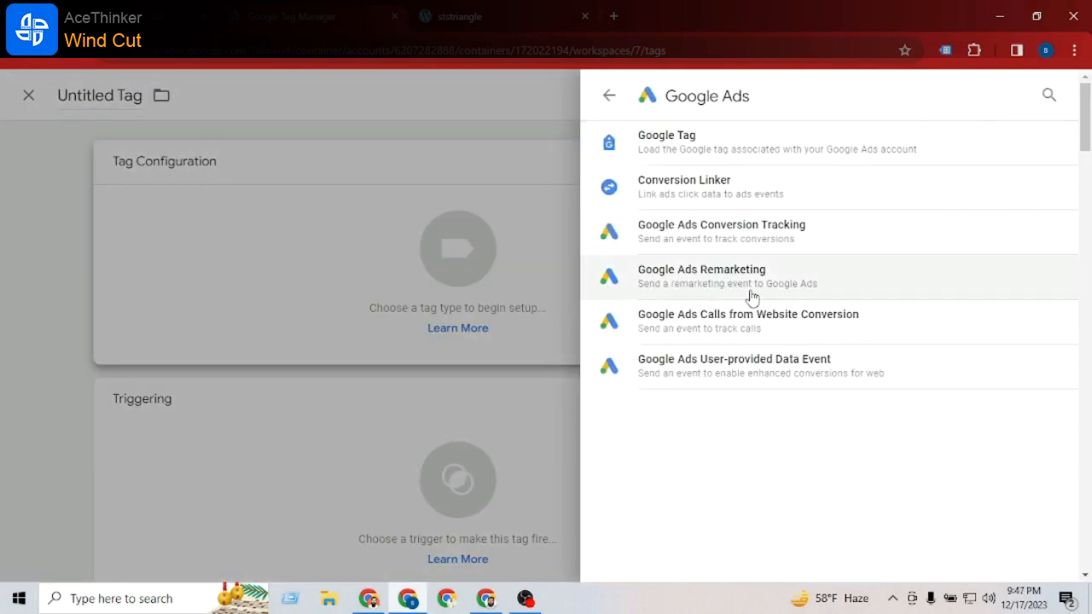
left_click(752, 295)
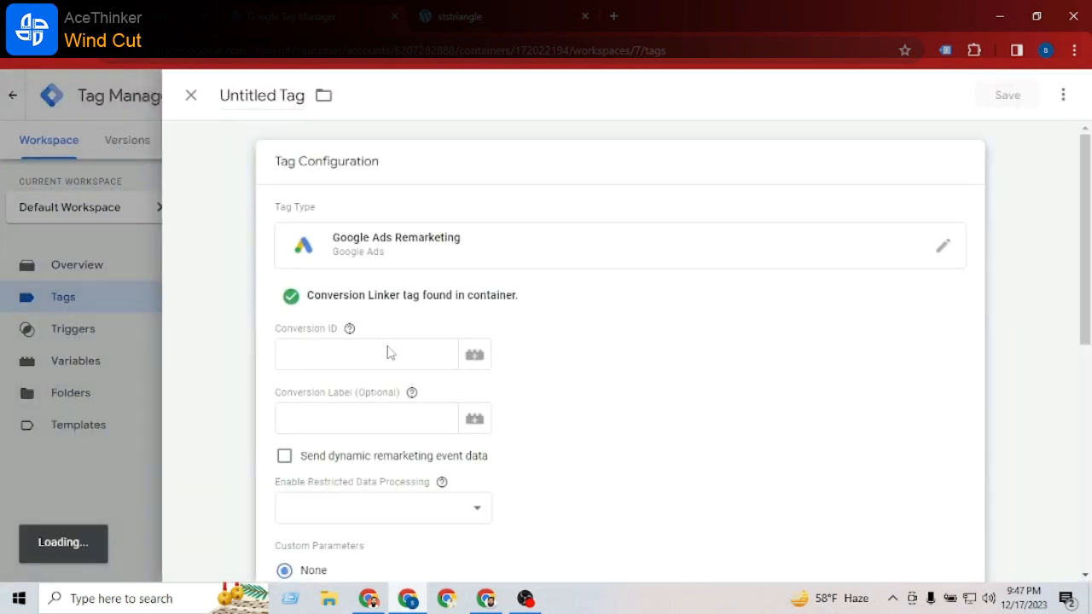
left_click(370, 341)
key("ctrl+v")
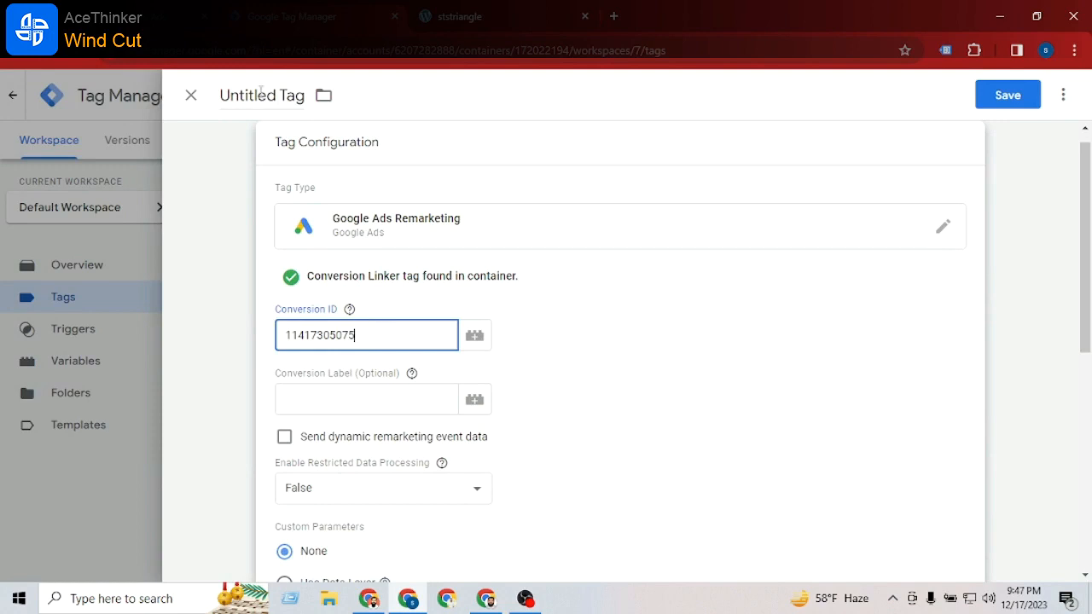
Step: Rename the new tag to "GADS Remarketing Tag"
left_click(279, 97)
key("BackSpace")
key("BackSpace")
key("BackSpace")
key("BackSpace")
key("BackSpace")
key("BackSpace")
key("BackSpace")
key("BackSpace")
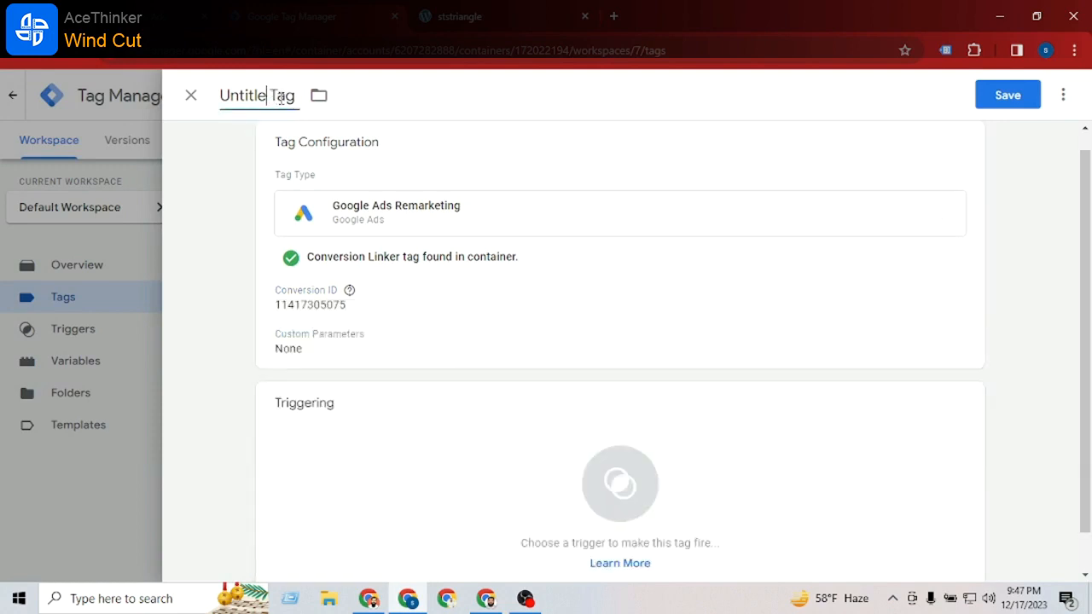
type("GADS")
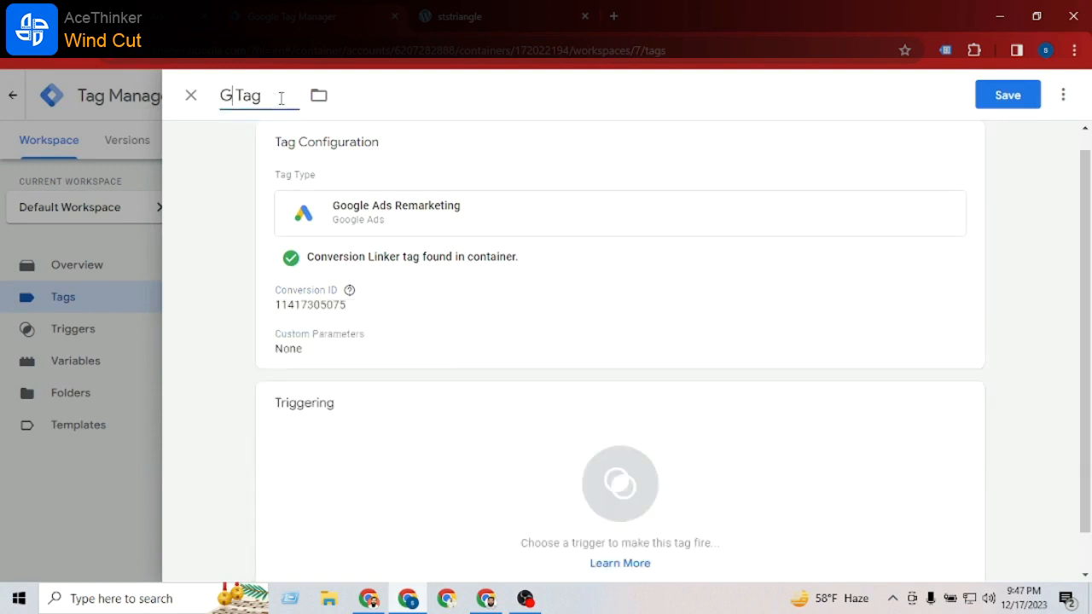
type(" Remarkt")
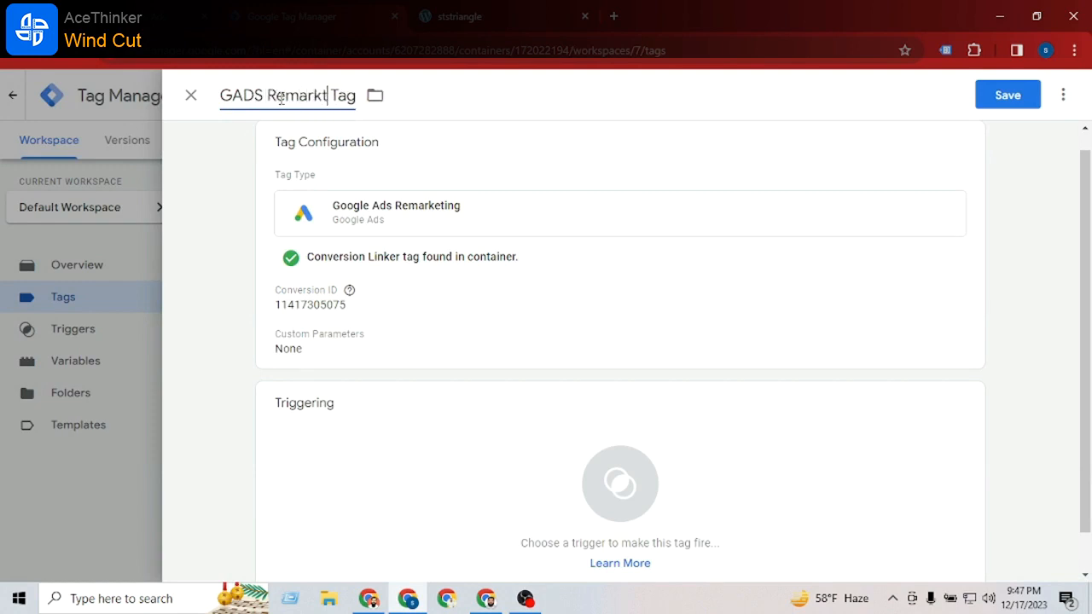
key("BackSpace")
type("eitn")
key("BackSpace")
key("BackSpace")
key("BackSpace")
type("ting")
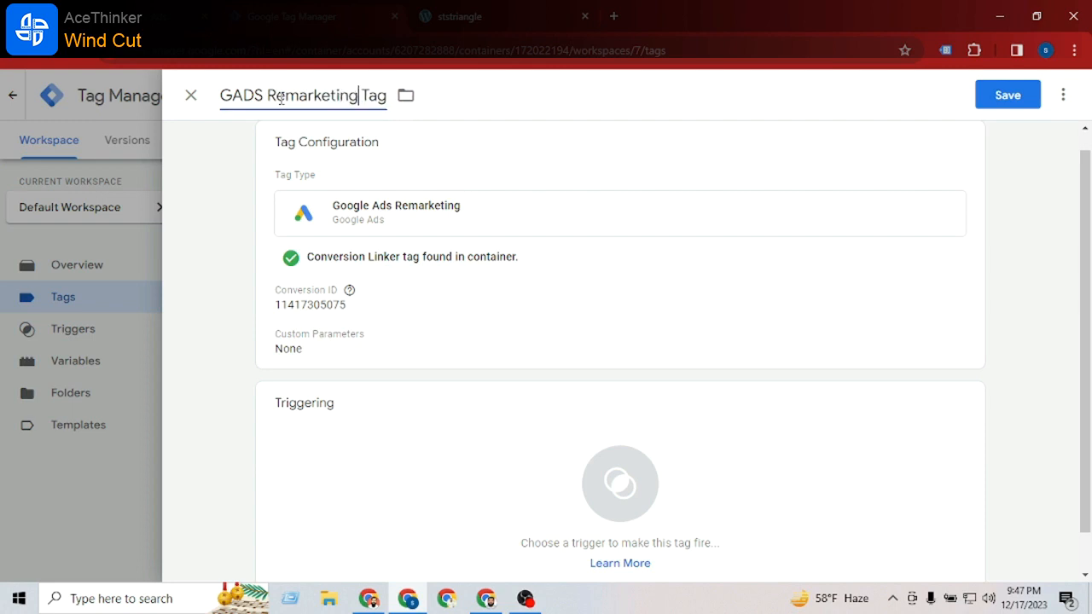
Step: Assign the All Pages trigger to the remarketing tag and save the tag
left_click(597, 452)
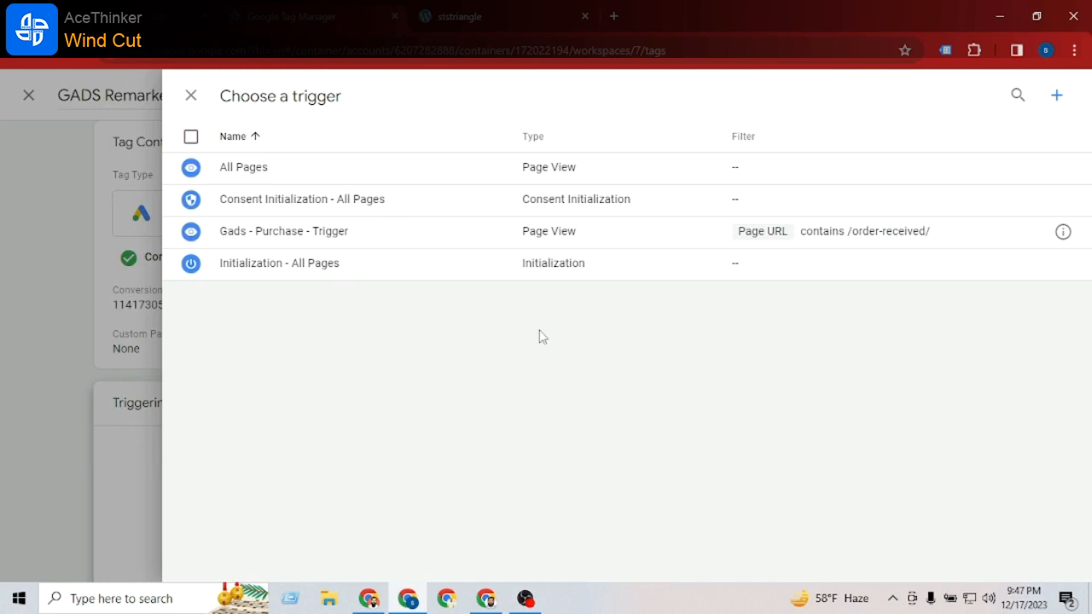
left_click(305, 177)
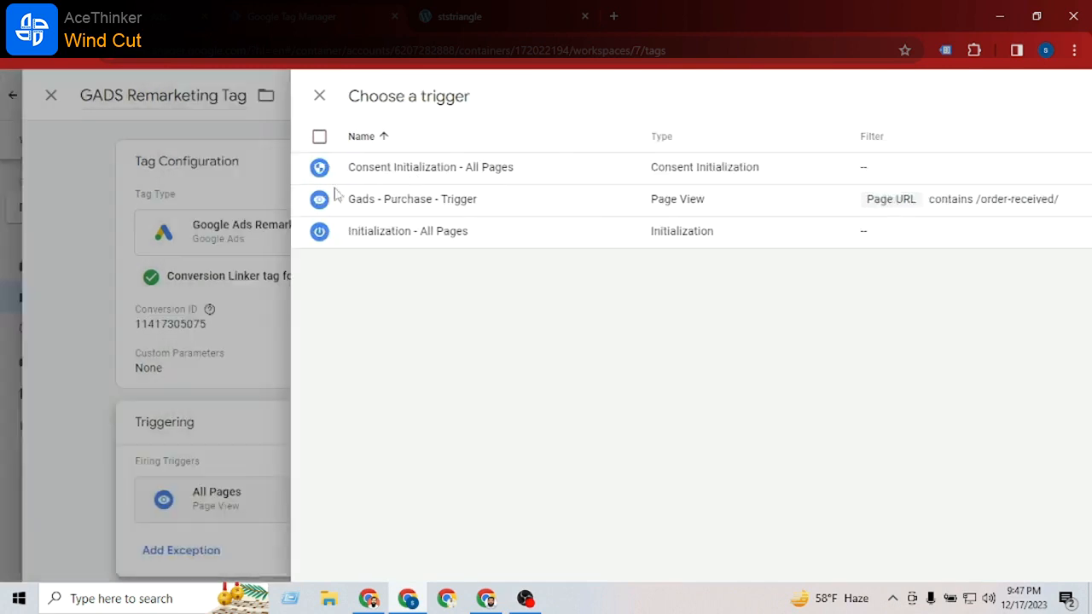
left_click(1011, 100)
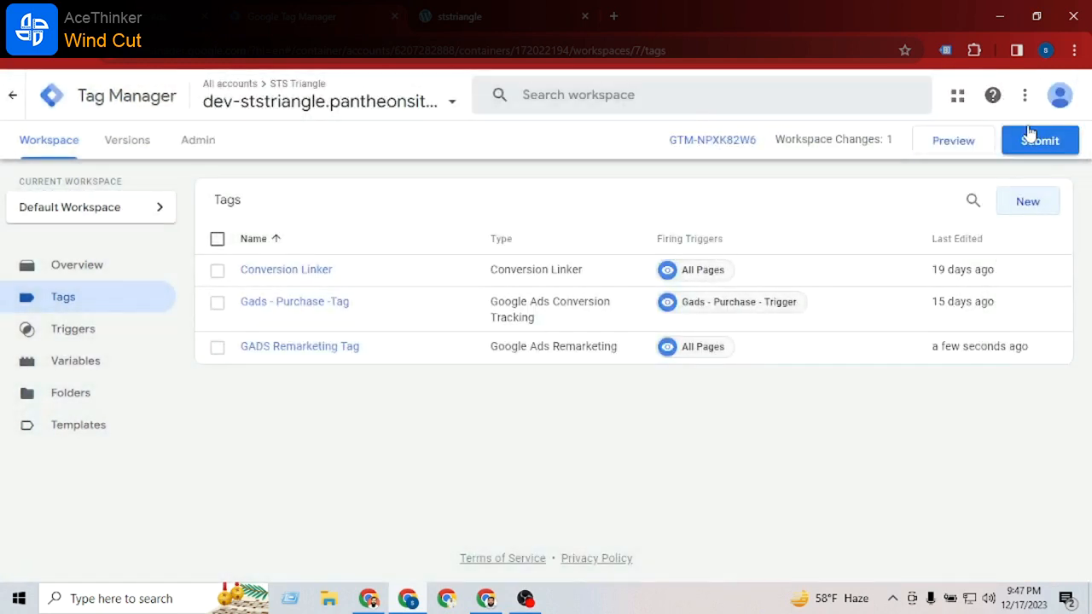
Step: Publish the workspace changes to the Live environment without a version name or description, and return to the workspace's tags
left_click(1032, 137)
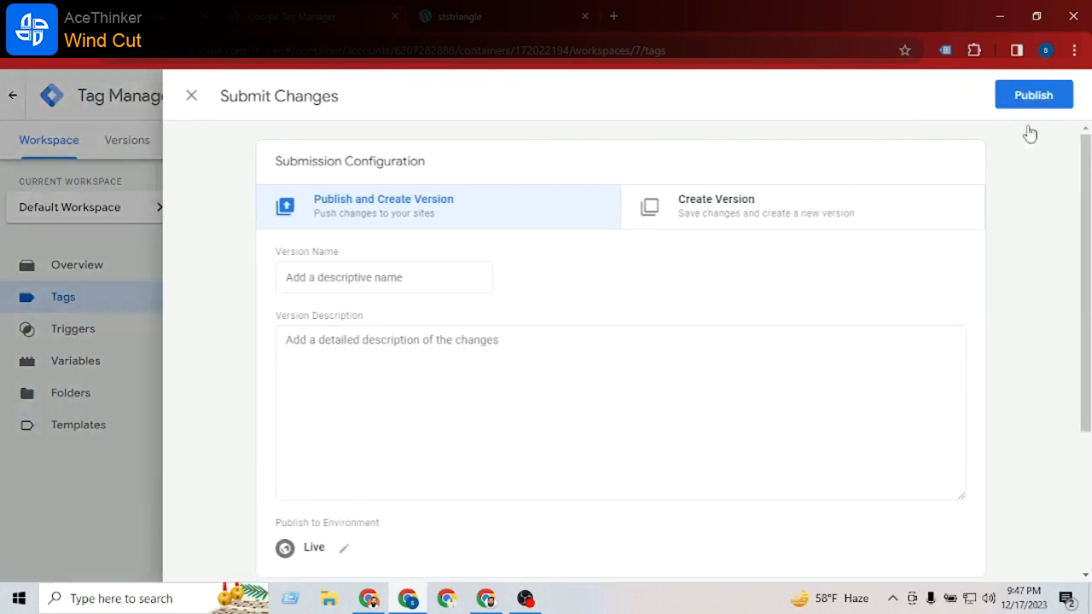
left_click(1033, 101)
left_click(770, 540)
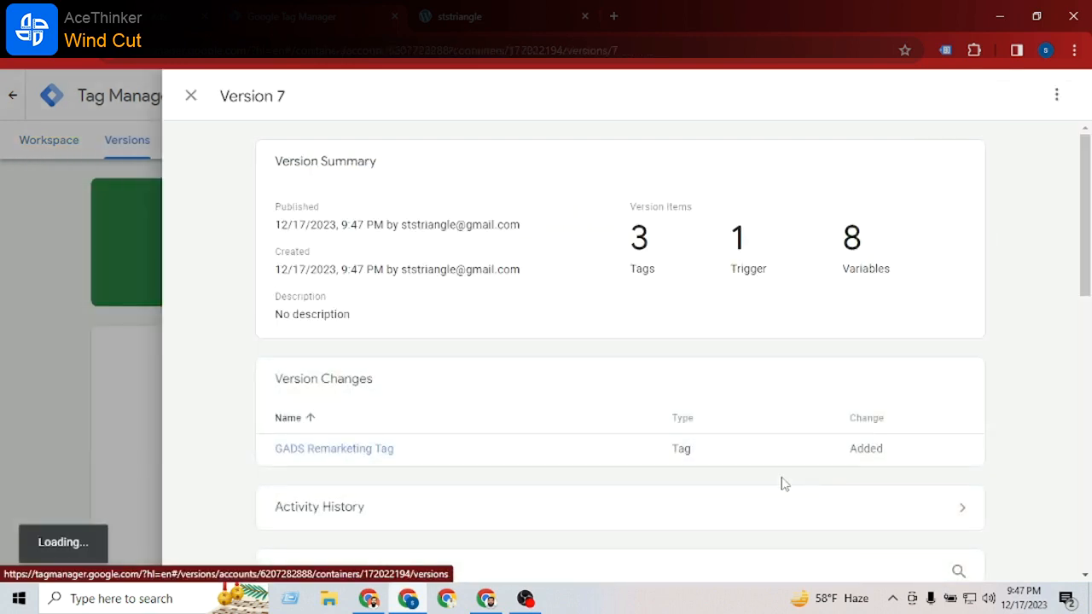
left_click(182, 103)
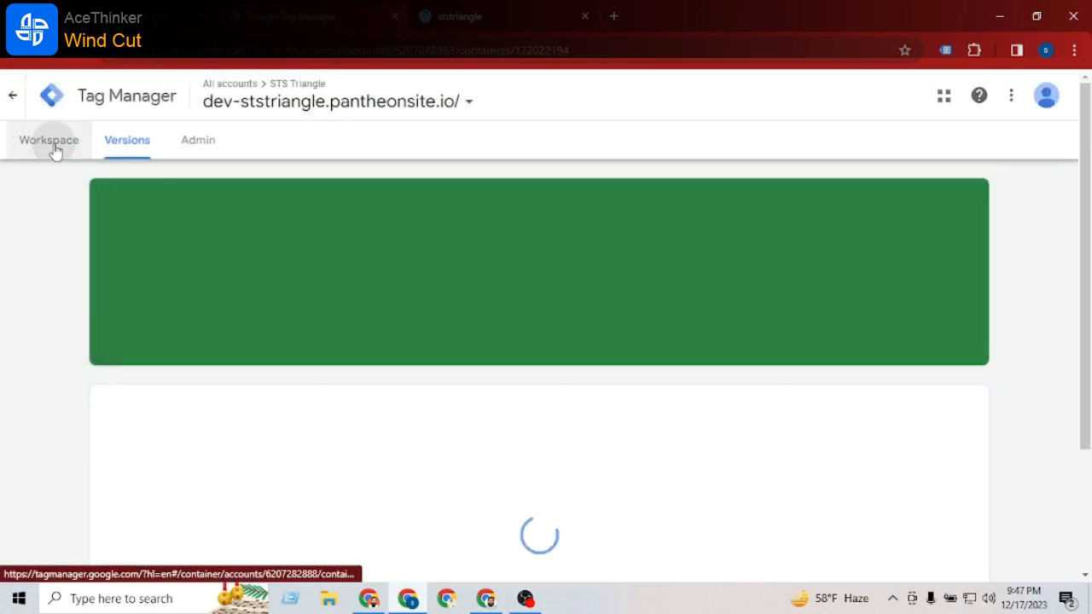
left_click(55, 150)
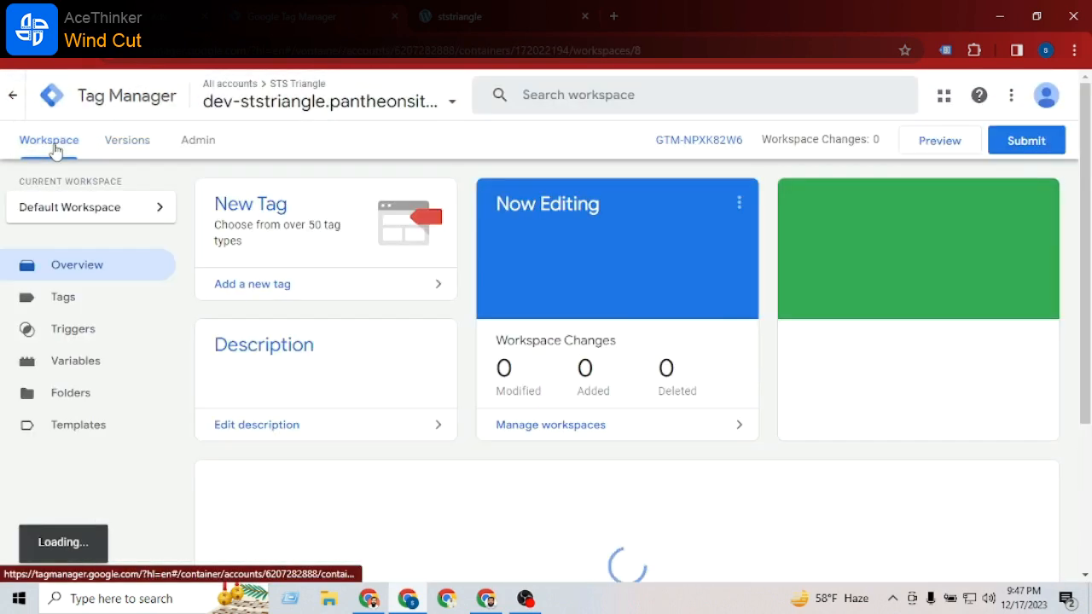
left_click(114, 311)
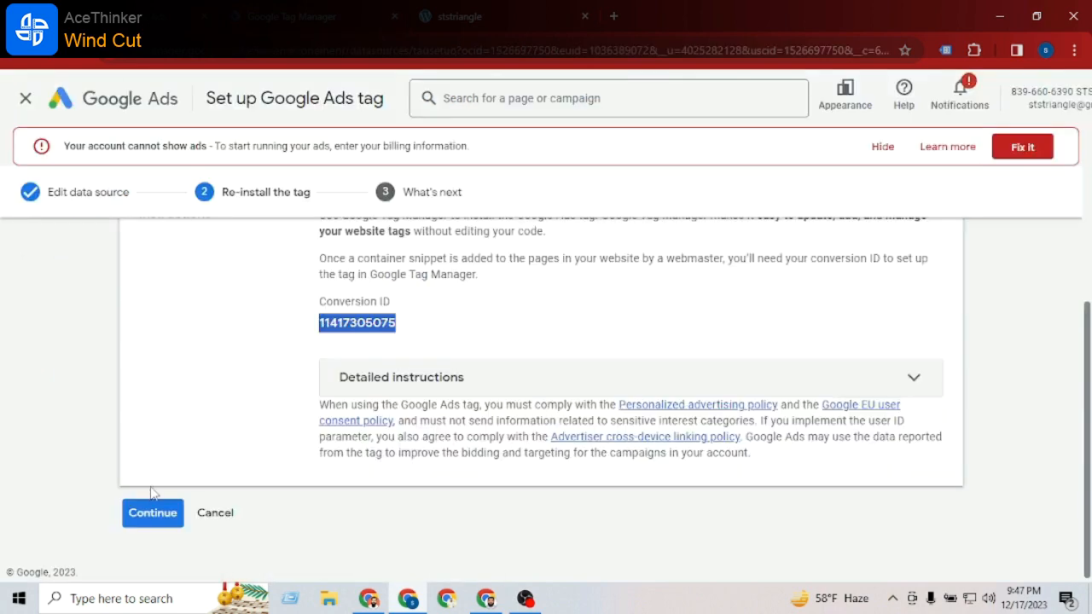
Step: Switch back to Google Ads, finish the tag setup, and open the list of your data segments in Audience manager
left_click(152, 512)
left_click(162, 383)
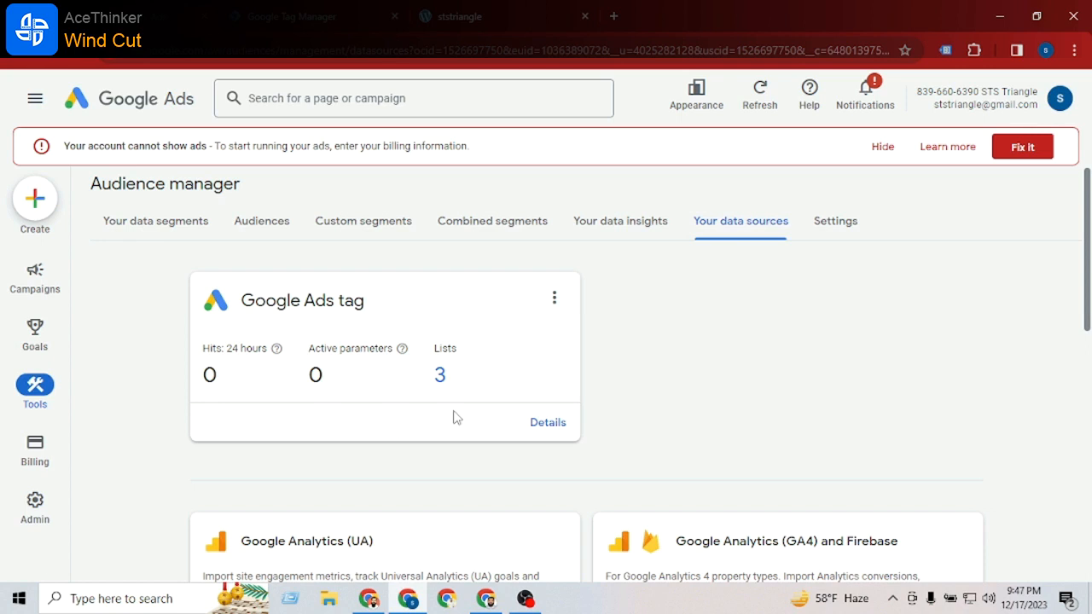
left_click(109, 230)
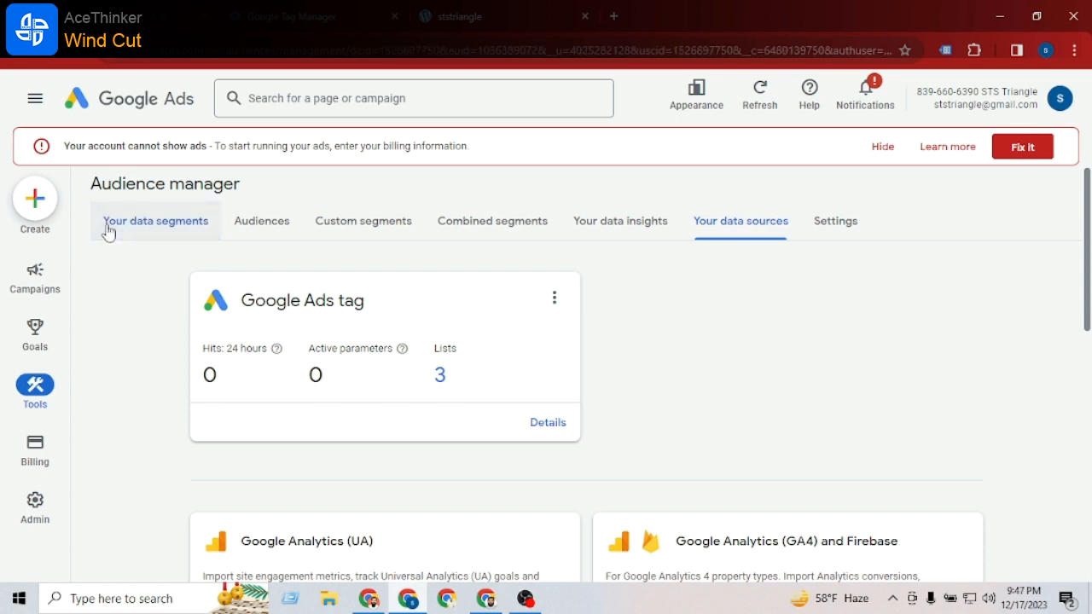
scroll(369, 252, "down", 1)
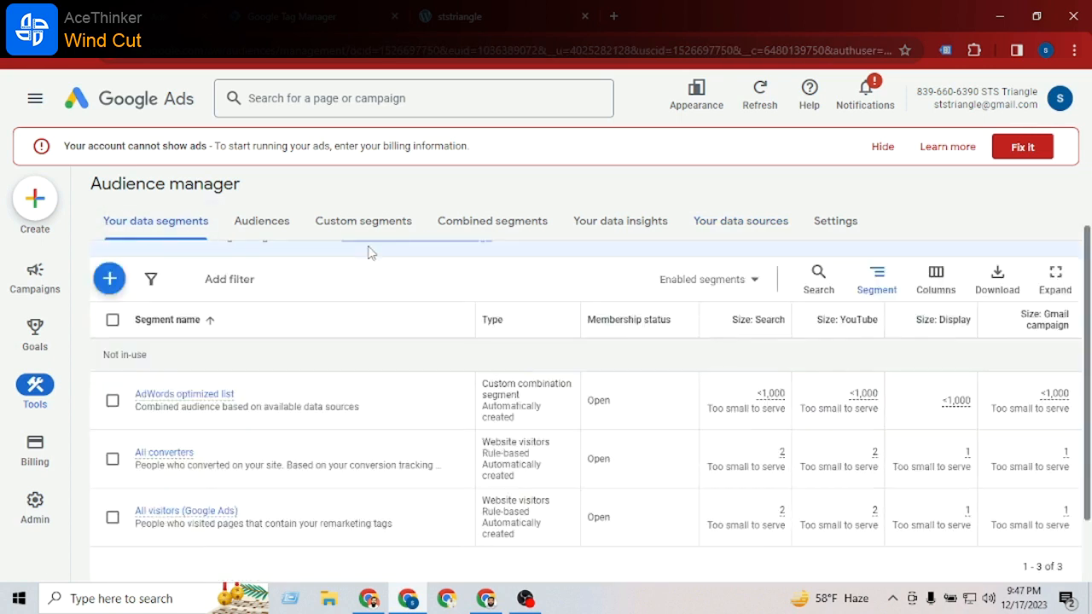
scroll(370, 252, "up", 1)
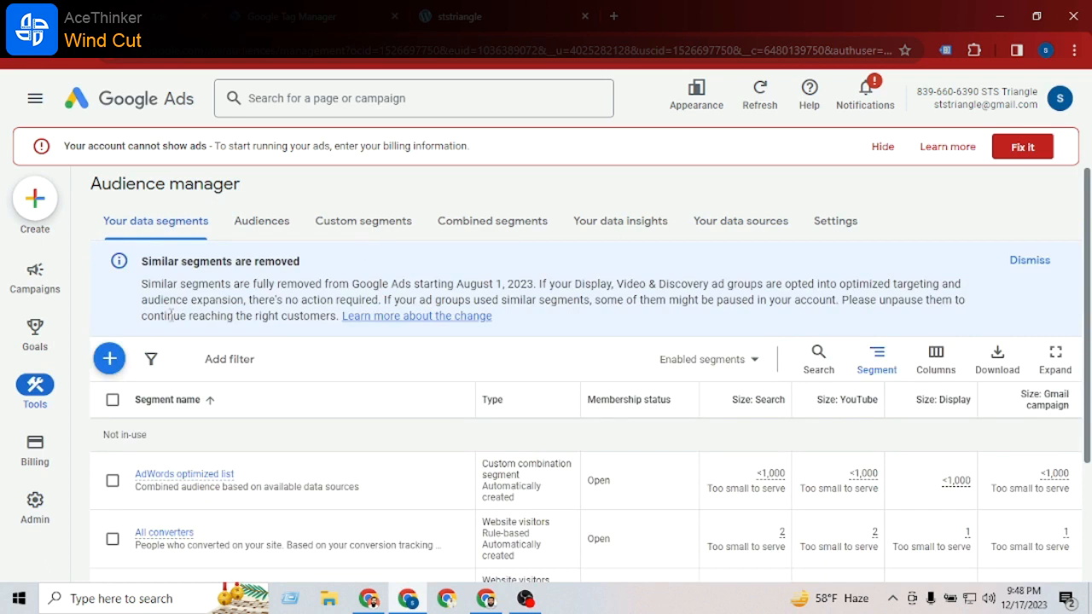
Step: Start a new website visitors segment and choose Visitors of web pages as its segment members
left_click(109, 365)
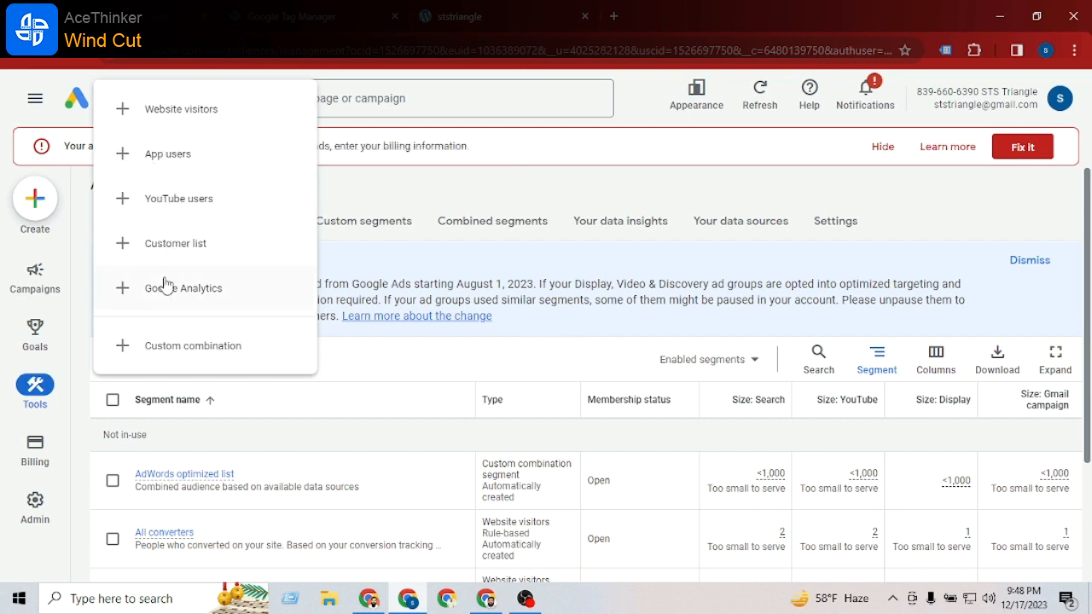
left_click(178, 111)
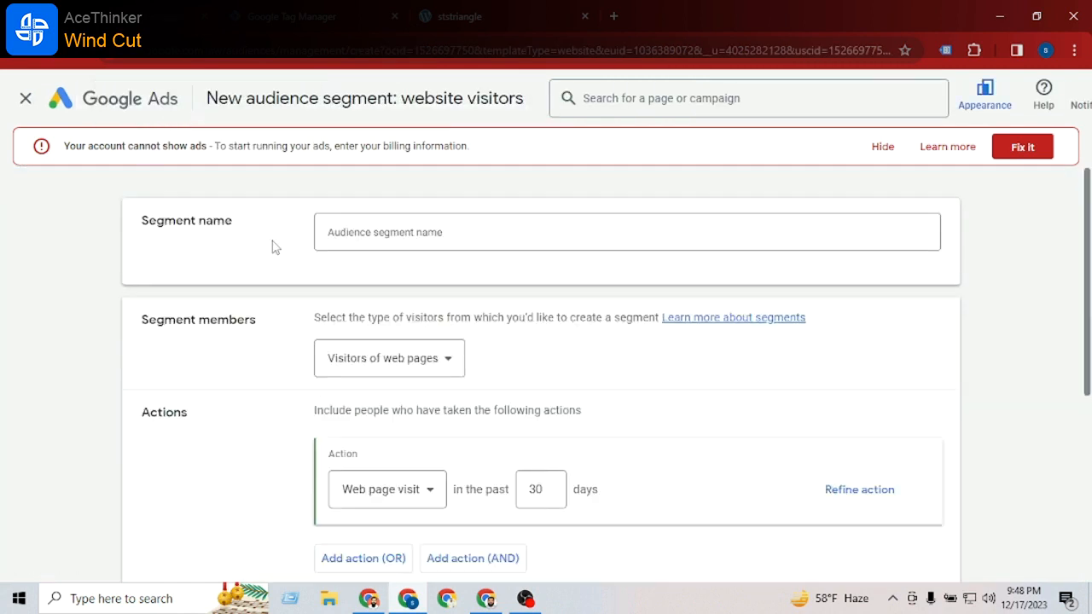
scroll(349, 256, "down", 1)
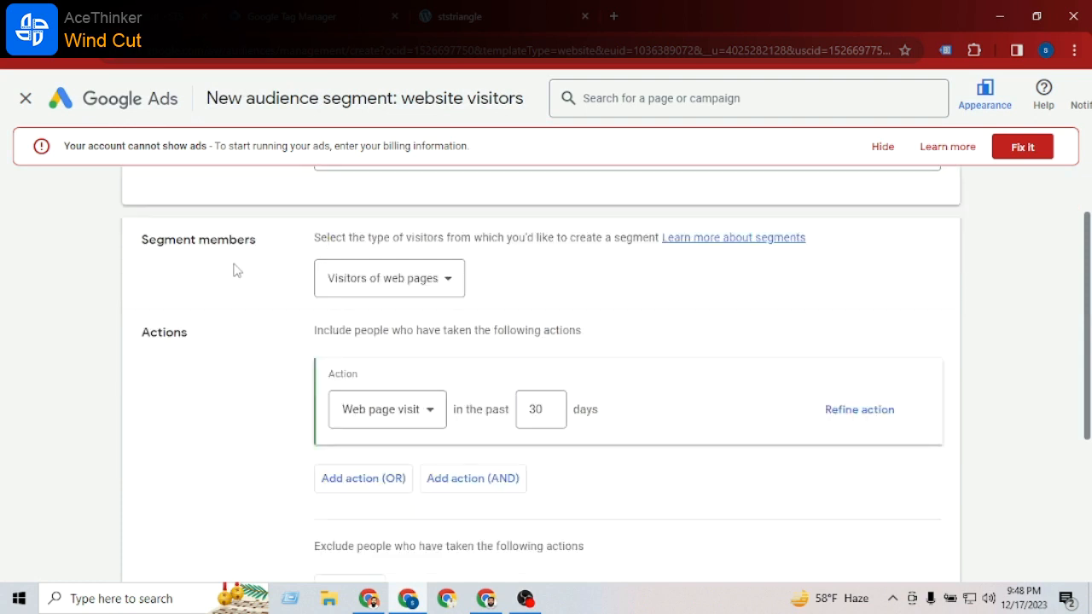
left_click(365, 278)
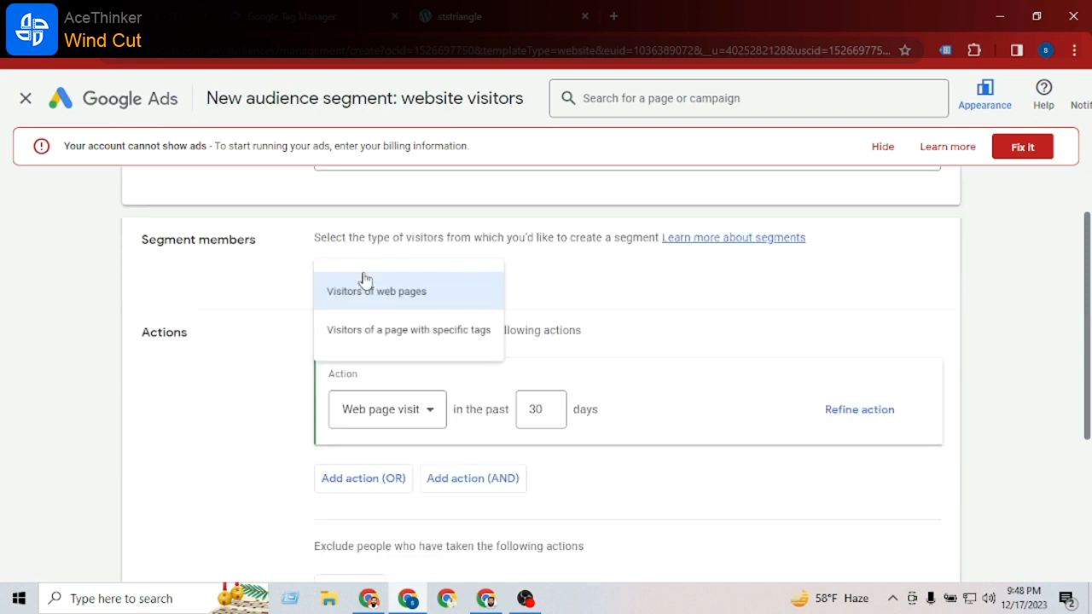
left_click(393, 299)
Step: Set the included action to Web page visit and refine it with a Page URL contains condition
scroll(410, 303, "down", 1)
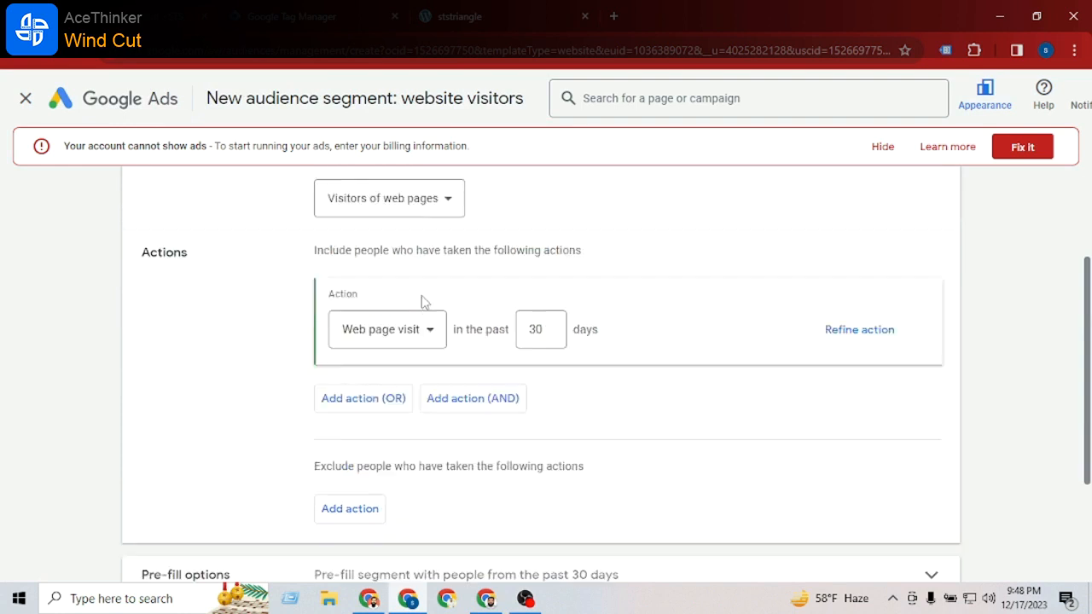
left_click(368, 336)
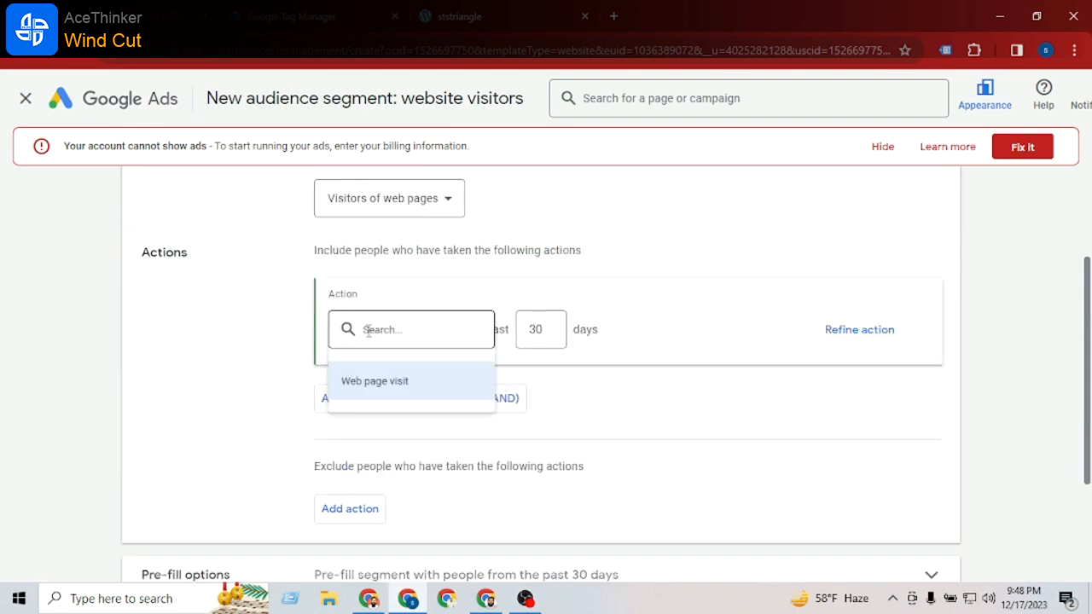
left_click(402, 385)
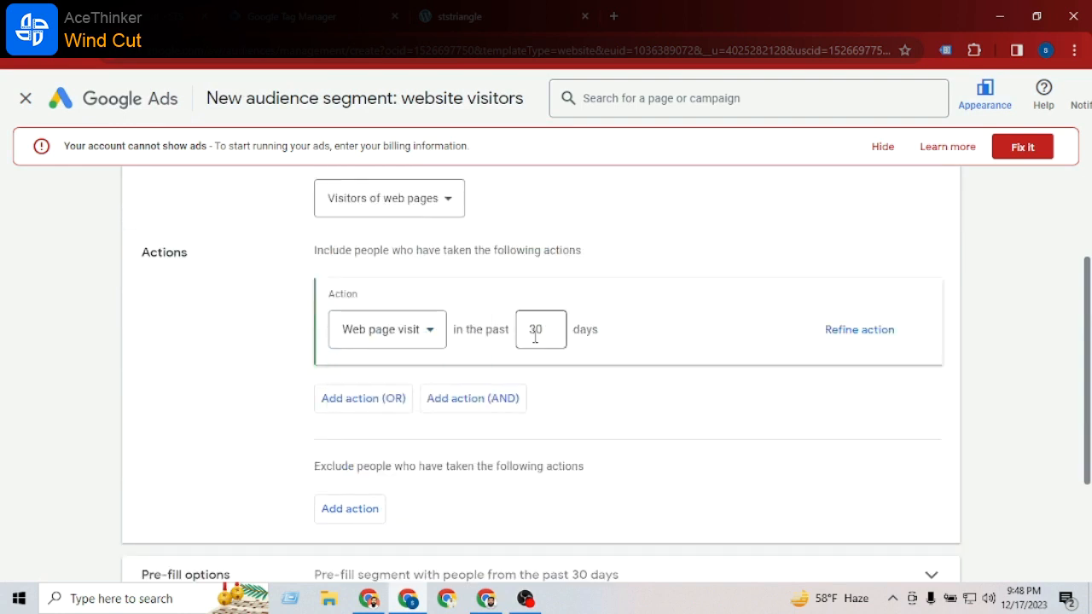
scroll(499, 346, "down", 1)
left_click(861, 256)
left_click(423, 350)
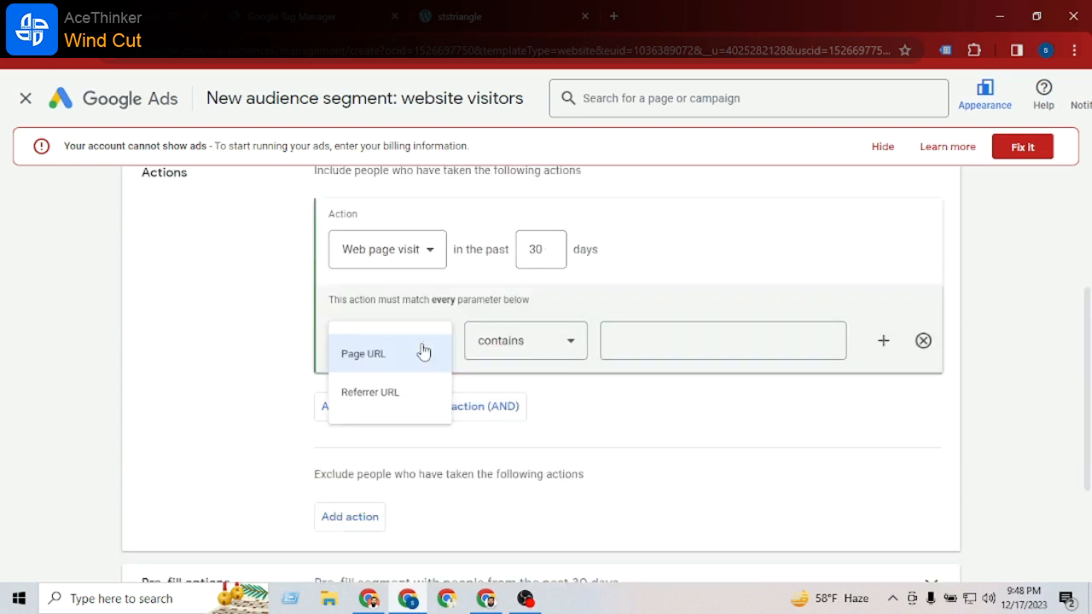
left_click(423, 350)
left_click(546, 353)
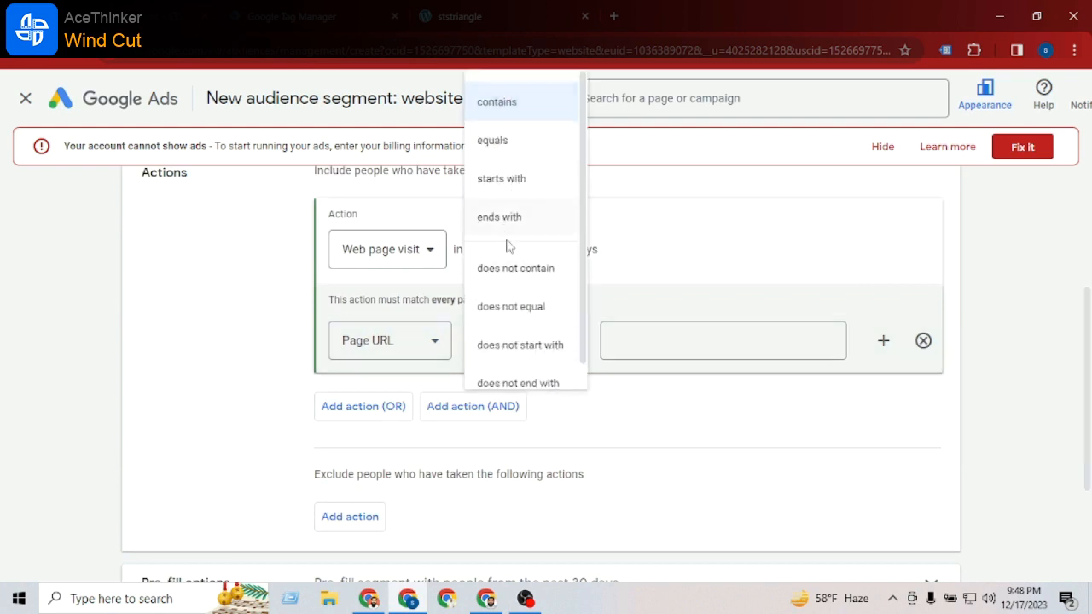
left_click(504, 110)
left_click(656, 340)
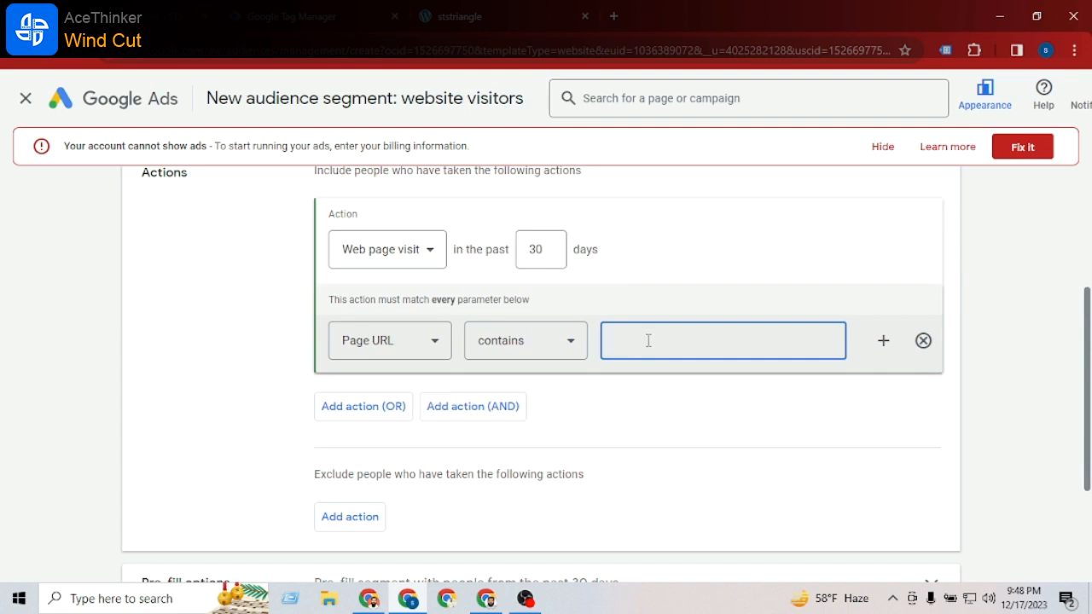
left_click(436, 361)
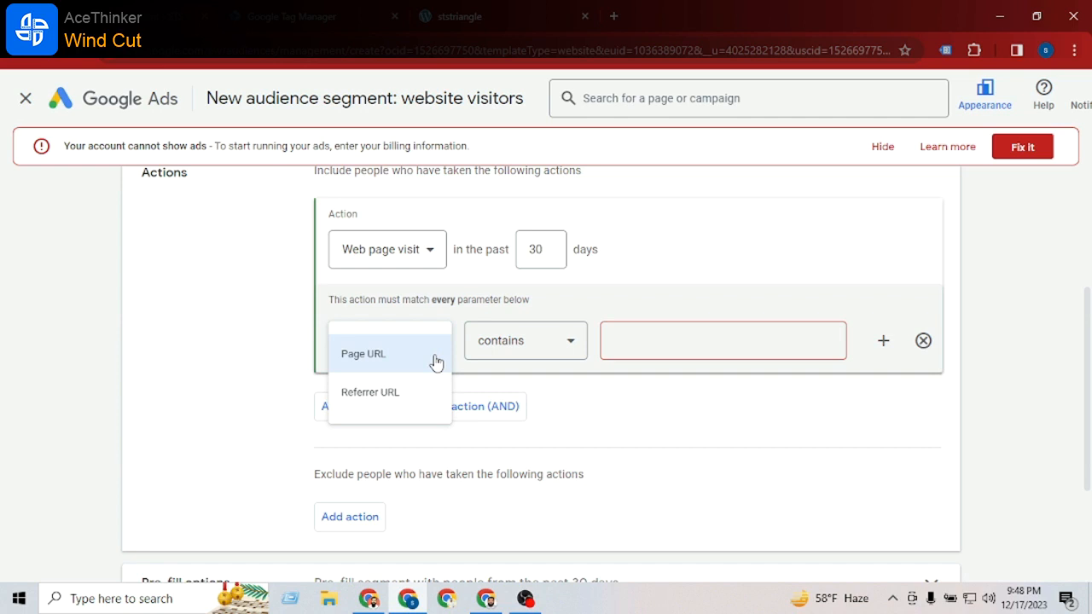
left_click(436, 359)
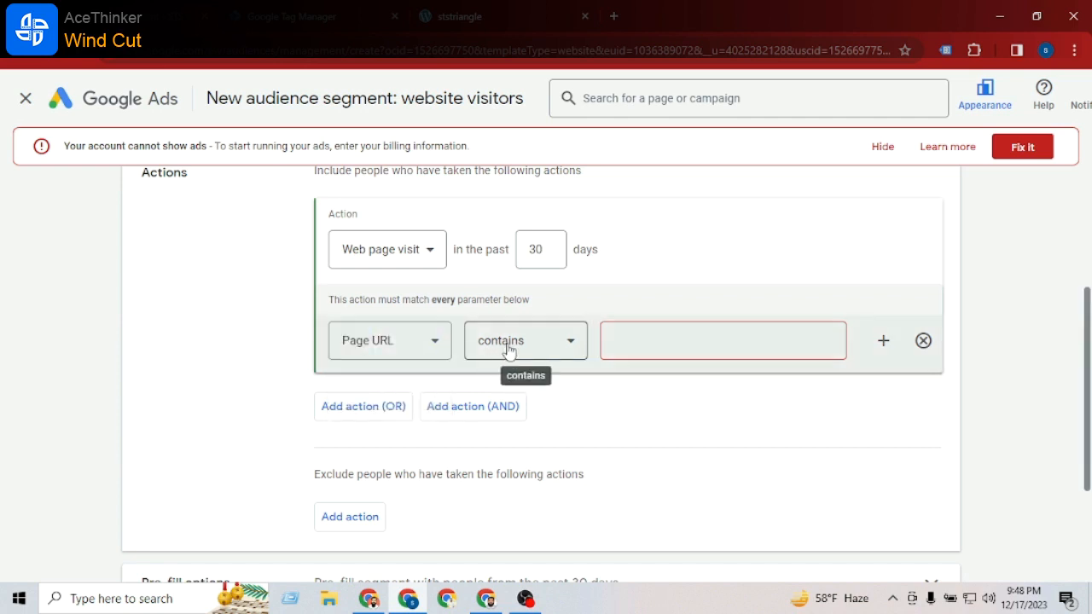
left_click(629, 336)
Step: Switch to the store website, open the DNK Blue Shoes product page, and examine the path in its URL
left_click(531, 12)
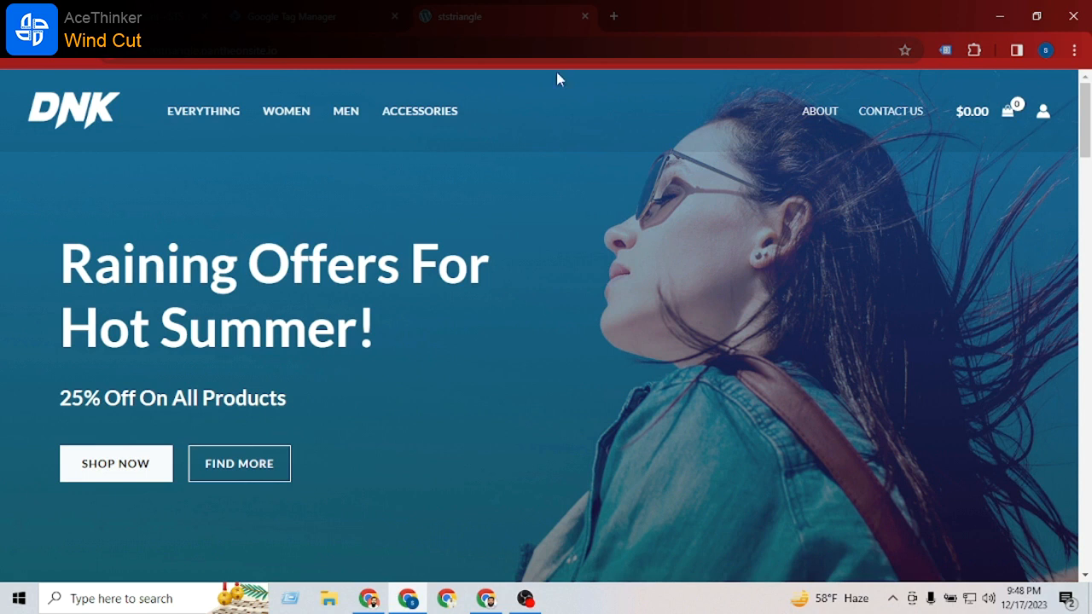
scroll(264, 242, "down", 10)
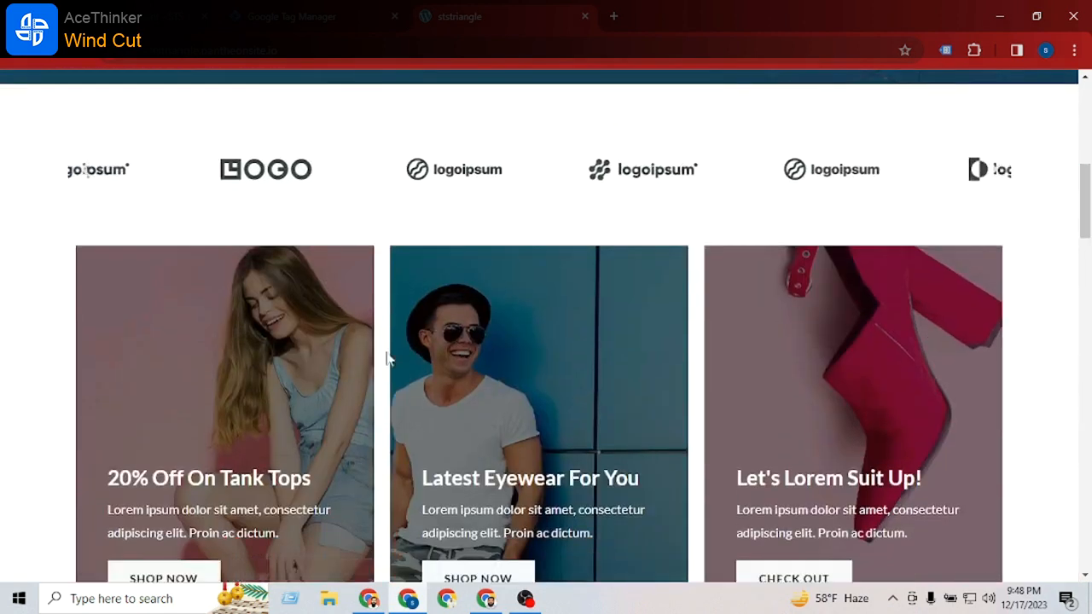
scroll(419, 414, "down", 4)
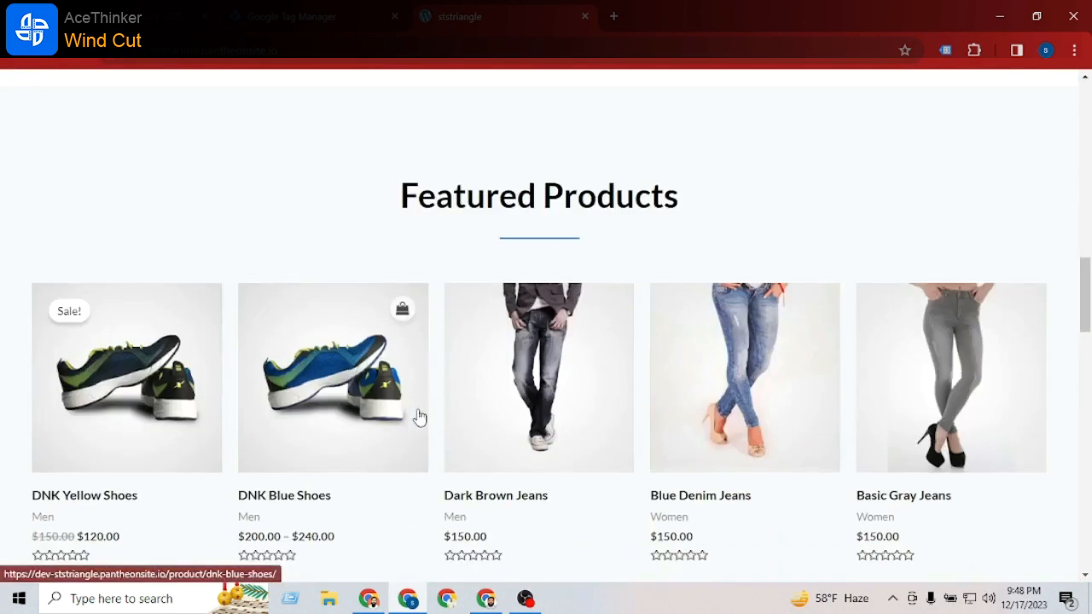
left_click(357, 401)
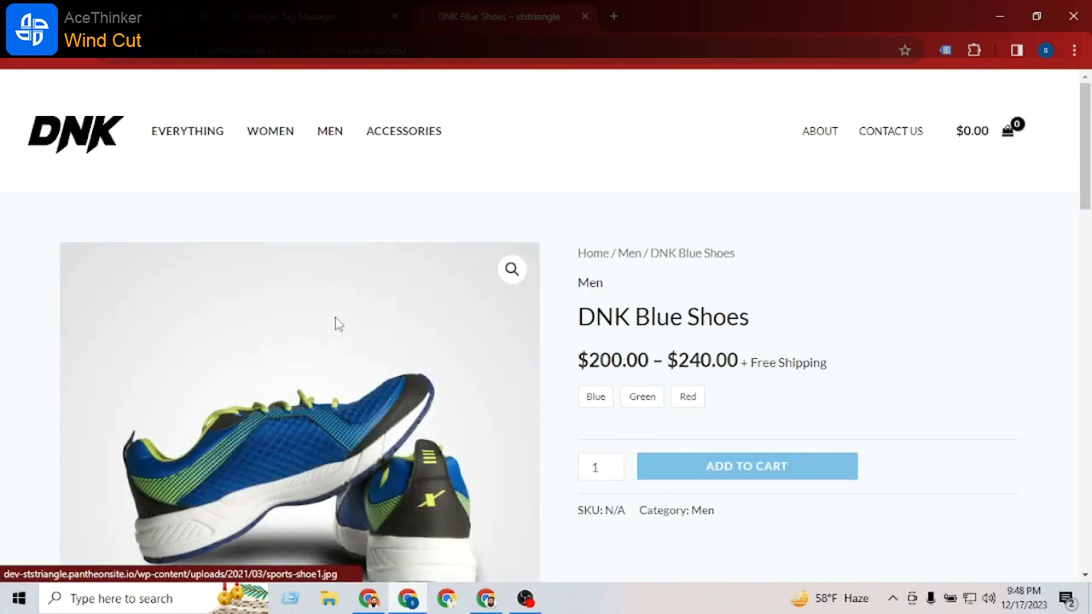
left_click(300, 58)
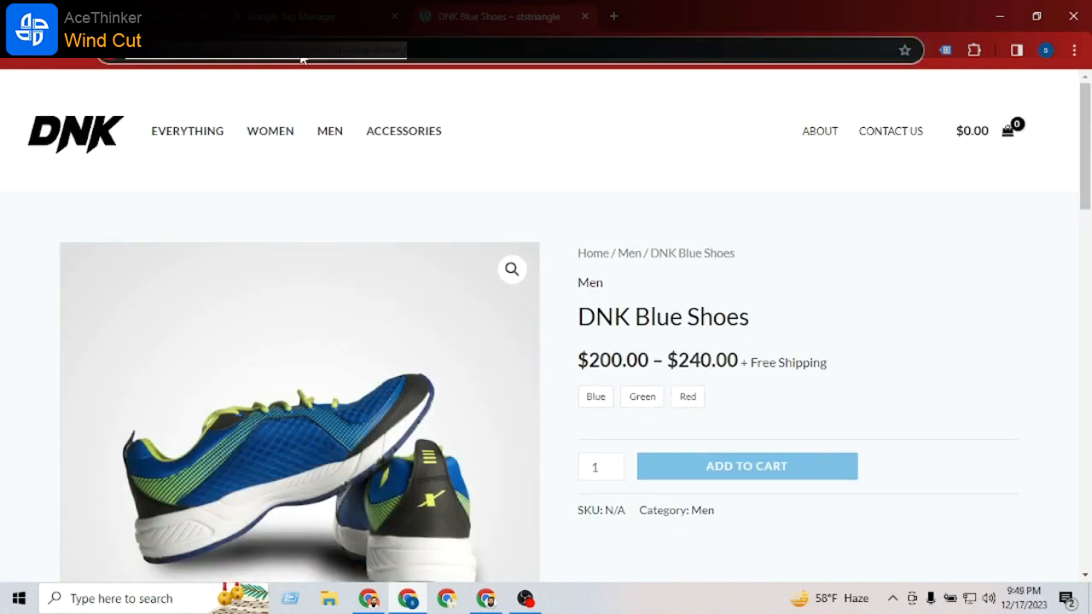
left_click(300, 56)
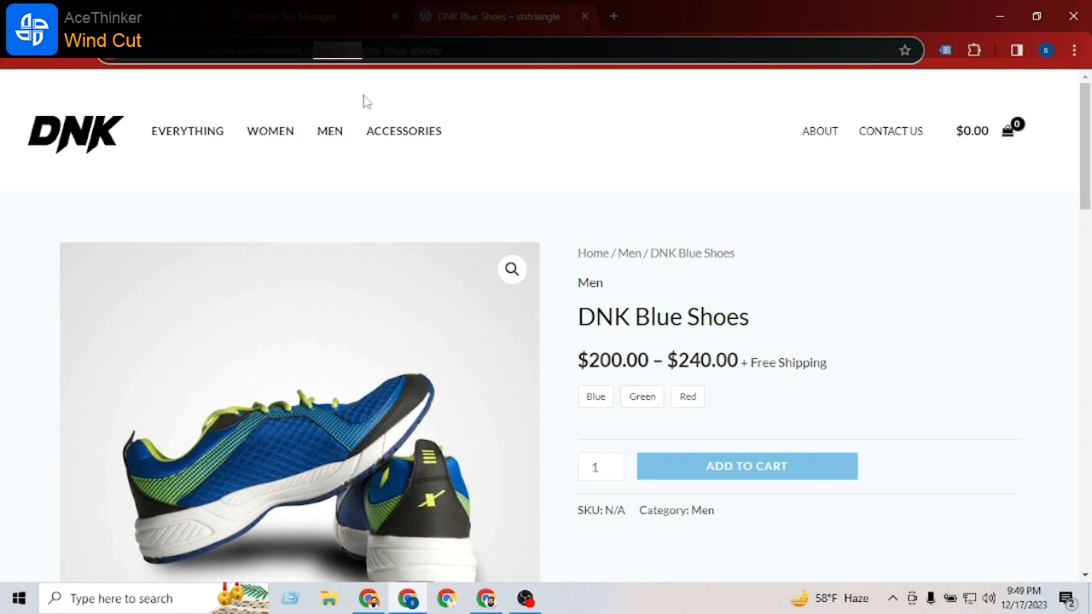
Step: Open the Dark Brown Jeans product from the related products and examine the shared path segment in its URL
scroll(363, 101, "down", 10)
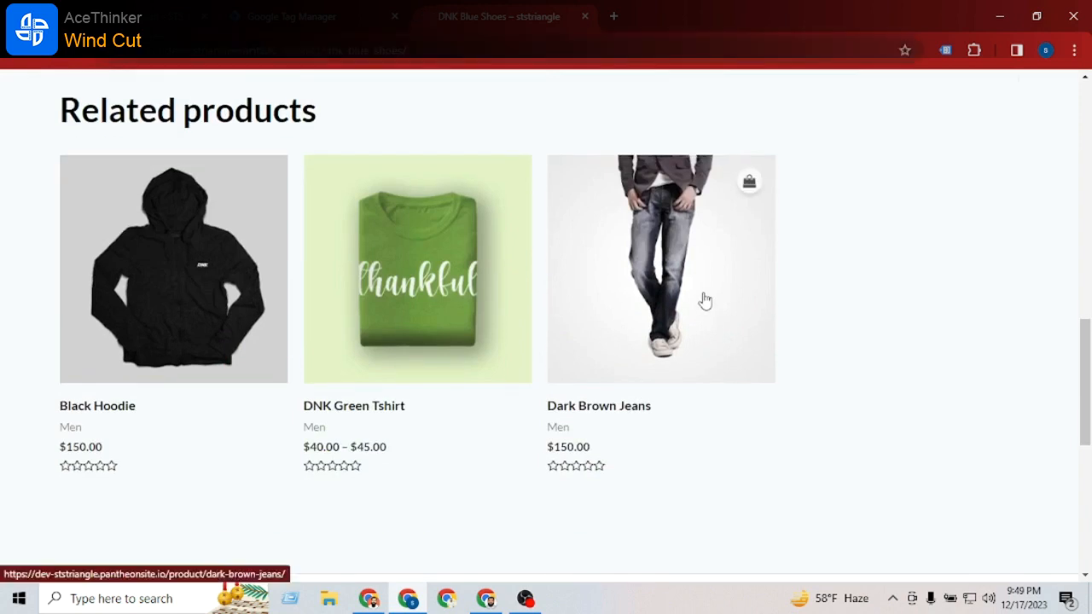
left_click(704, 301)
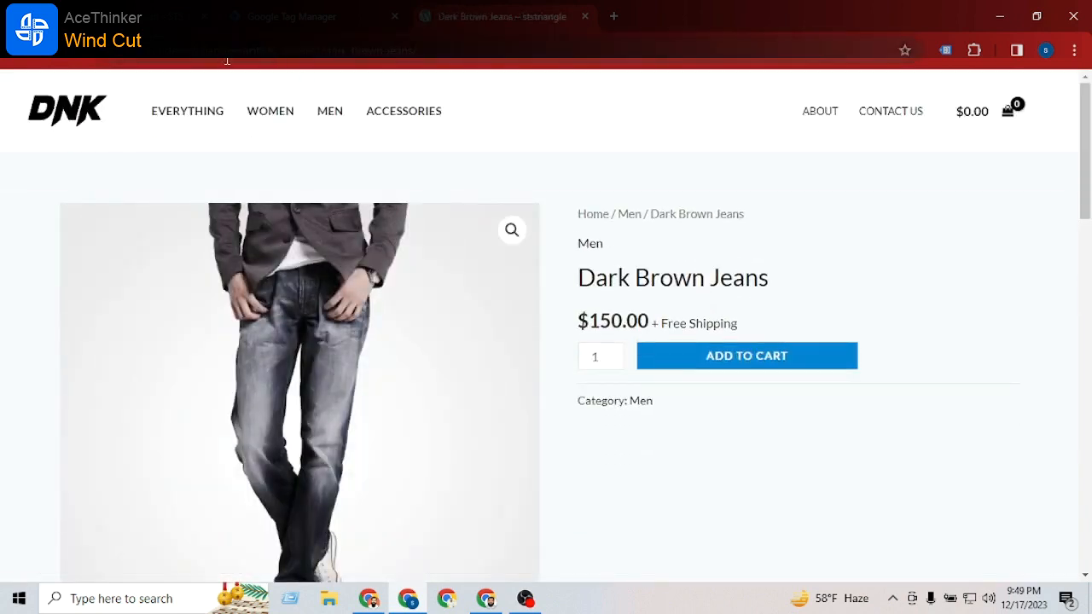
left_click(282, 53)
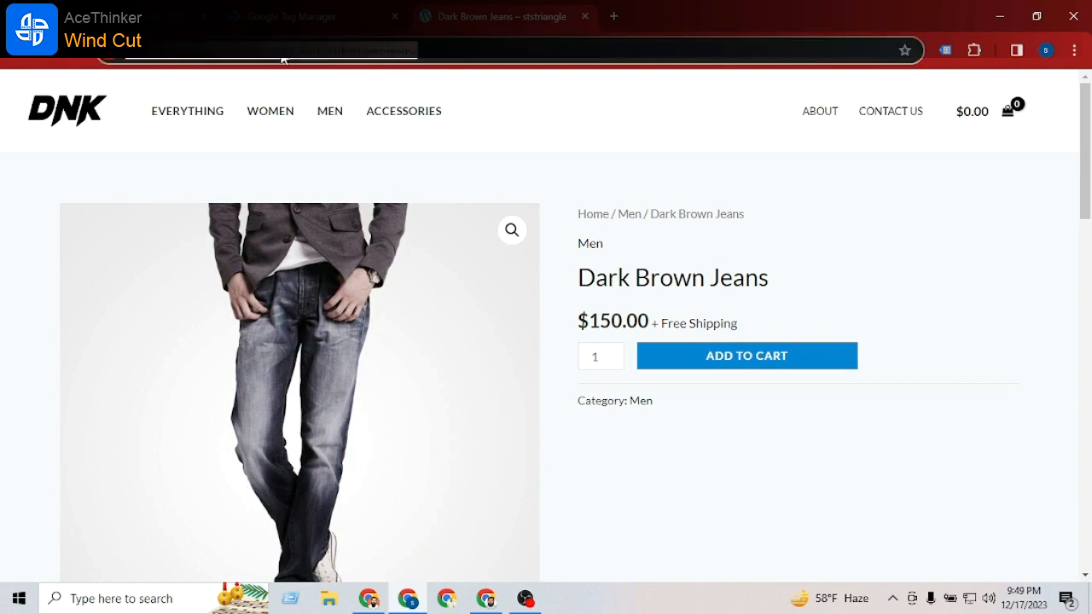
left_click(282, 54)
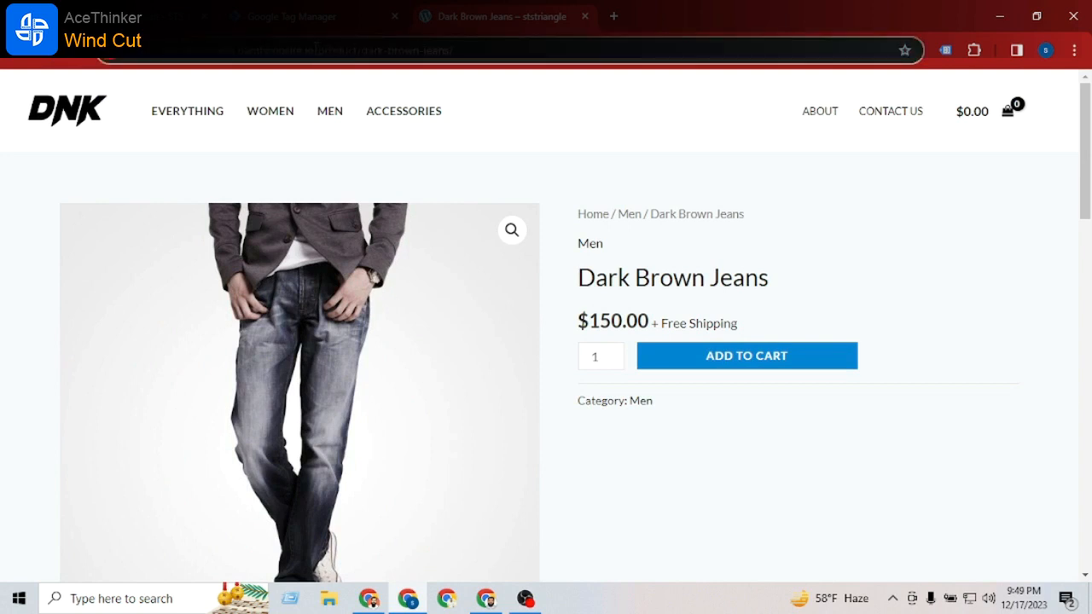
left_click_drag(320, 50, 352, 58)
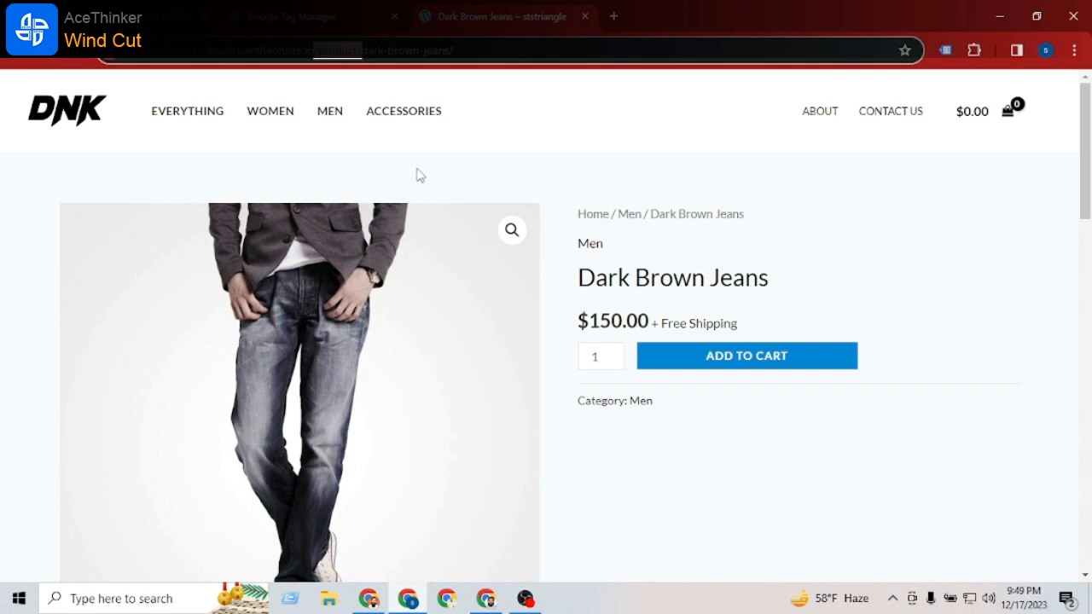
Step: Return to the DNK Blue Shoes page through the related products and compare its URL path
scroll(435, 196, "down", 10)
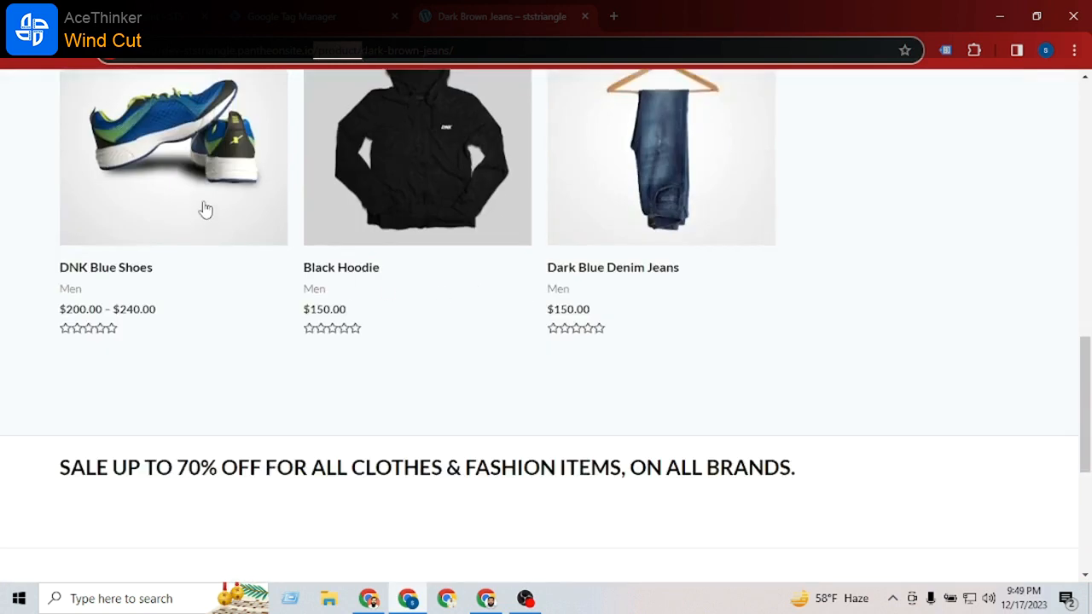
left_click(206, 209)
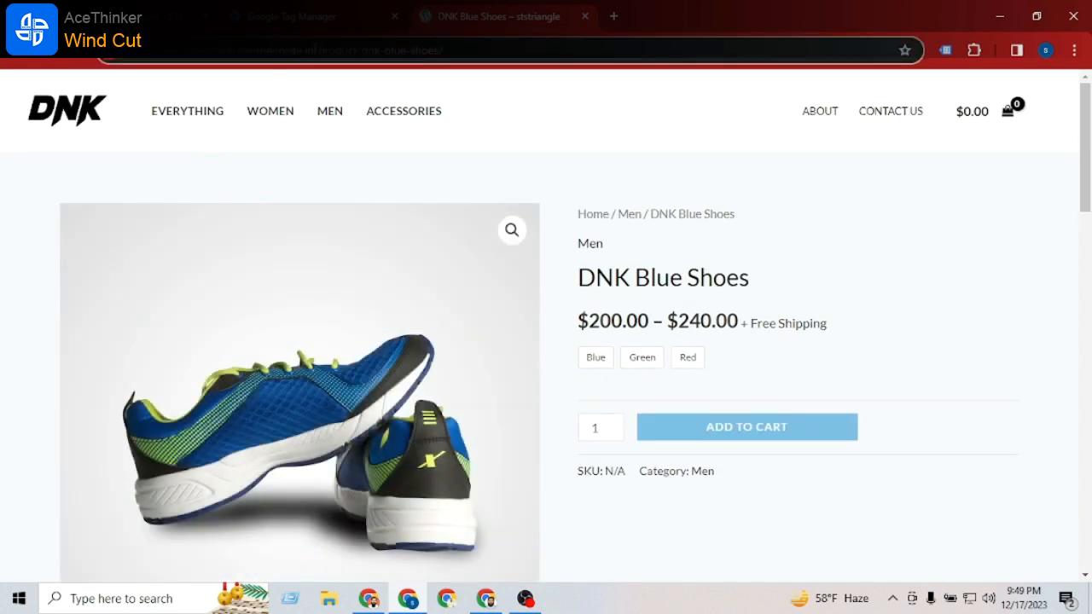
left_click_drag(317, 49, 347, 50)
Step: Switch back to the Google Ads segment form and enter "/product/" as the text the Page URL must contain
left_click(292, 10)
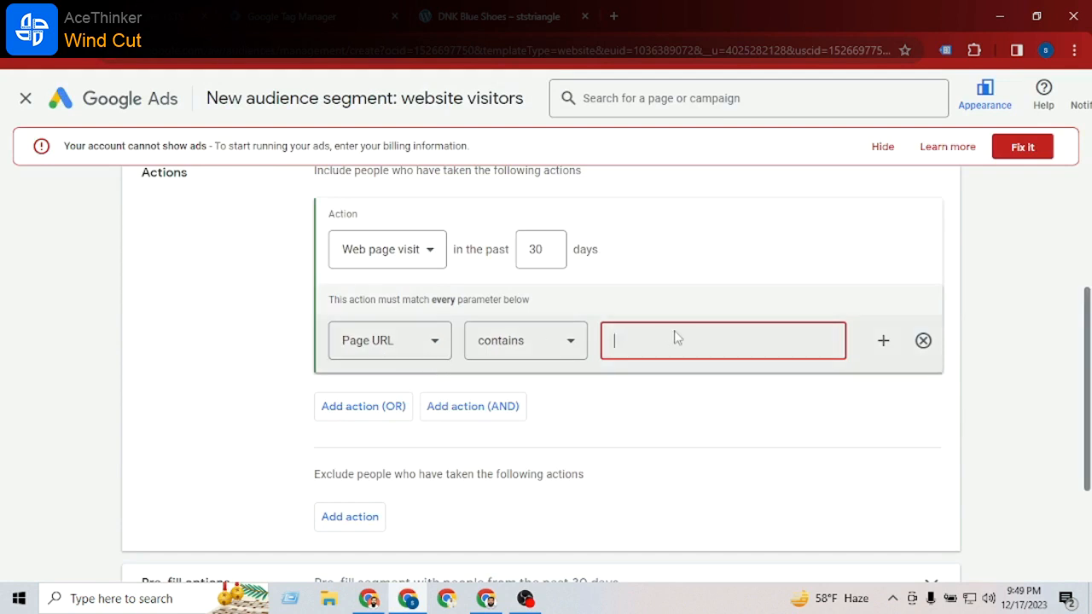
type("/product/")
scroll(667, 343, "down", 1)
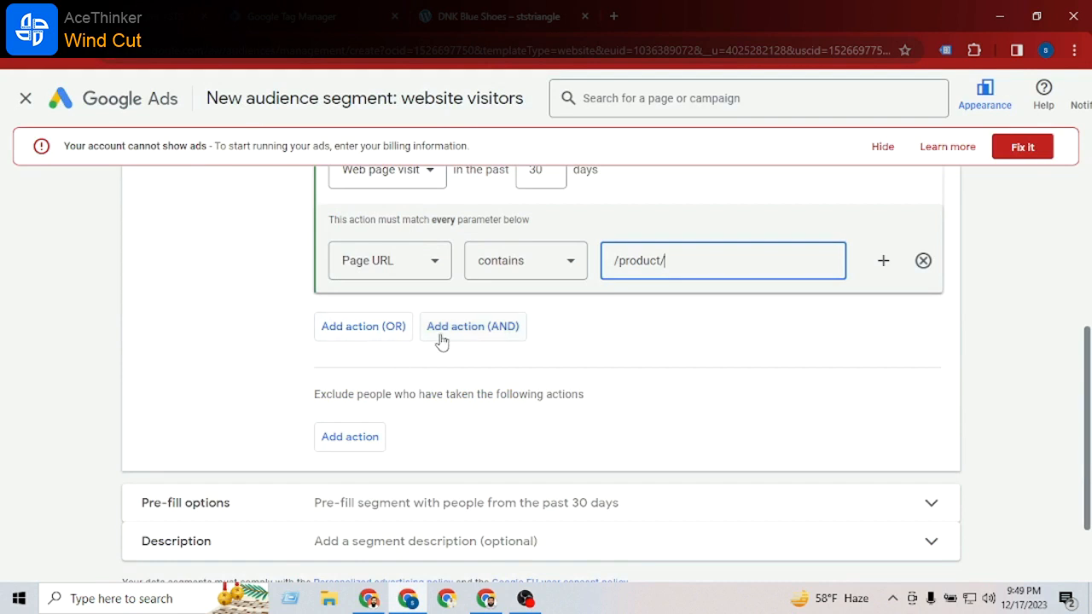
left_click(354, 334)
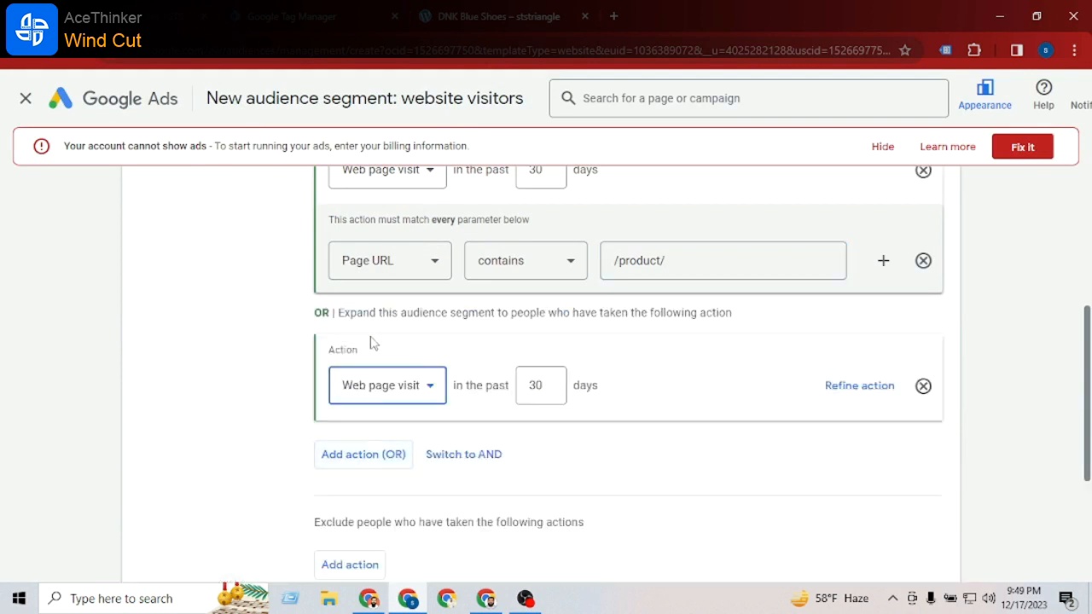
left_click(868, 388)
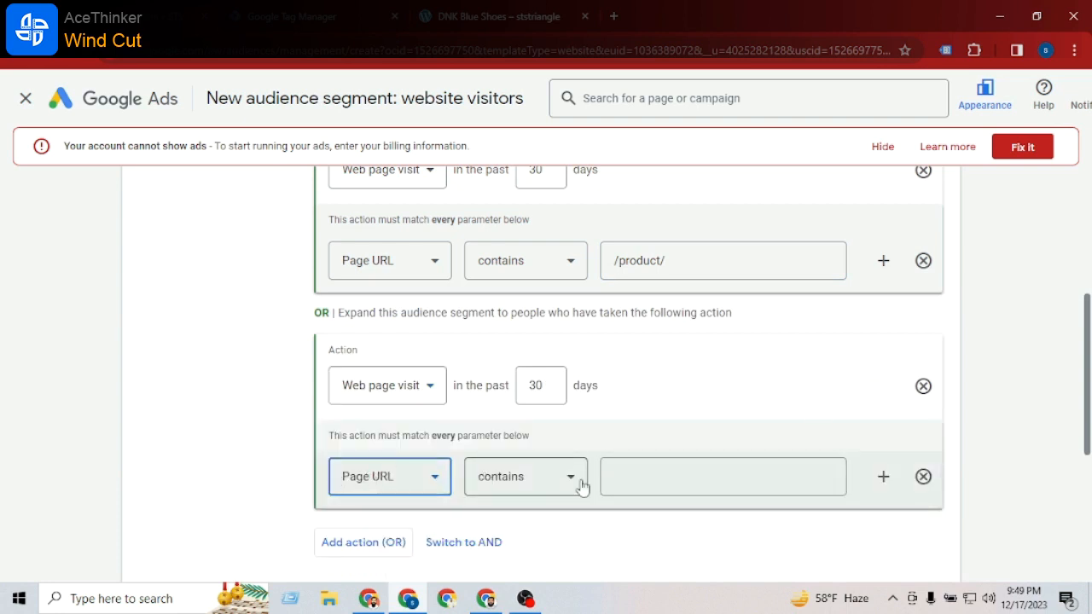
left_click(923, 478)
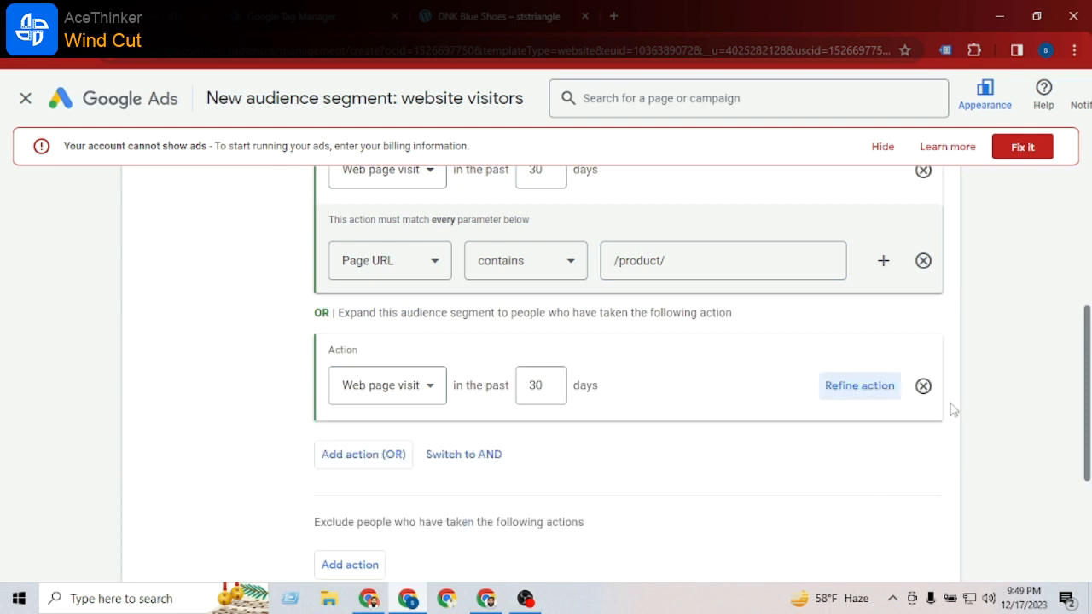
left_click(925, 389)
scroll(397, 313, "up", 1)
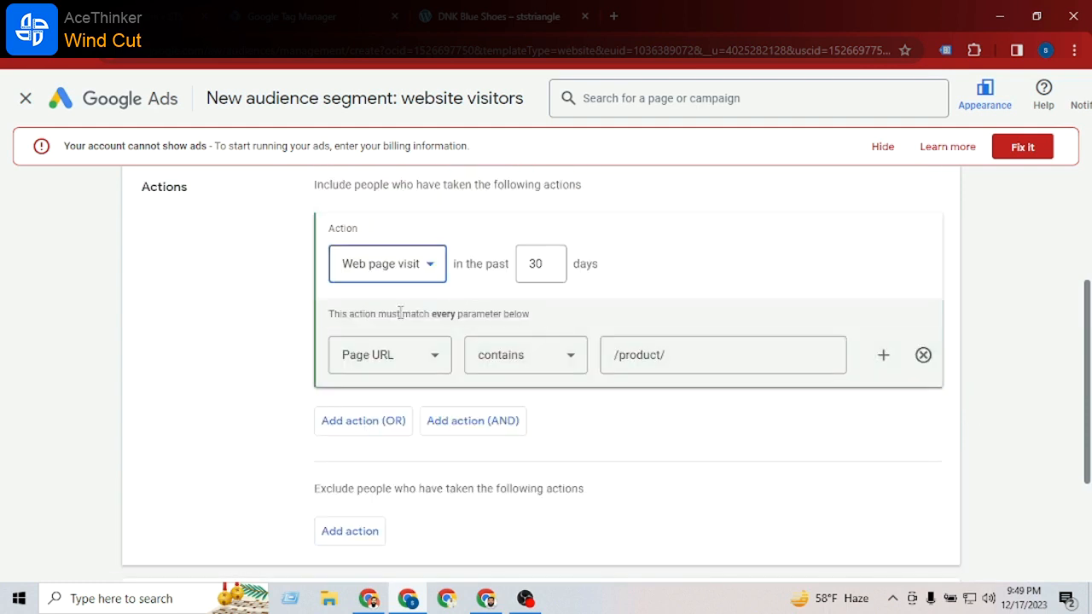
Step: Expand the segment's pre-fill options and description sections to review their settings
scroll(396, 312, "down", 2)
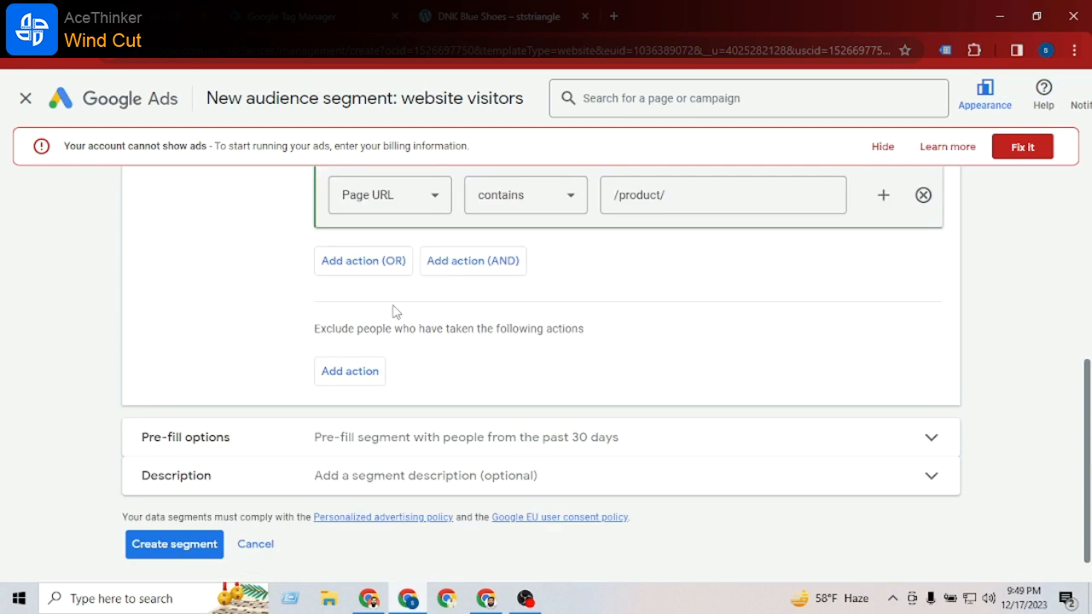
scroll(395, 313, "down", 1)
left_click(543, 406)
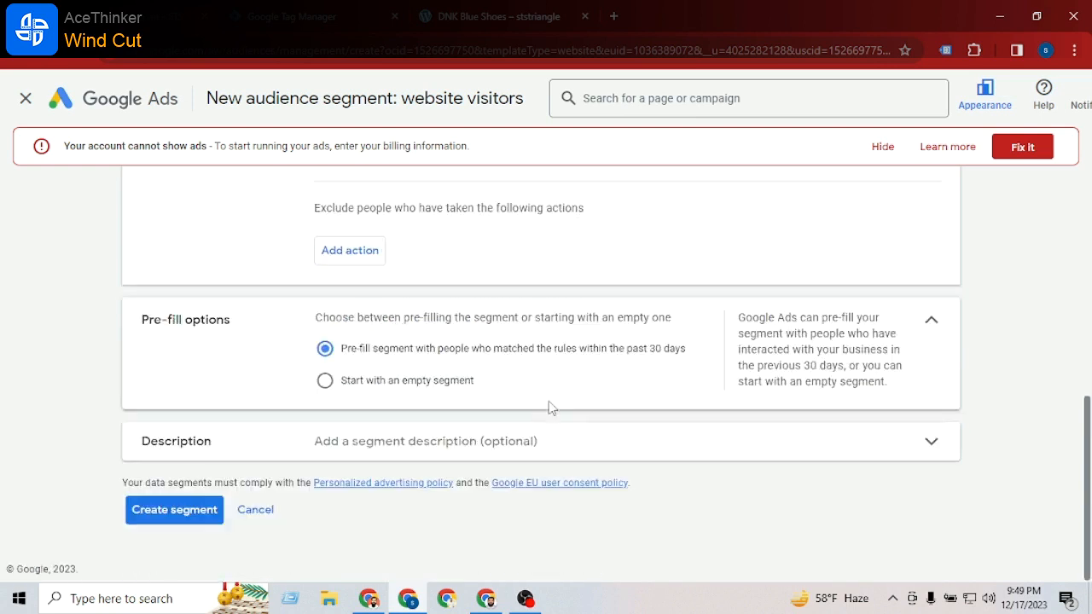
left_click(278, 454)
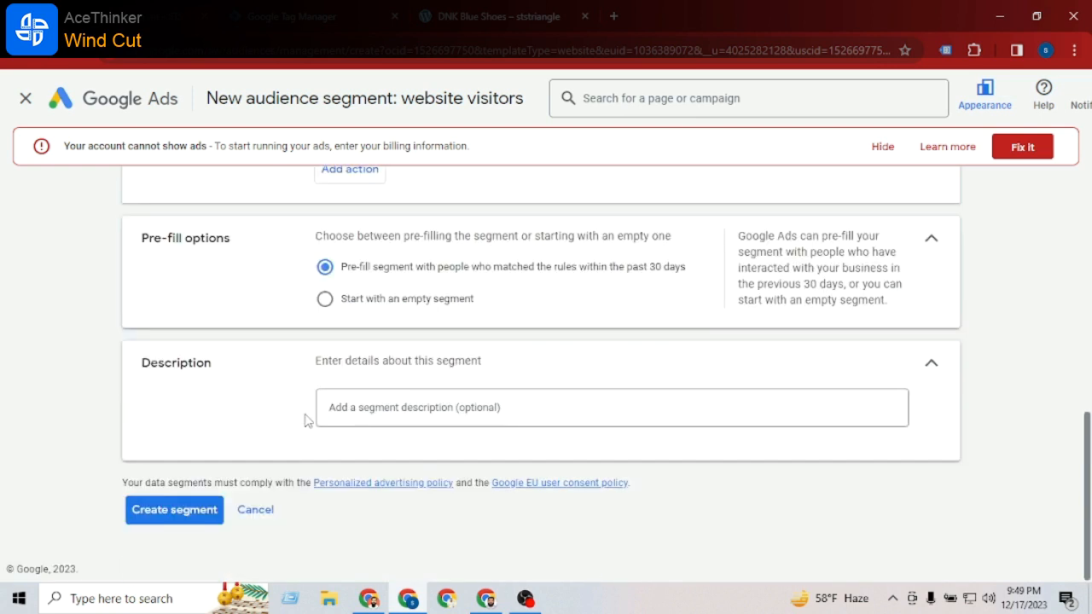
Step: Name the product page segment "website product page visitors" and create it
left_click(185, 511)
left_click(394, 240)
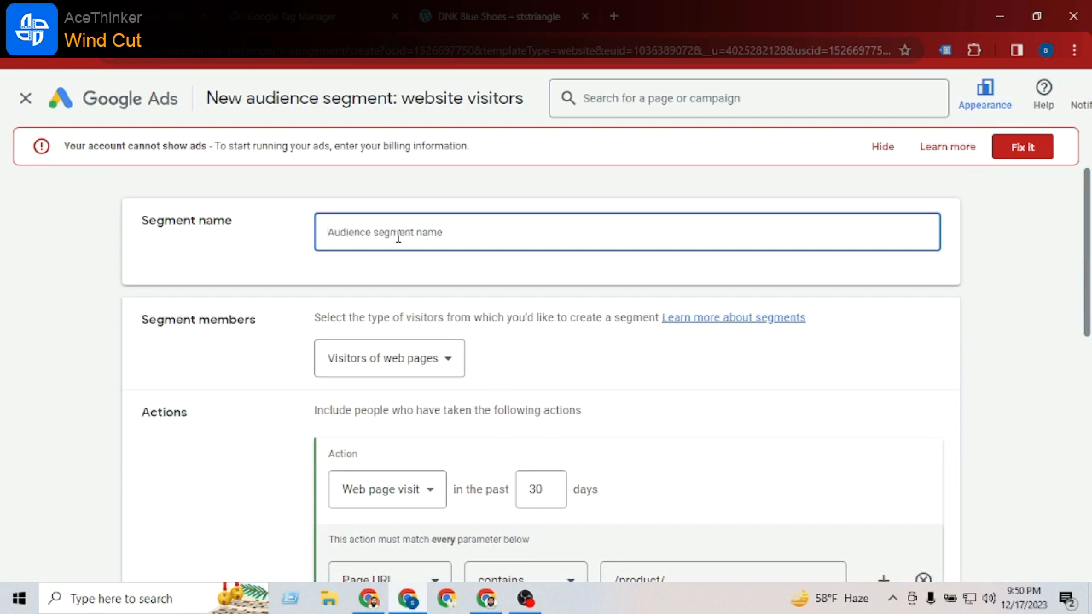
type("w")
left_click_drag(400, 239, 374, 240)
key("BackSpace")
type("visitors")
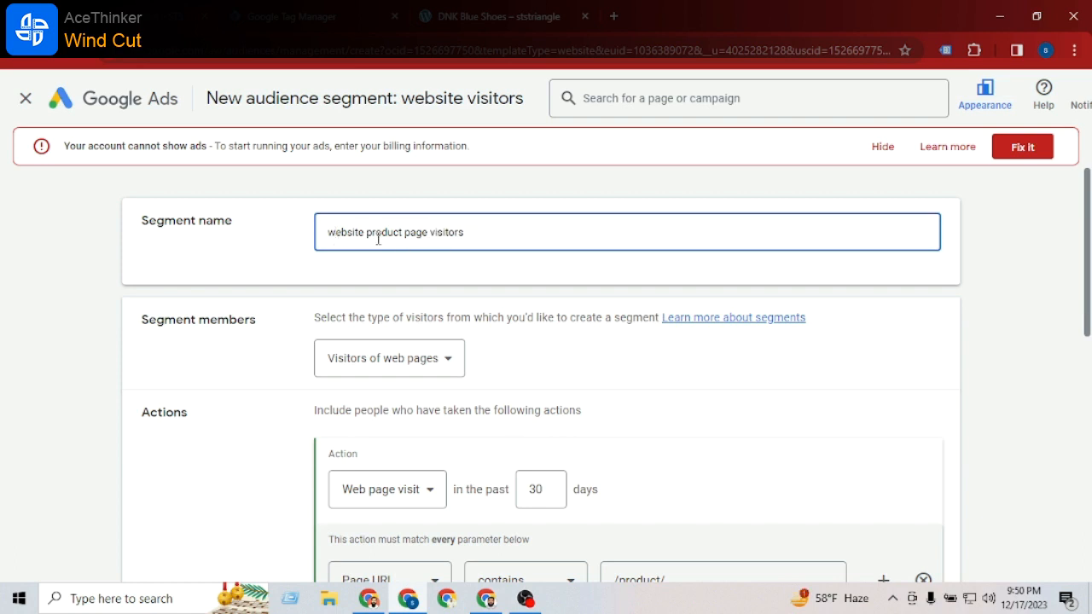
scroll(569, 321, "down", 5)
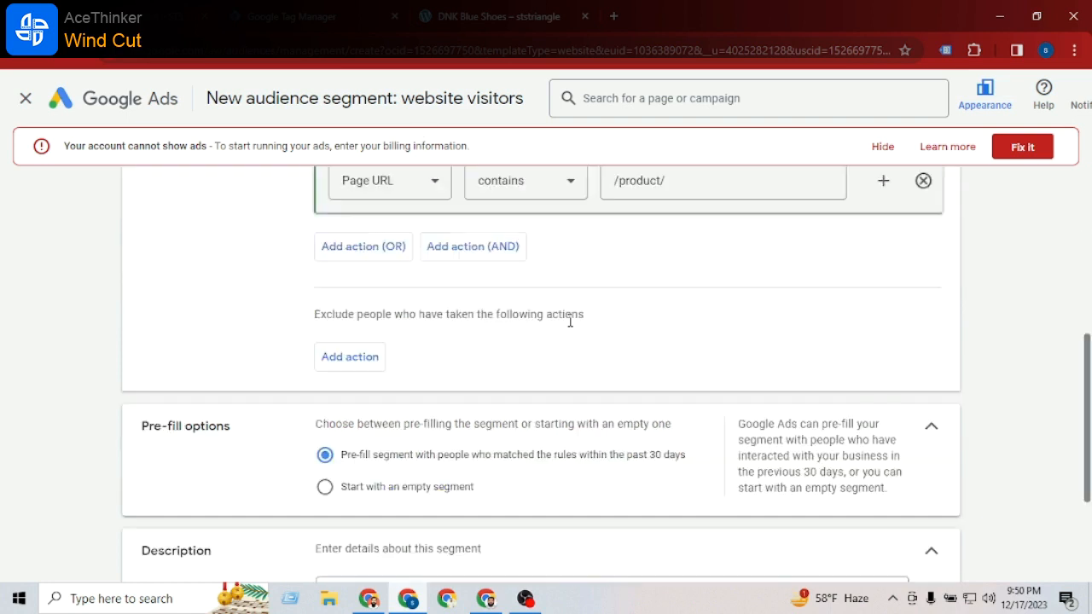
scroll(569, 321, "down", 2)
left_click(170, 513)
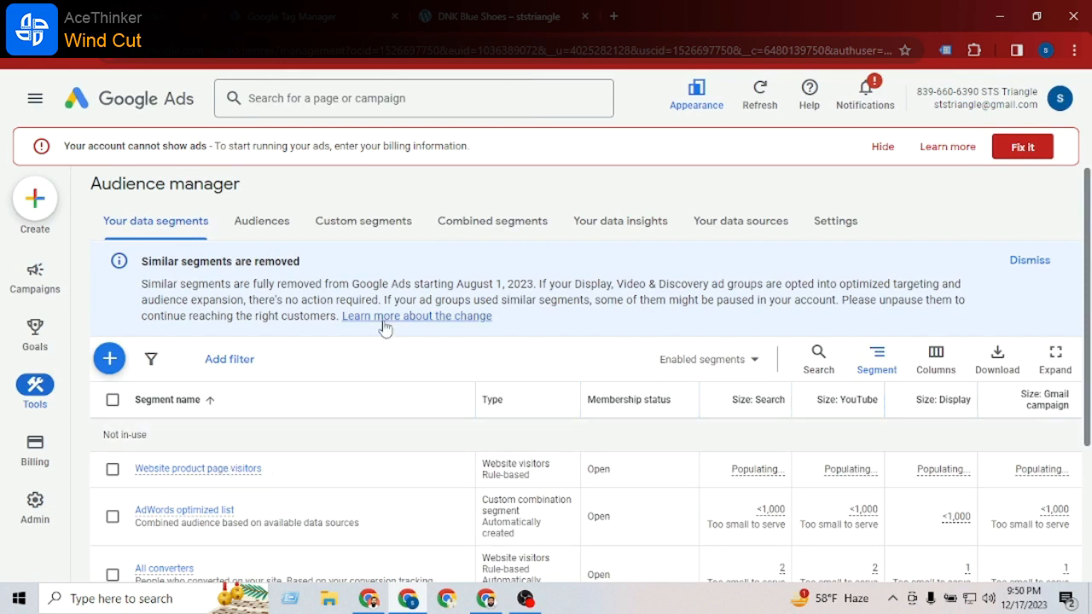
scroll(400, 284, "down", 1)
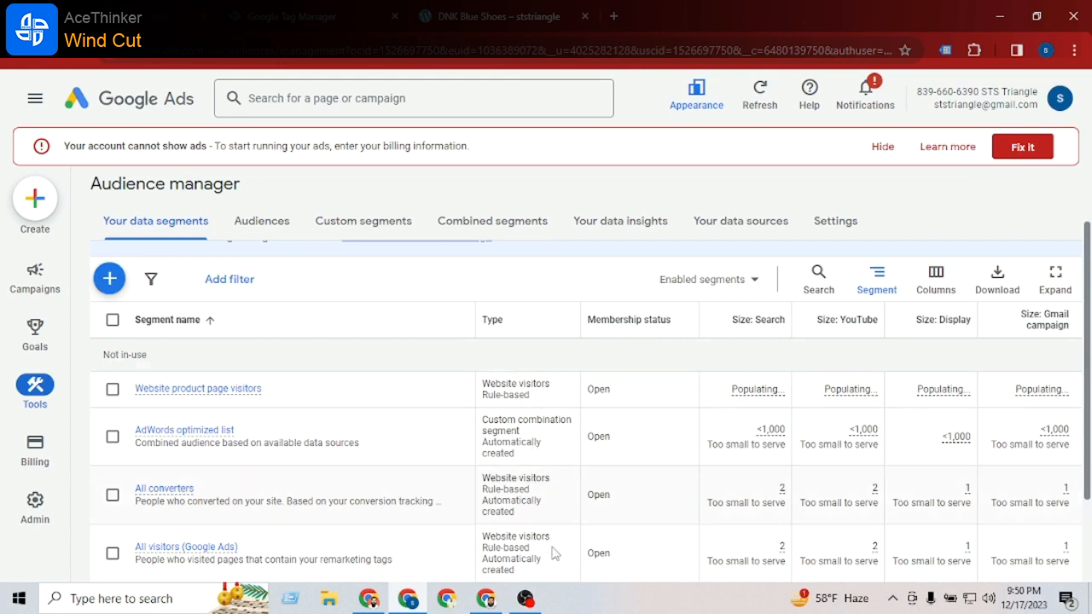
Step: Start another website visitors segment and name it "Audience from Facebook"
mouse_move(485, 602)
left_click(112, 288)
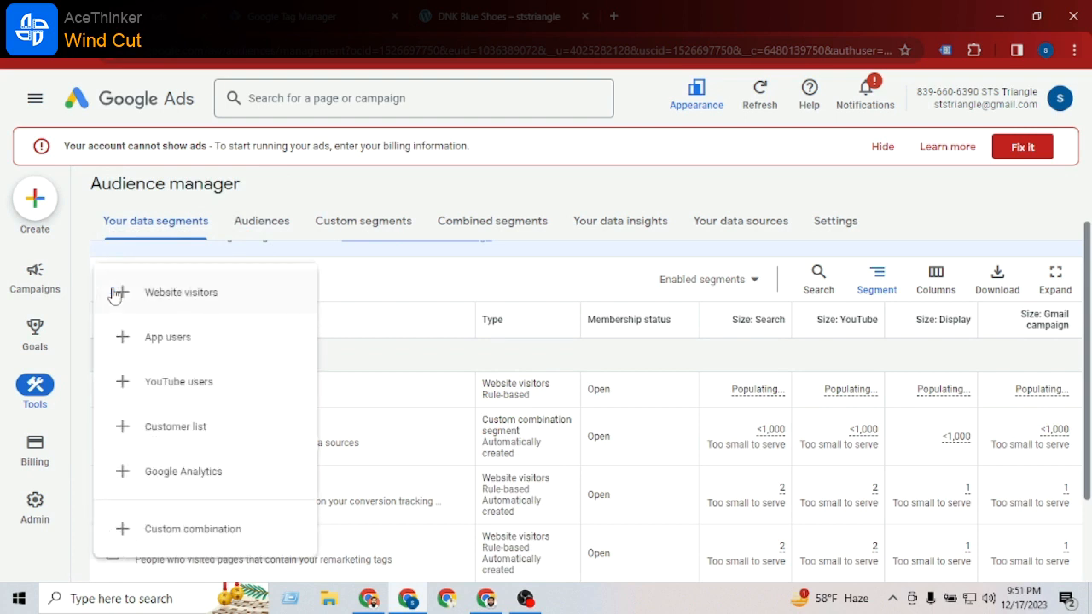
left_click(141, 296)
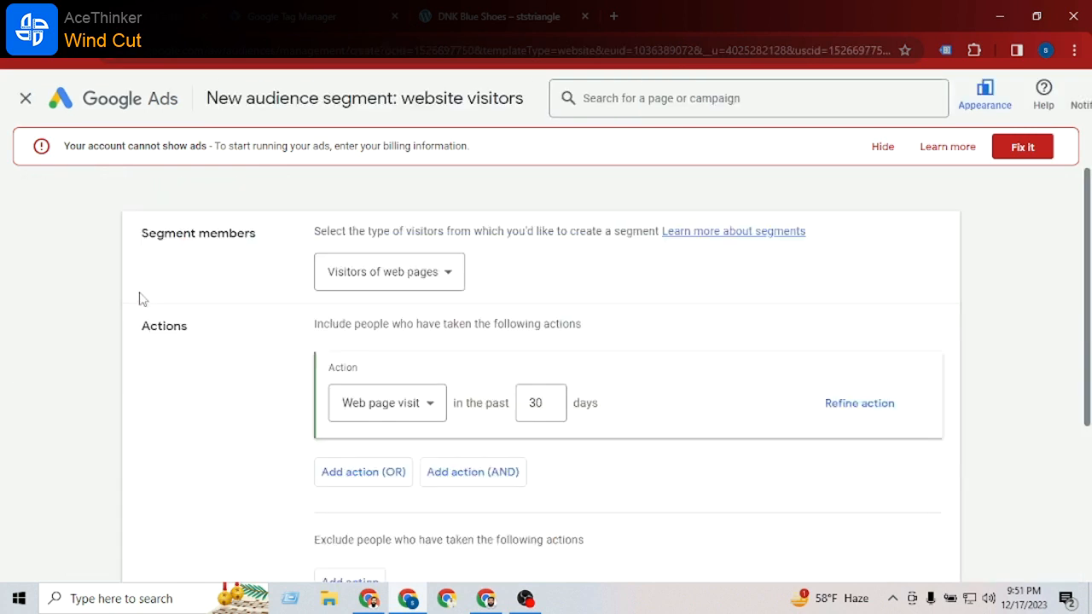
left_click(361, 244)
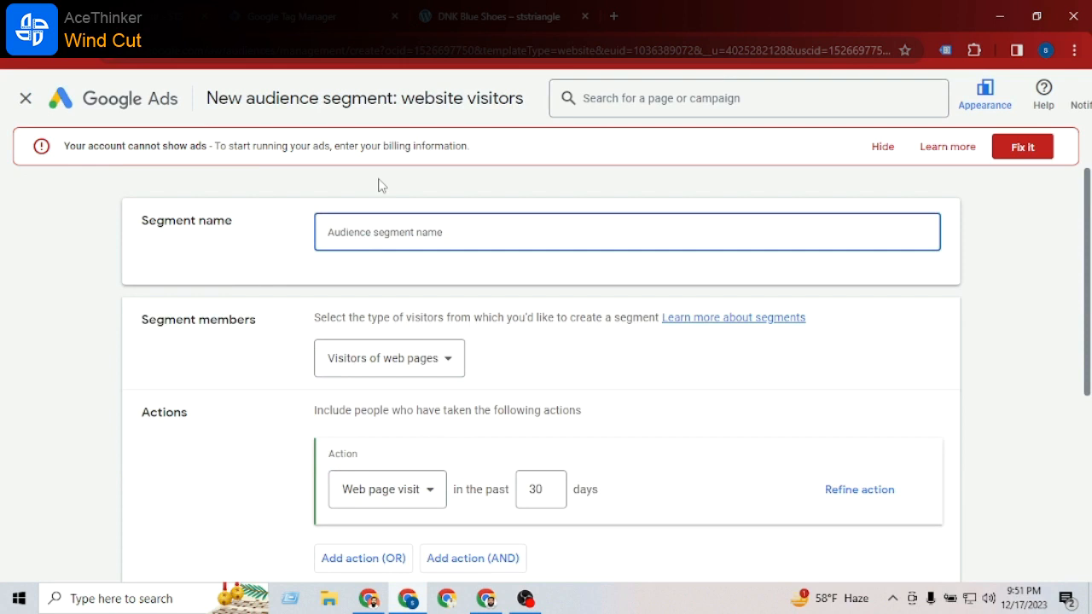
type("Fa")
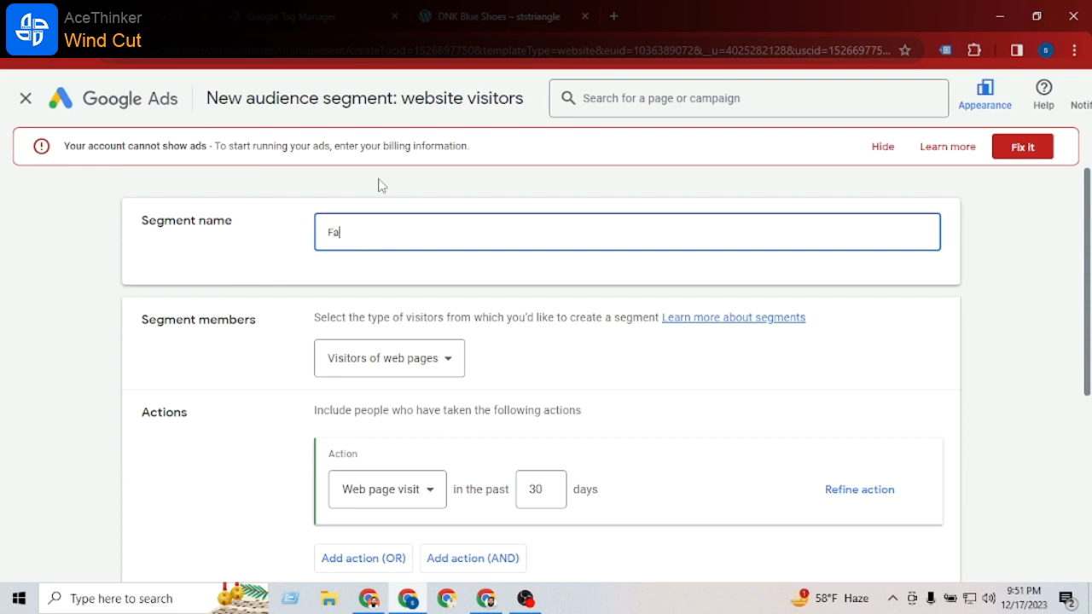
key("BackSpace")
type("Audience from Facebook")
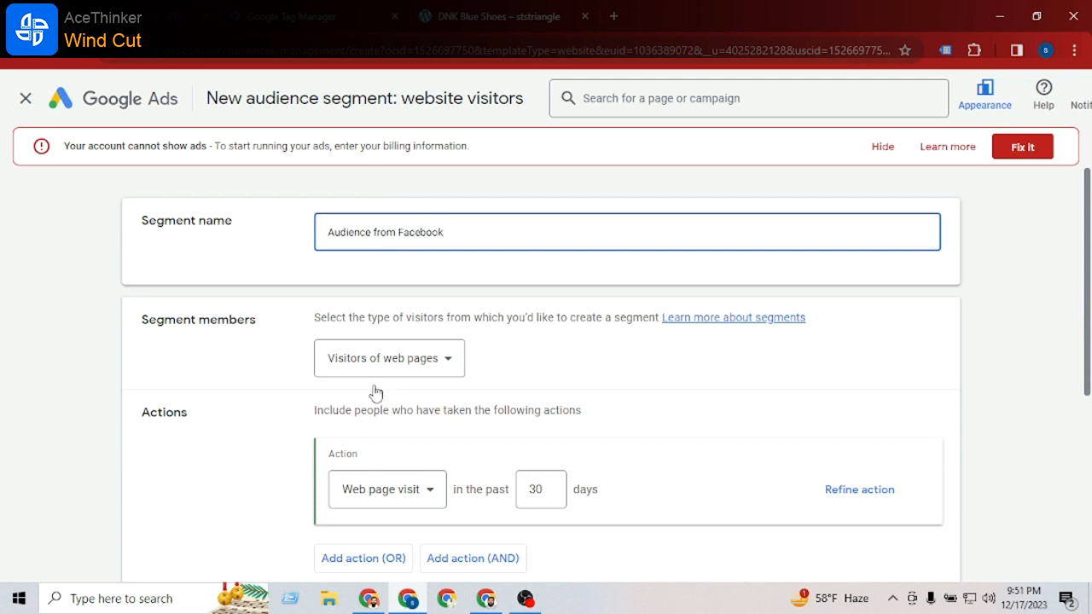
Step: Refine the web page visit action so that the Referrer URL equals "facebook.com"
scroll(417, 372, "down", 1)
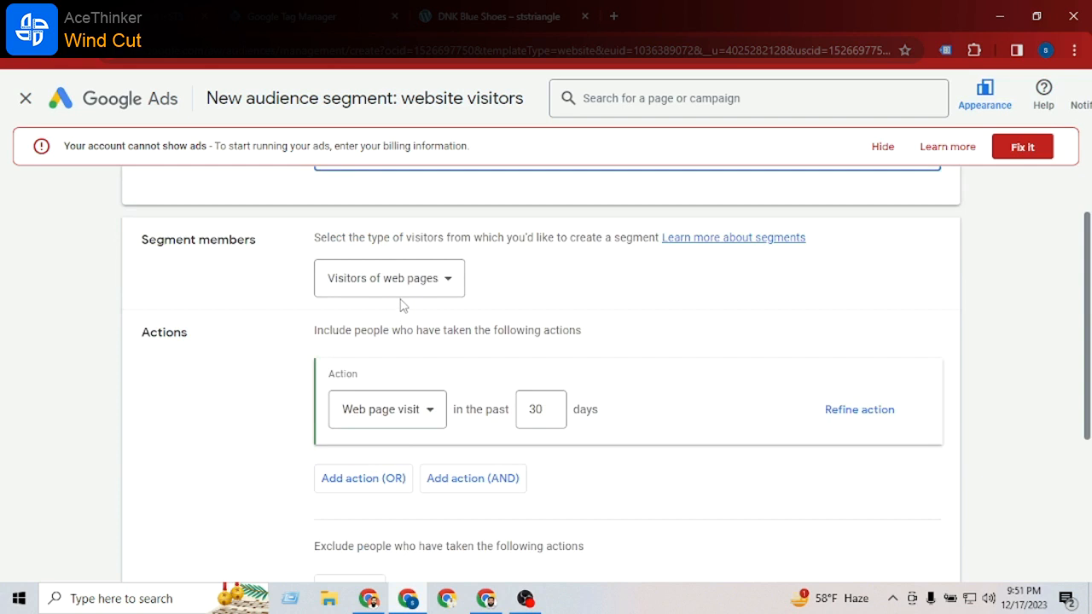
scroll(405, 308, "down", 1)
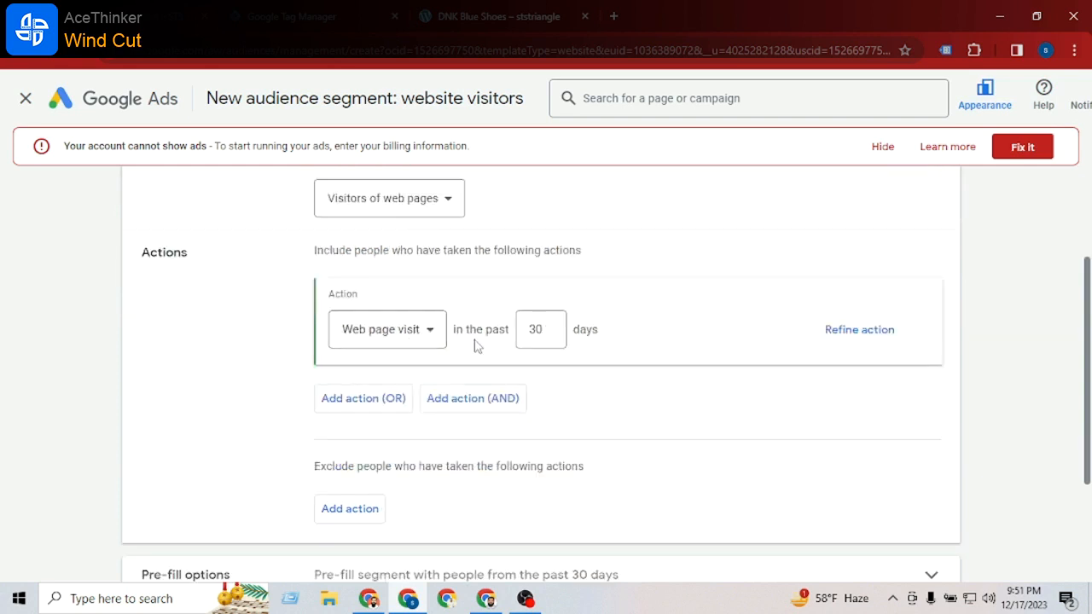
scroll(515, 368, "down", 1)
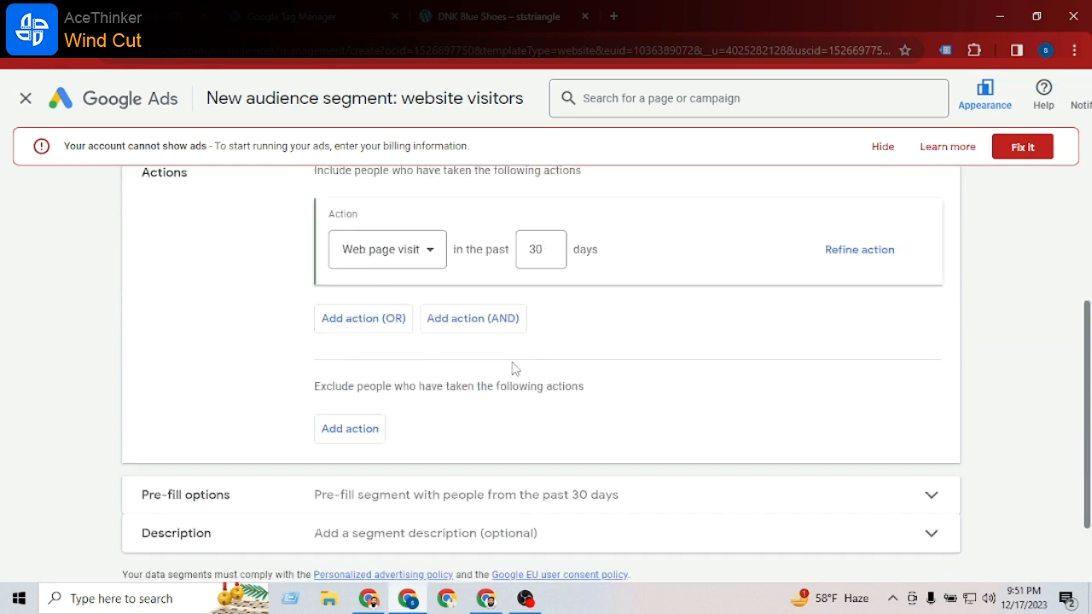
left_click(863, 256)
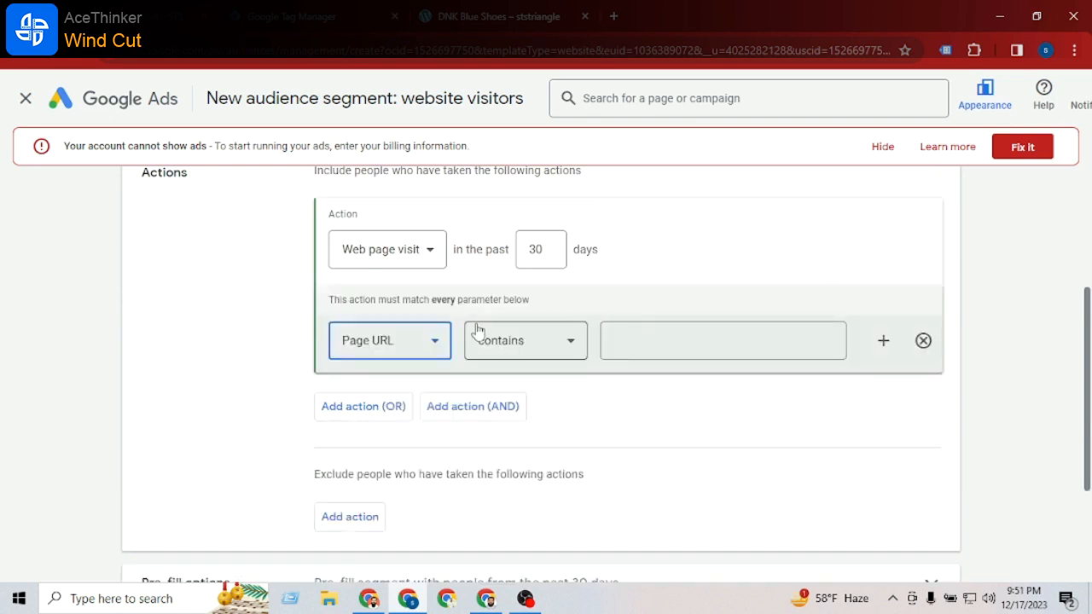
left_click(437, 350)
left_click(392, 401)
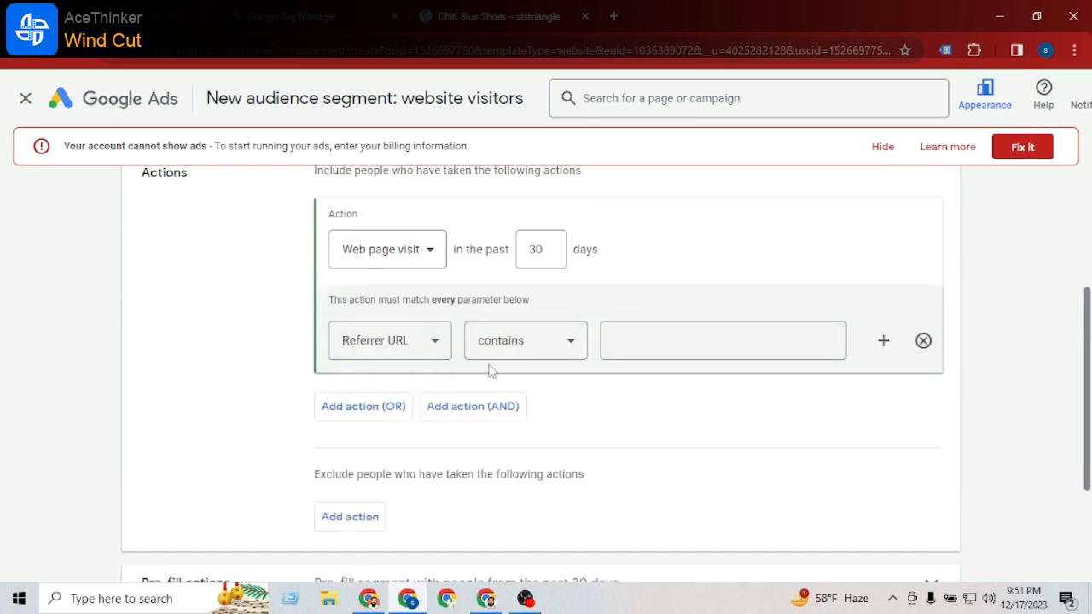
left_click(542, 343)
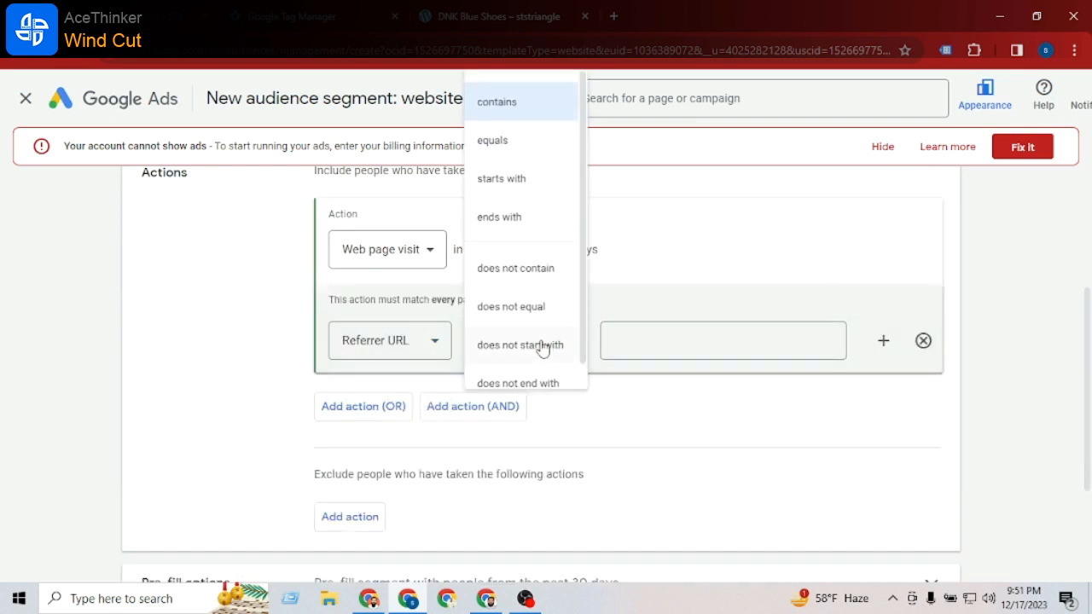
left_click(486, 144)
left_click(681, 345)
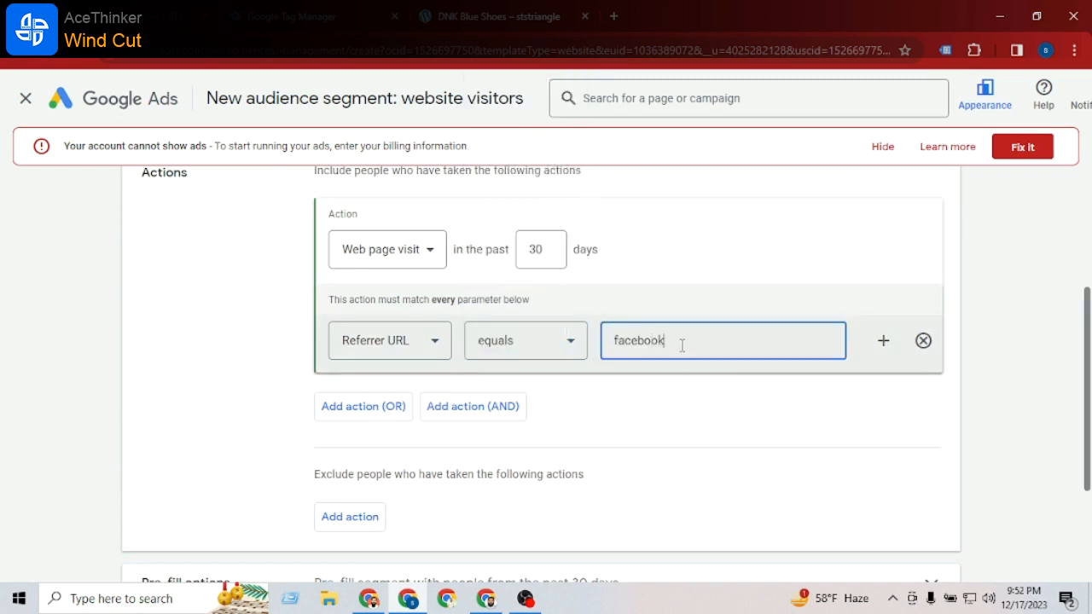
type("facebook")
left_click(743, 390)
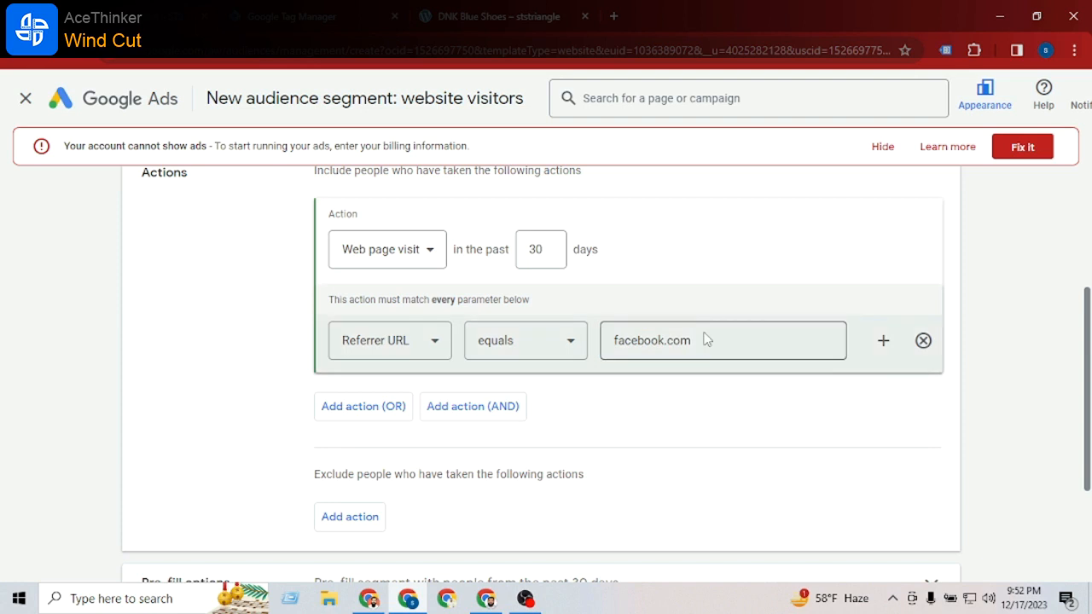
Step: Find the Facebook website through a Google search for "facebook" in a new browser tab and copy its full address
left_click(611, 17)
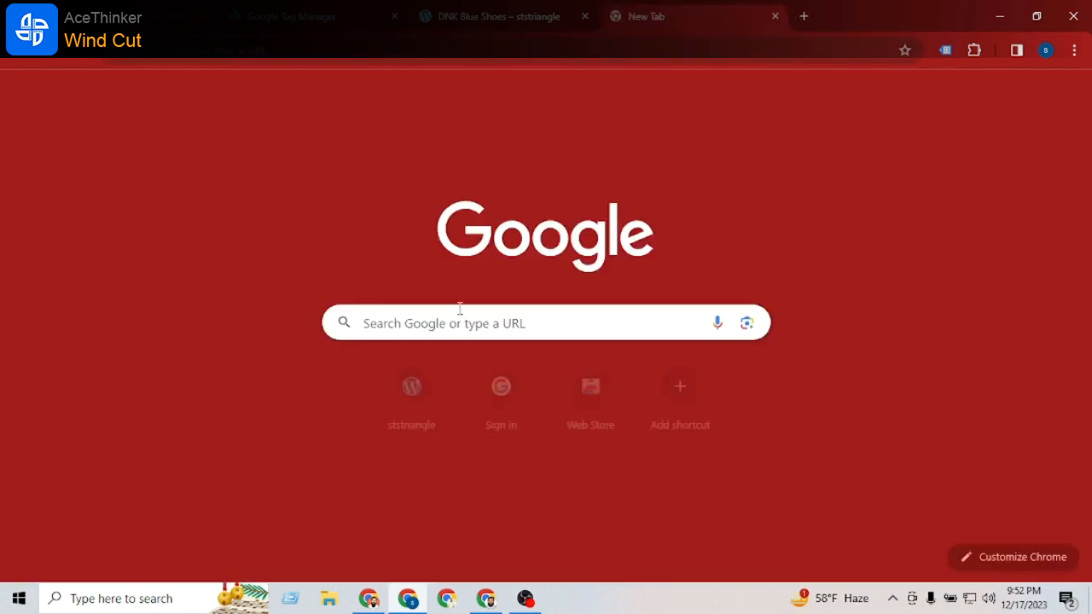
left_click(460, 308)
type("facebook")
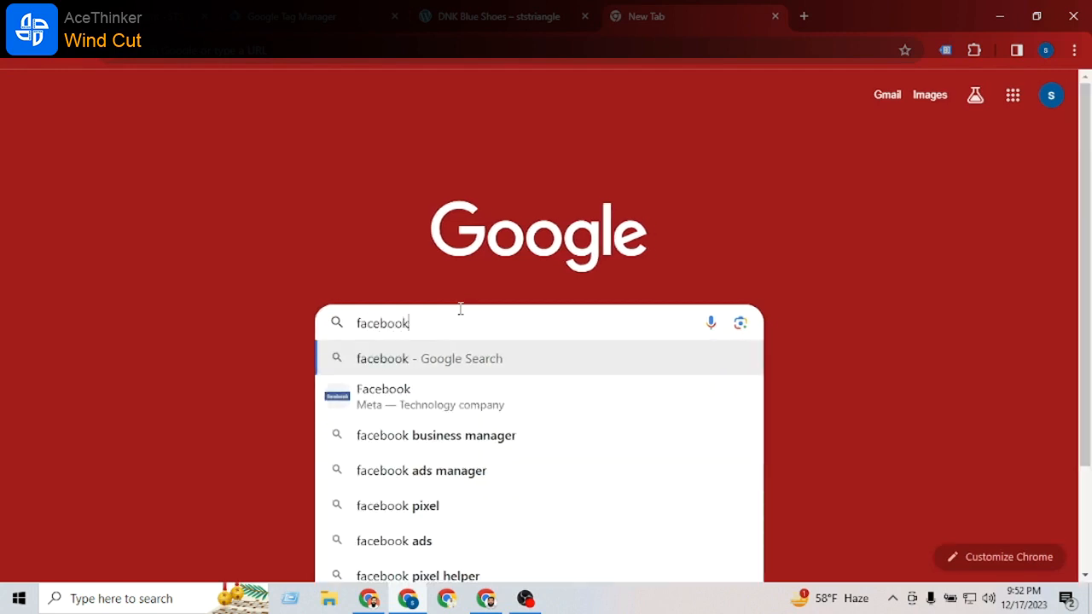
key("Return")
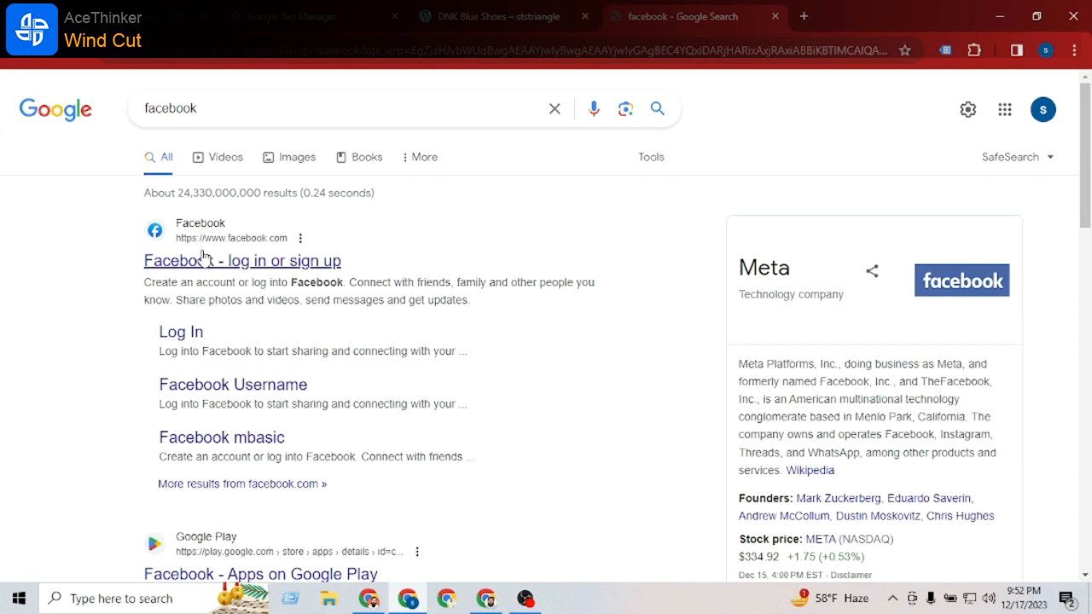
scroll(284, 273, "down", 2)
scroll(284, 273, "down", 3)
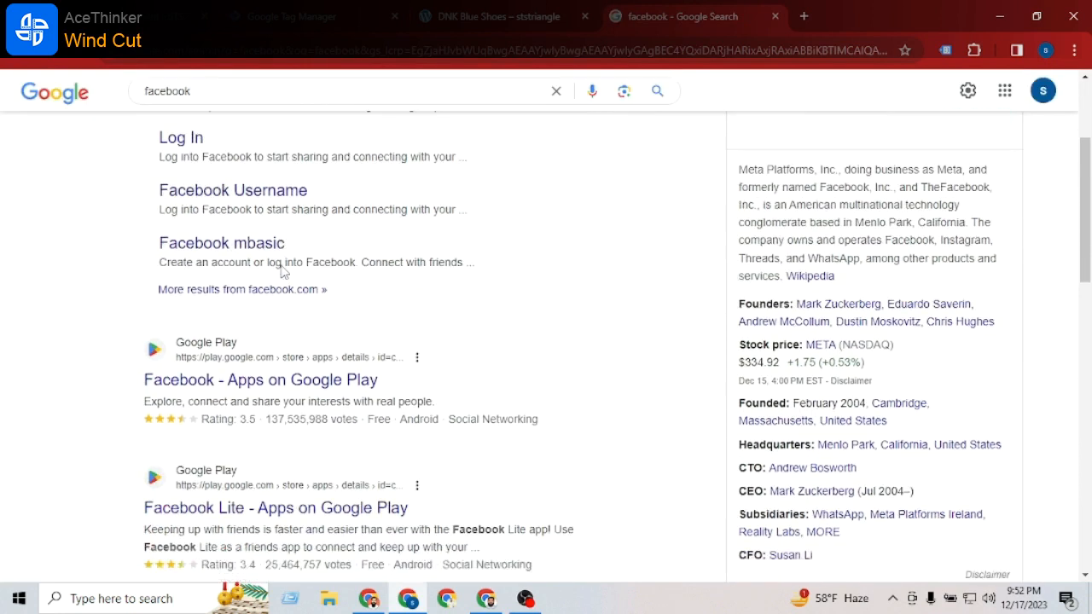
scroll(309, 321, "down", 2)
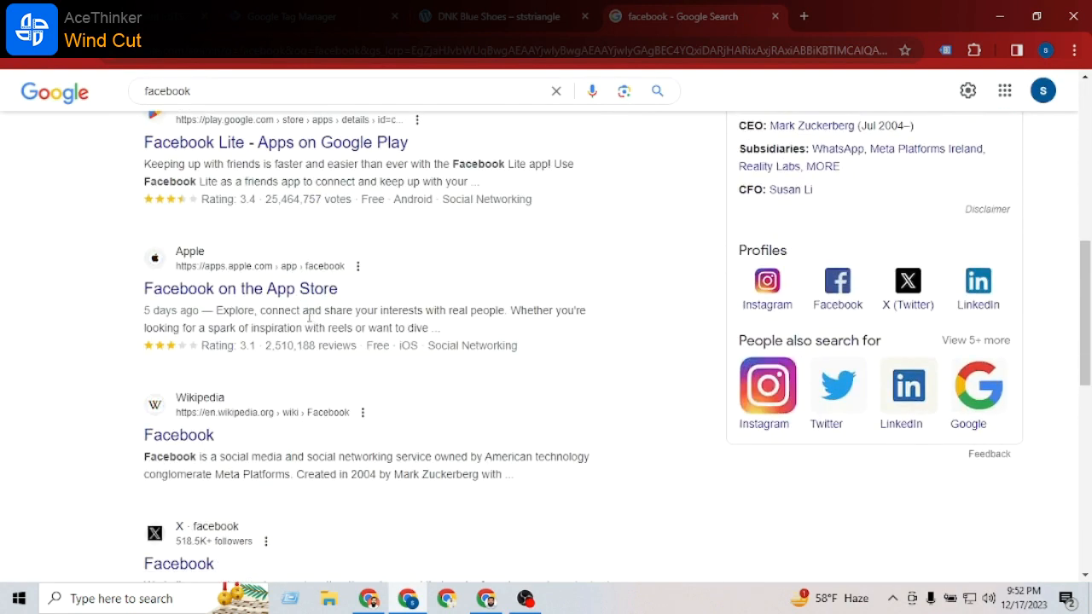
scroll(310, 321, "down", 2)
scroll(256, 354, "up", 7)
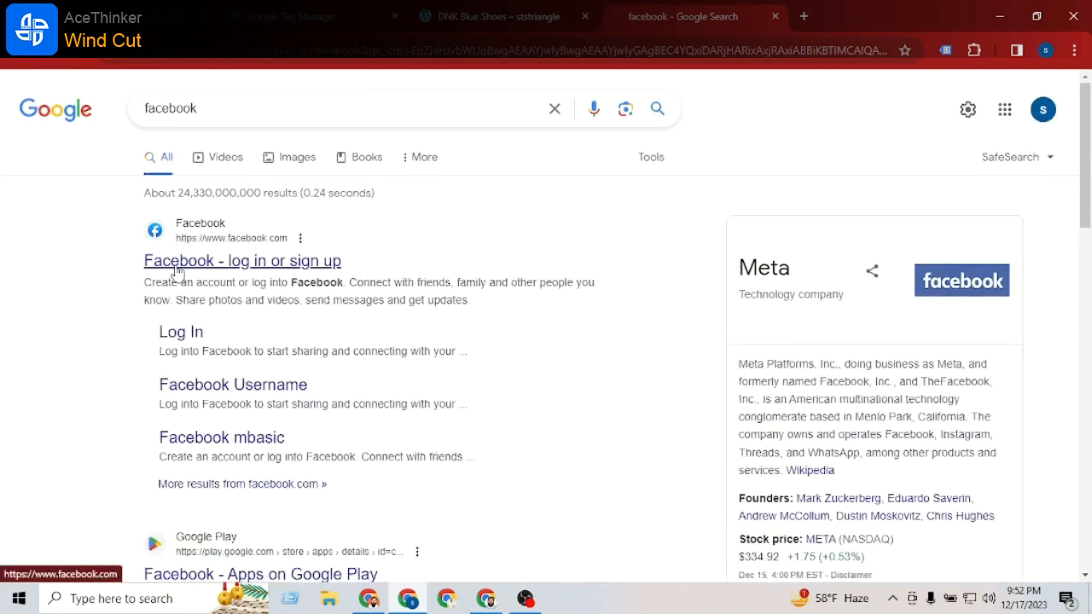
left_click(177, 266)
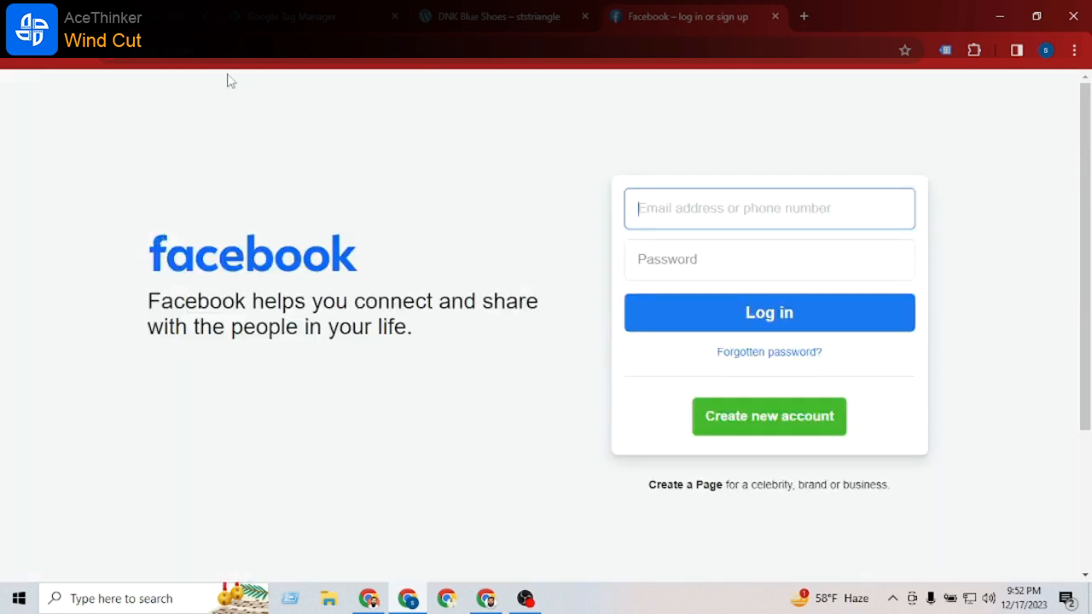
left_click(228, 51)
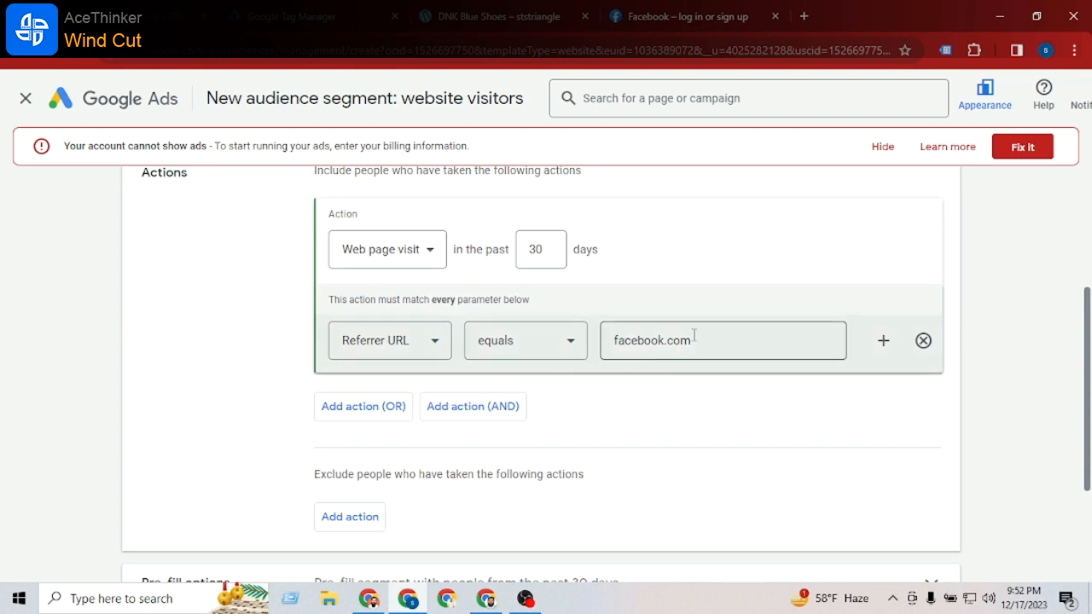
double_click(695, 335)
type("https://www.facebook.com/")
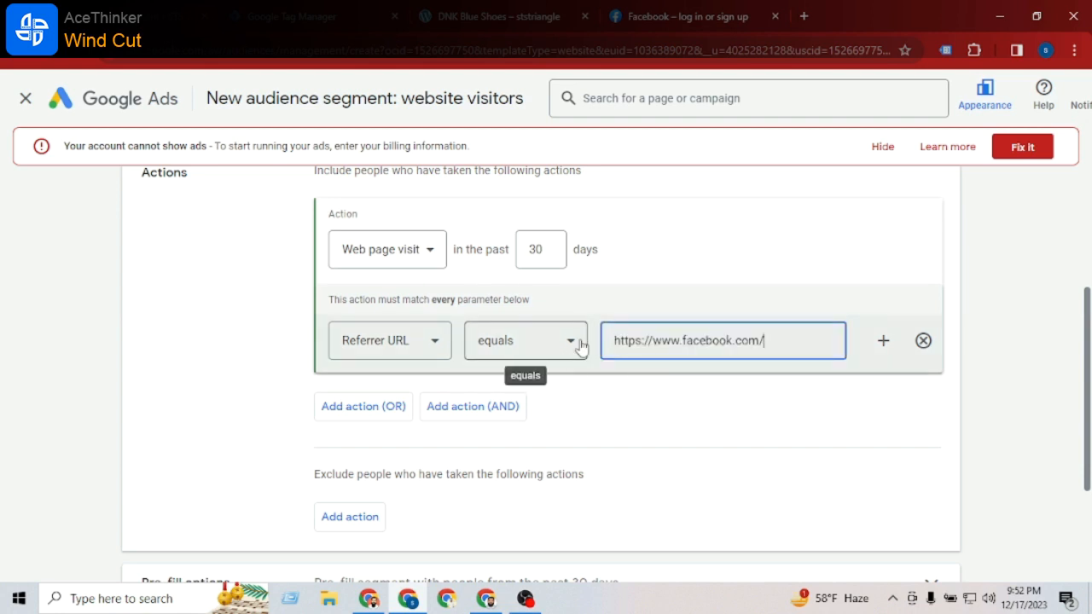
left_click(205, 396)
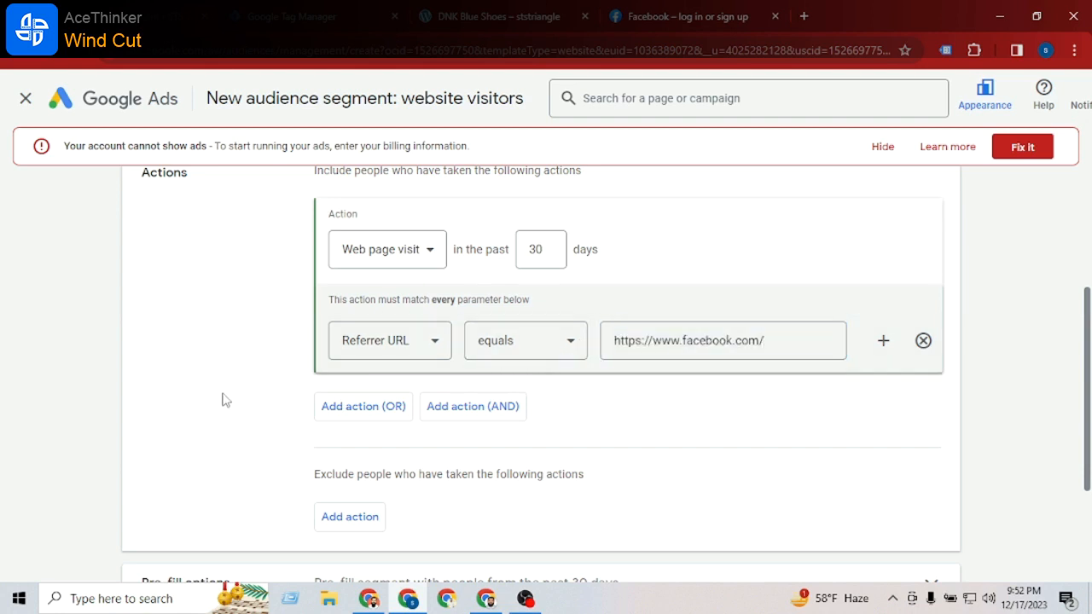
Step: Create the Facebook audience segment after reviewing its settings, and check both website visitor segments in the data segments list
scroll(314, 404, "down", 1)
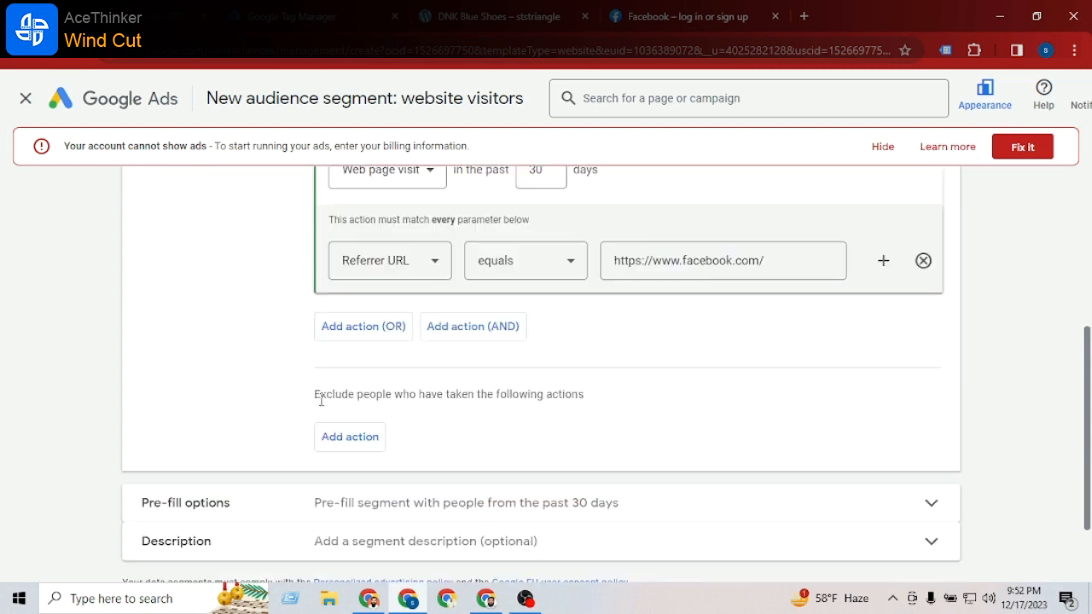
scroll(319, 403, "down", 1)
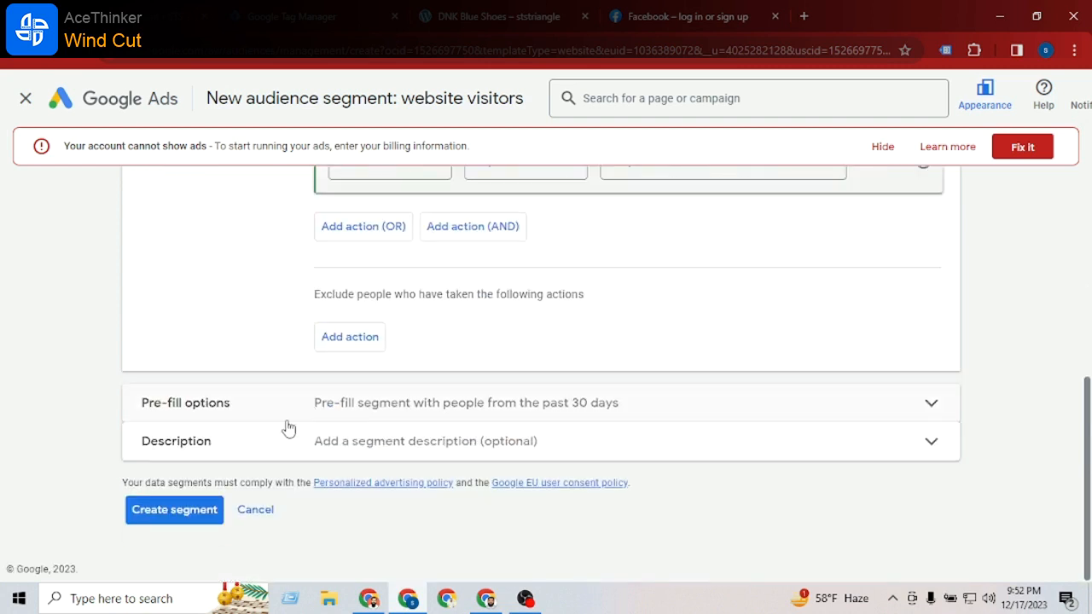
scroll(288, 428, "up", 3)
scroll(288, 422, "up", 2)
scroll(288, 424, "down", 5)
left_click(171, 510)
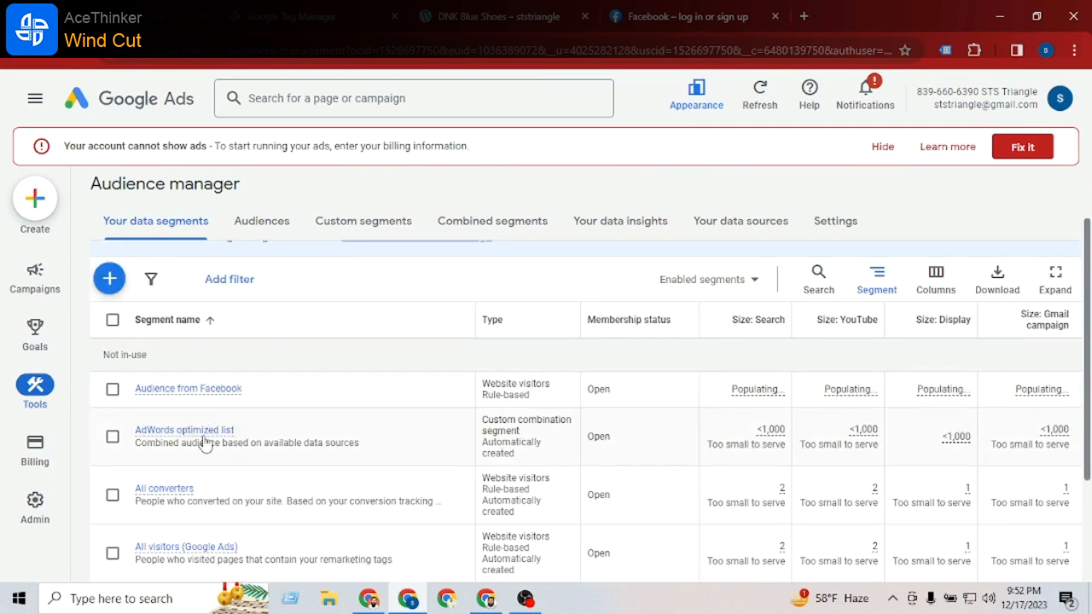
scroll(206, 435, "down", 1)
scroll(203, 441, "down", 1)
mouse_move(221, 452)
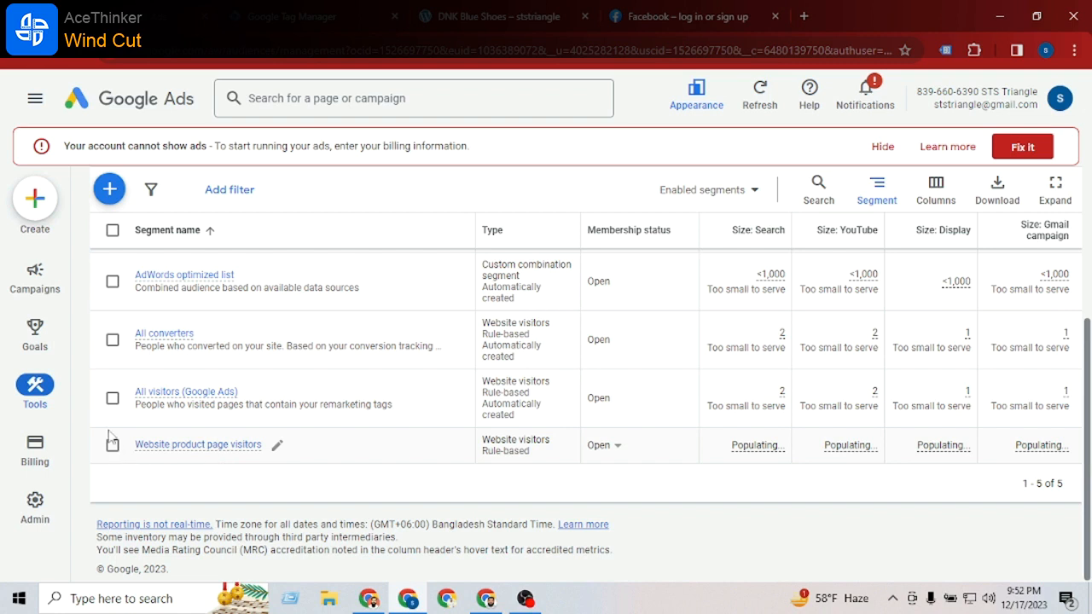
scroll(230, 337, "up", 3)
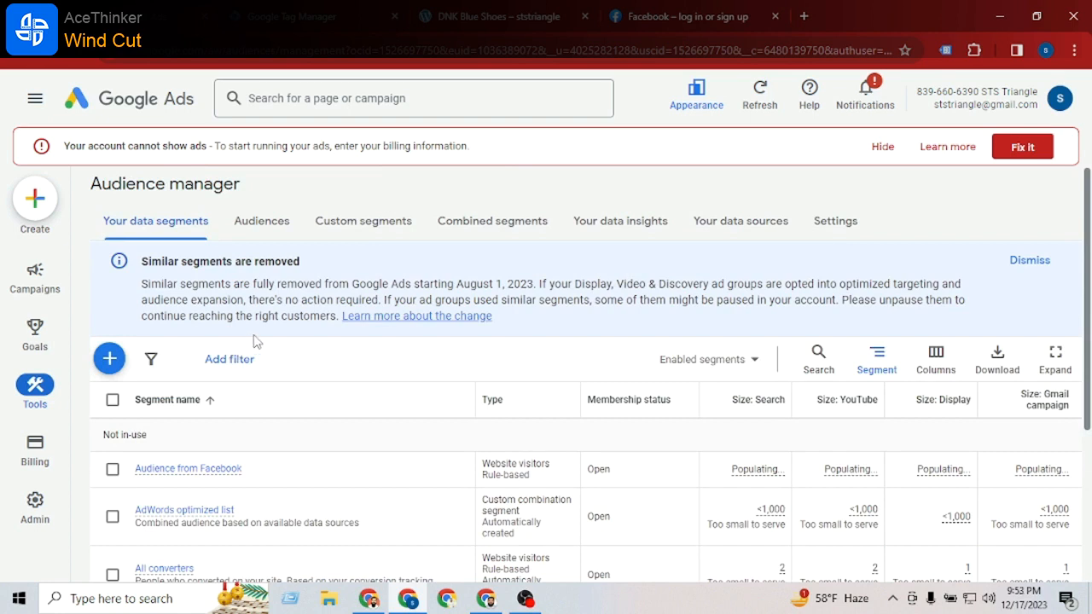
Step: Start a new campaign with the Sales objective, keeping the Purchases conversion goal, and continue to the campaign types
mouse_move(15, 205)
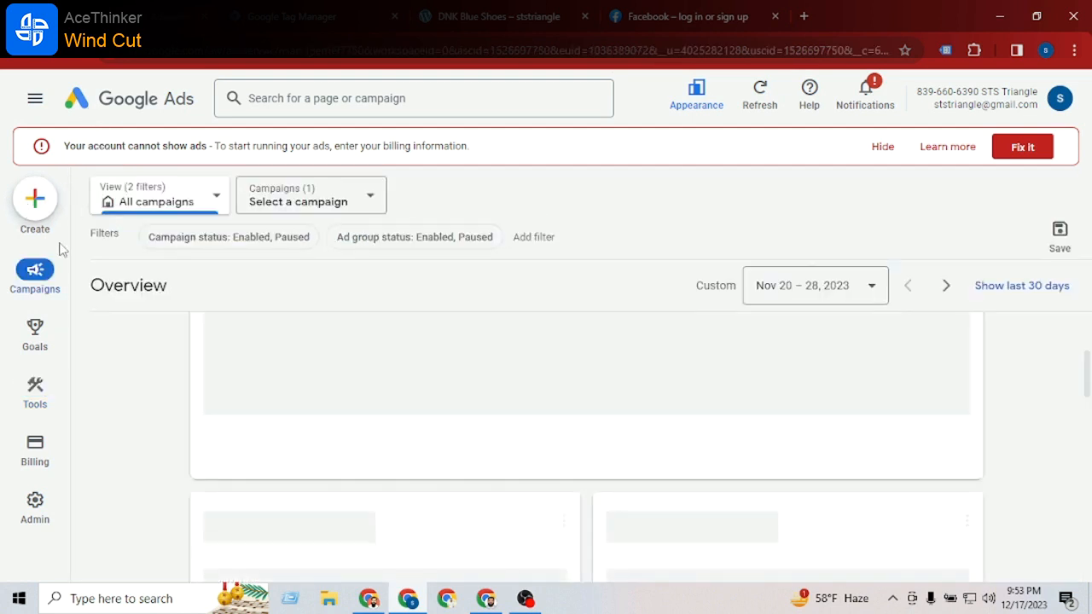
mouse_move(41, 271)
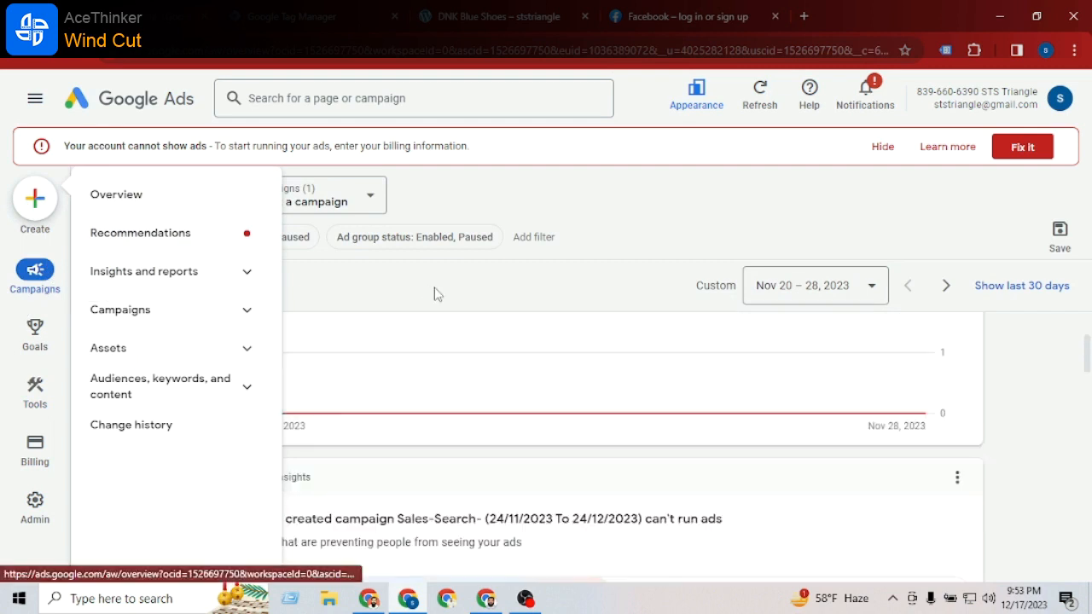
left_click(33, 197)
left_click(45, 212)
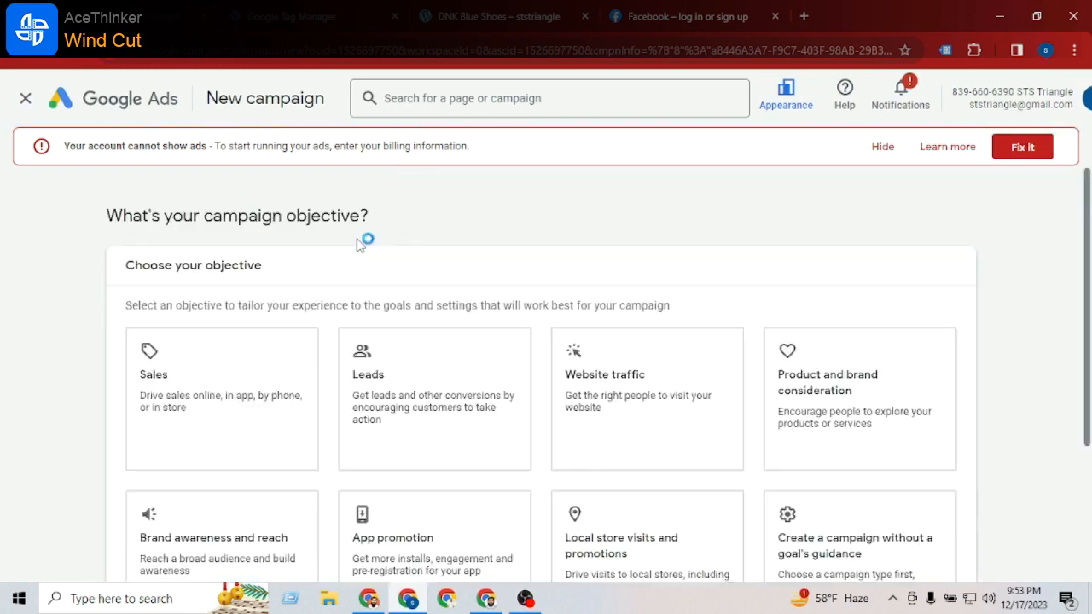
left_click(274, 382)
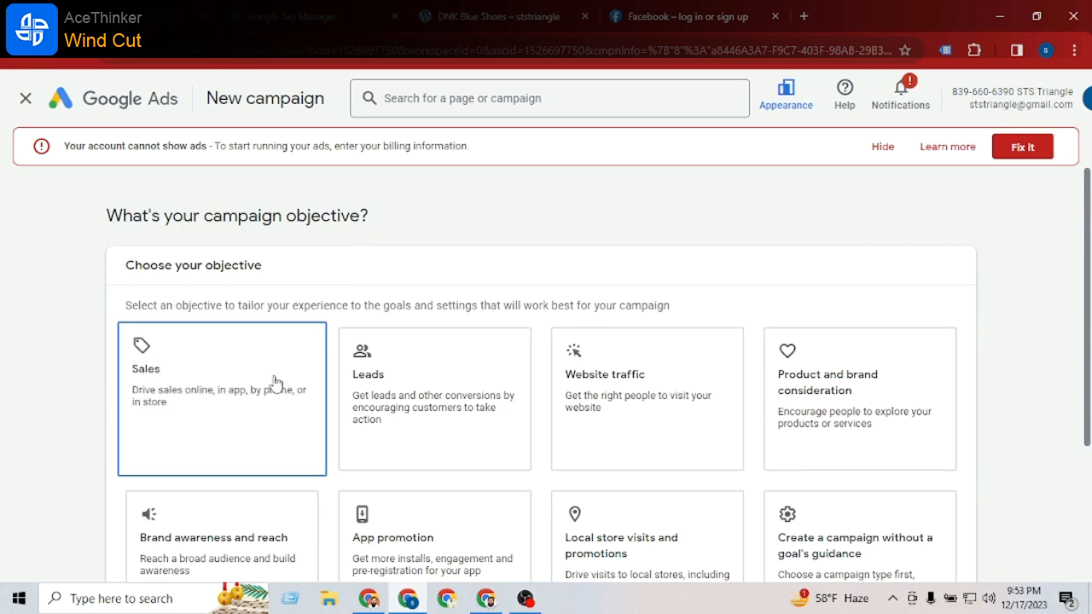
scroll(385, 398, "down", 1)
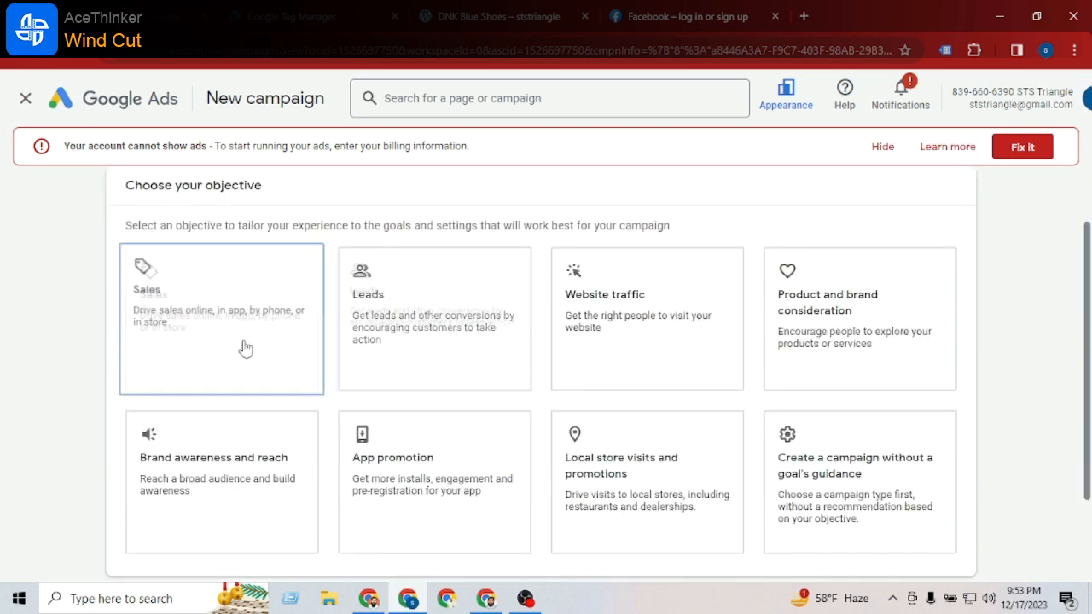
scroll(244, 347, "down", 4)
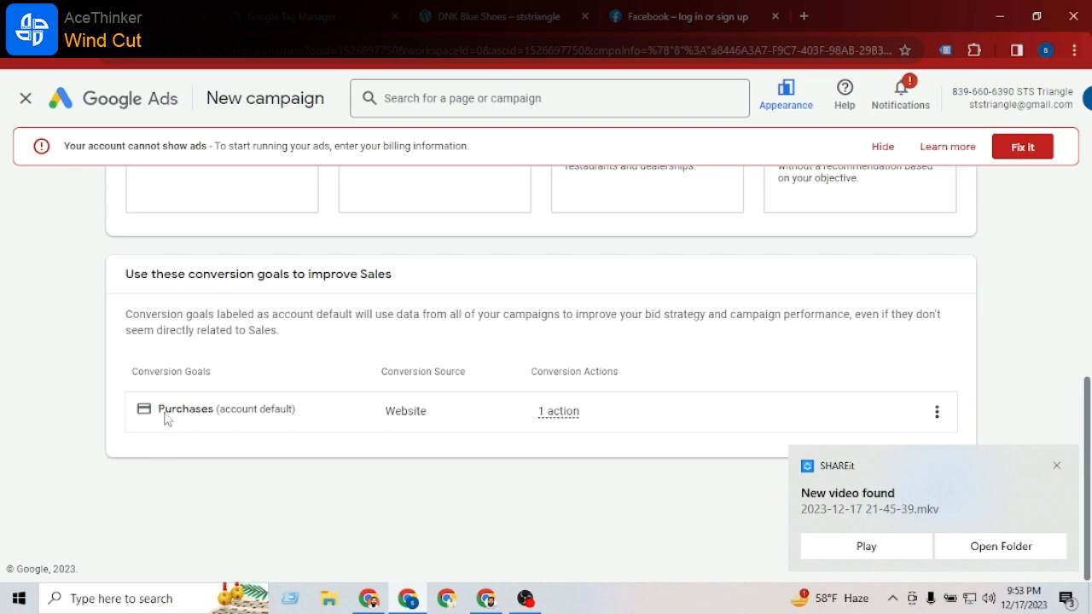
scroll(497, 397, "up", 5)
scroll(731, 438, "down", 5)
left_click(933, 486)
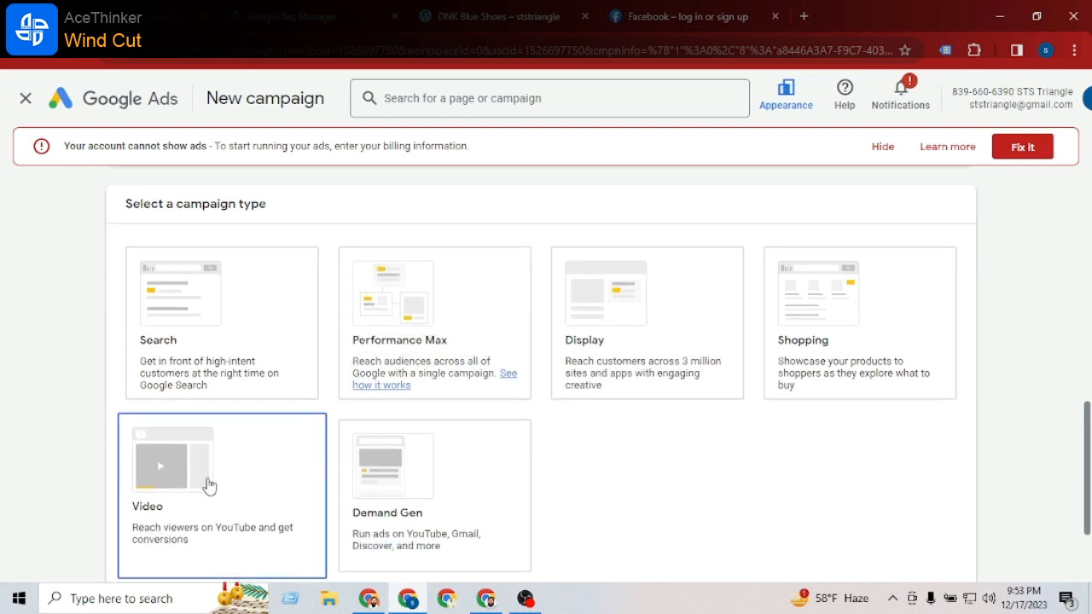
Step: Choose Video as the campaign type and continue to the campaign's general settings
left_click(209, 484)
scroll(209, 485, "down", 3)
left_click(921, 492)
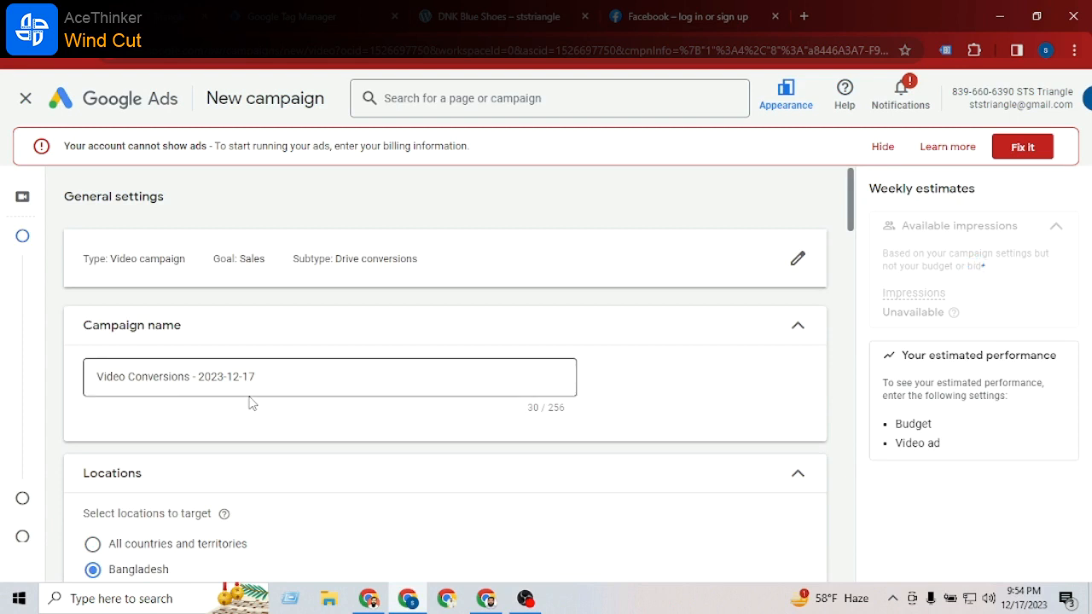
Step: Set the campaign's daily budget to $100.00, keeping the current name, location, language and bid strategy settings
scroll(179, 352, "down", 1)
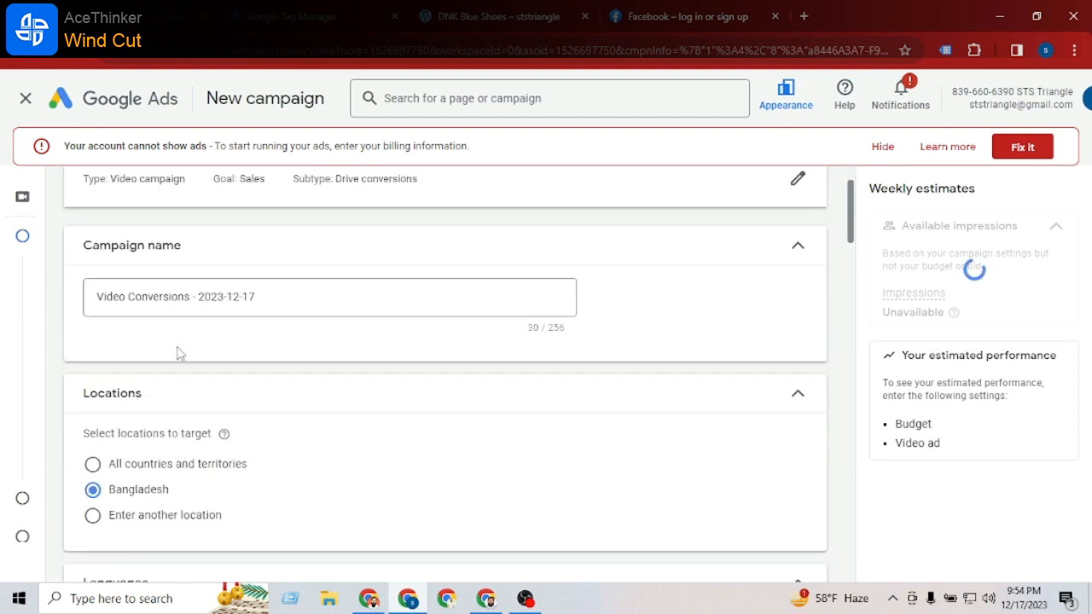
scroll(180, 352, "down", 3)
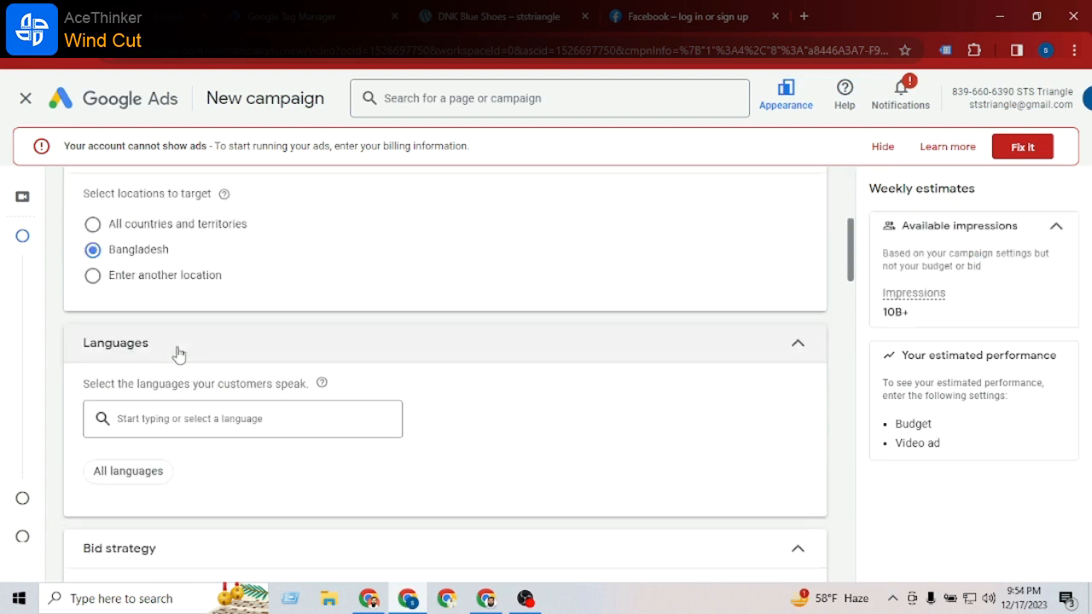
scroll(179, 352, "down", 1)
scroll(179, 352, "down", 3)
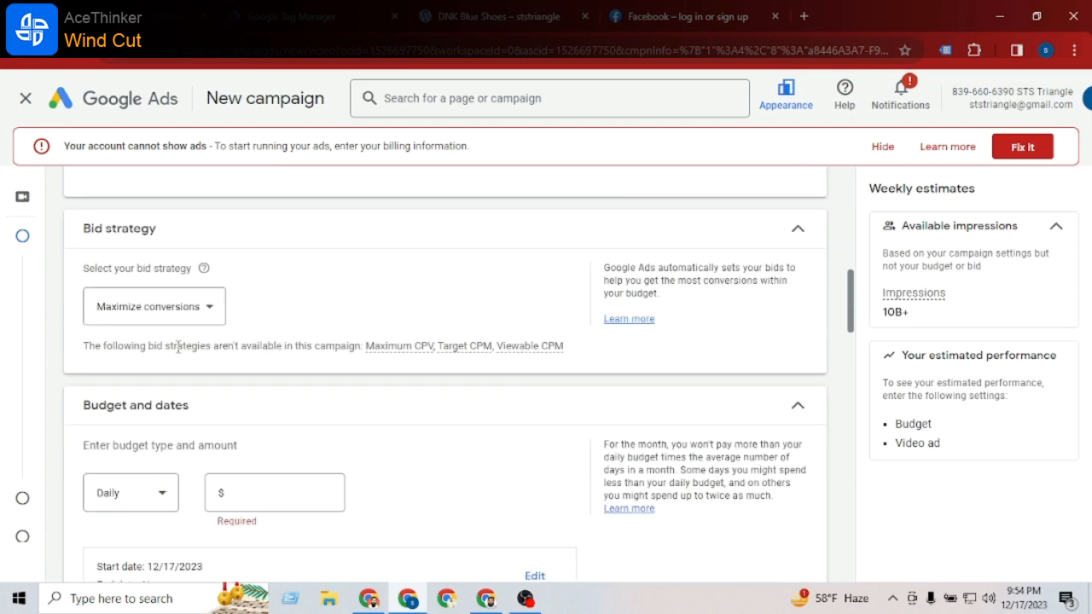
left_click(244, 493)
type("100.00")
scroll(320, 483, "down", 2)
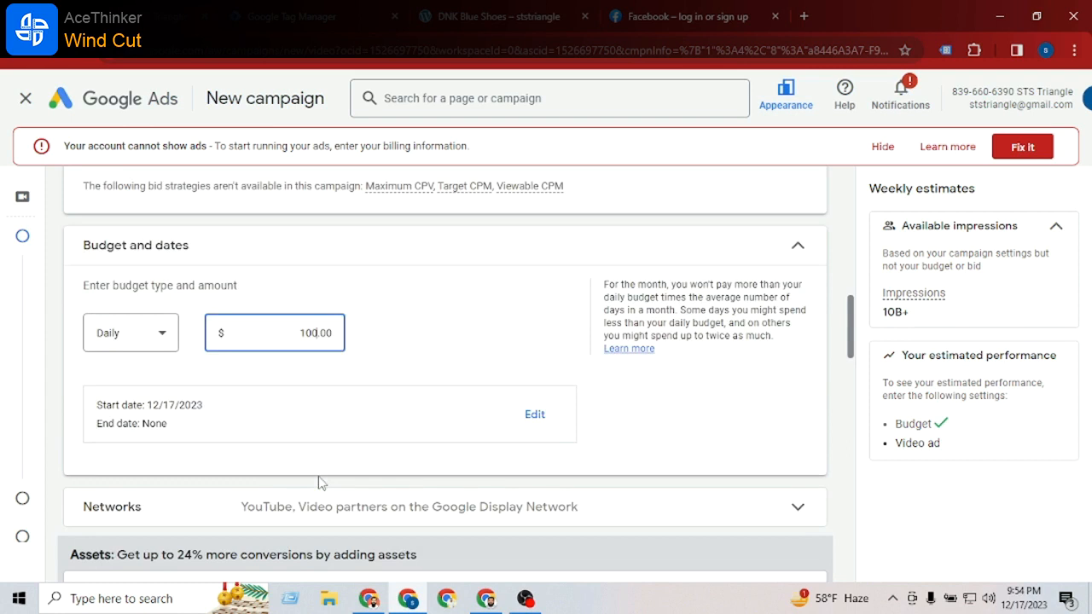
Step: Expand and examine the campaign's network placements and additional settings, such as devices, frequency capping and ad schedule
scroll(320, 483, "down", 1)
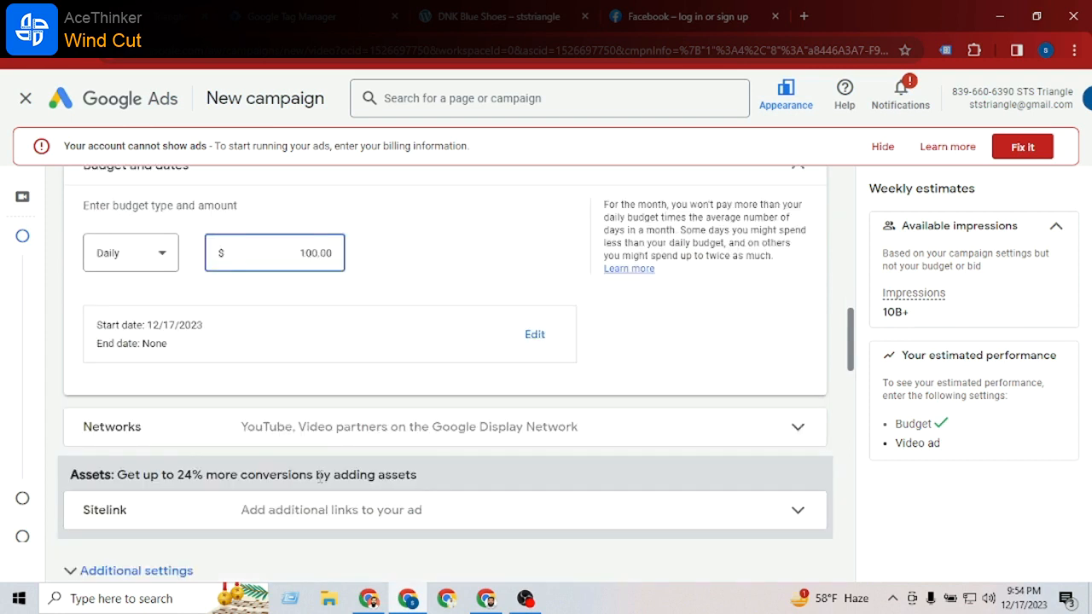
left_click(376, 439)
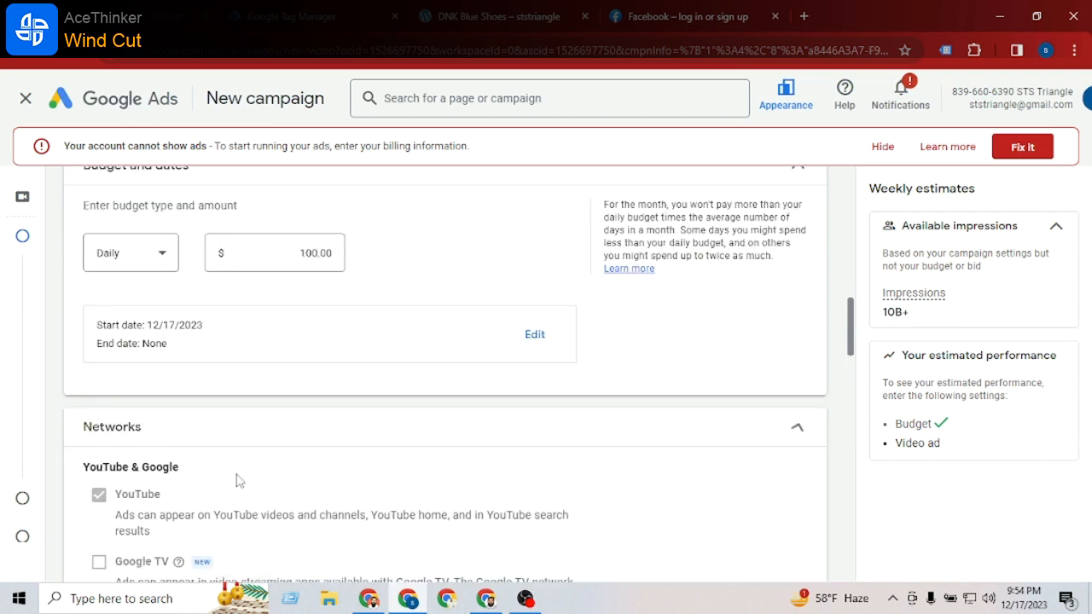
scroll(220, 478, "down", 2)
scroll(220, 479, "down", 2)
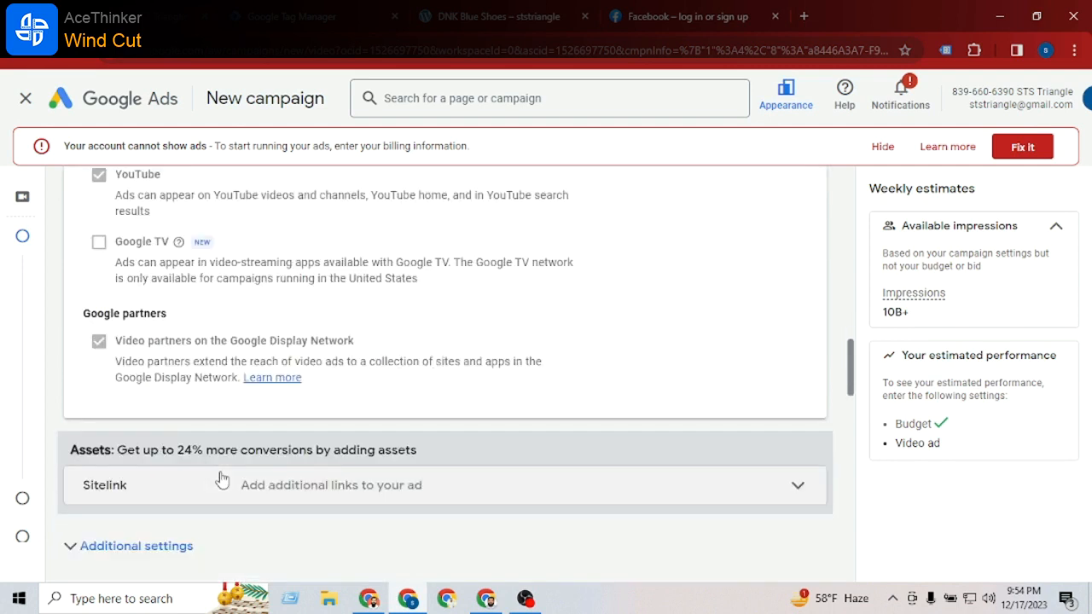
scroll(282, 486, "down", 1)
left_click(267, 474)
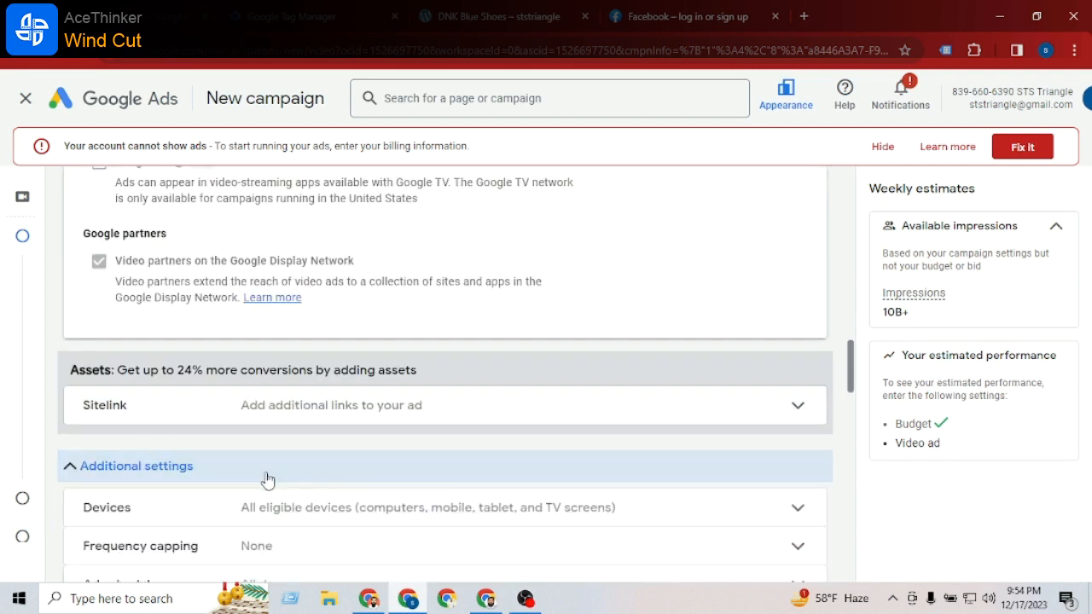
scroll(268, 478, "down", 2)
scroll(324, 465, "down", 2)
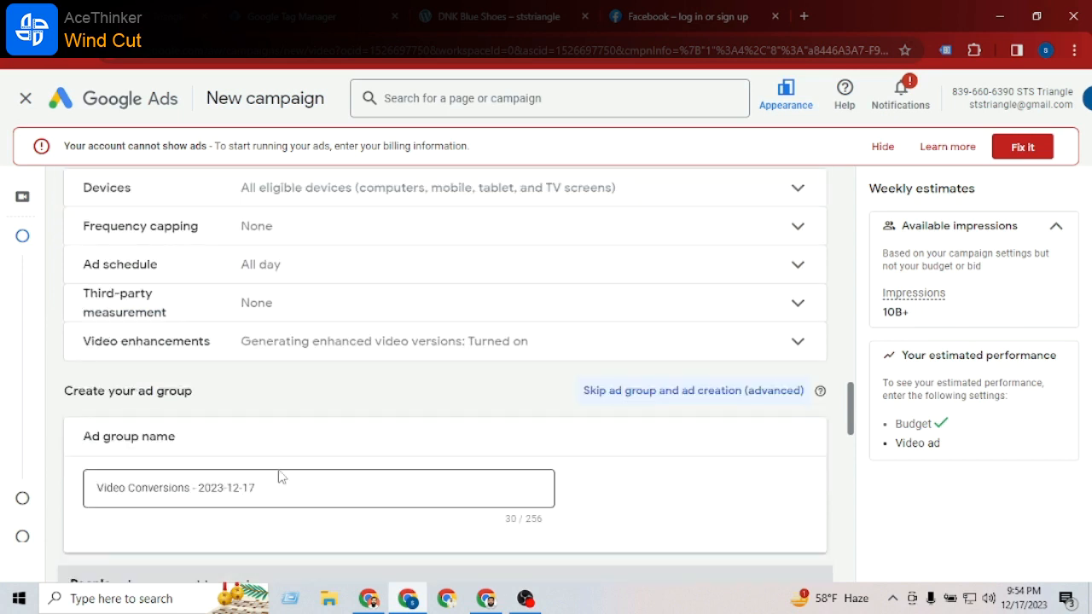
scroll(281, 478, "down", 1)
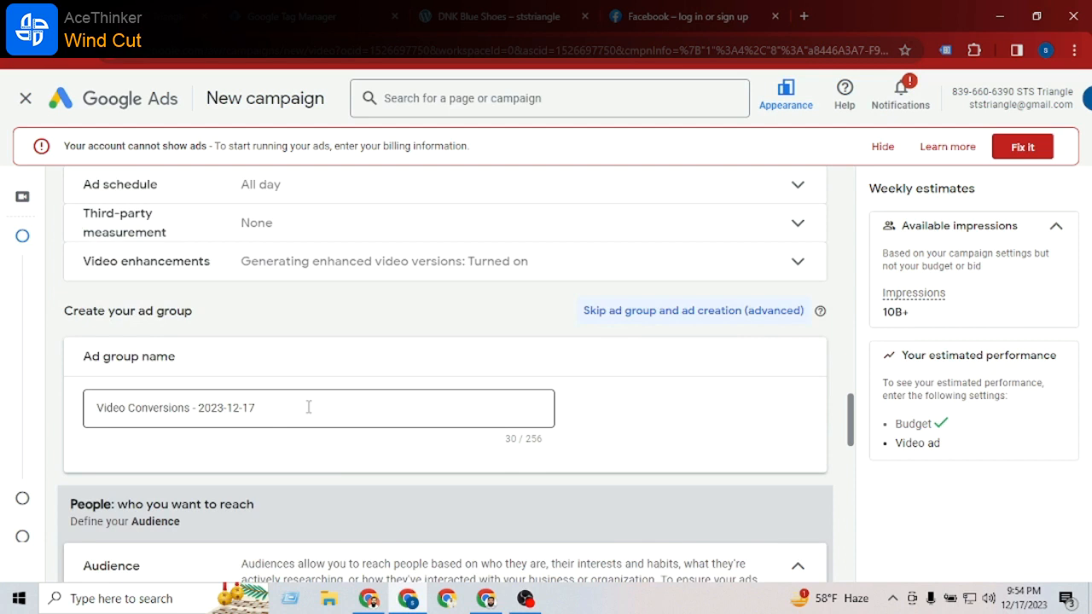
Step: Start a new audience for the ad group and include the website visitor segments "Audience from Facebook" and "Website product page visitors"
scroll(293, 408, "down", 2)
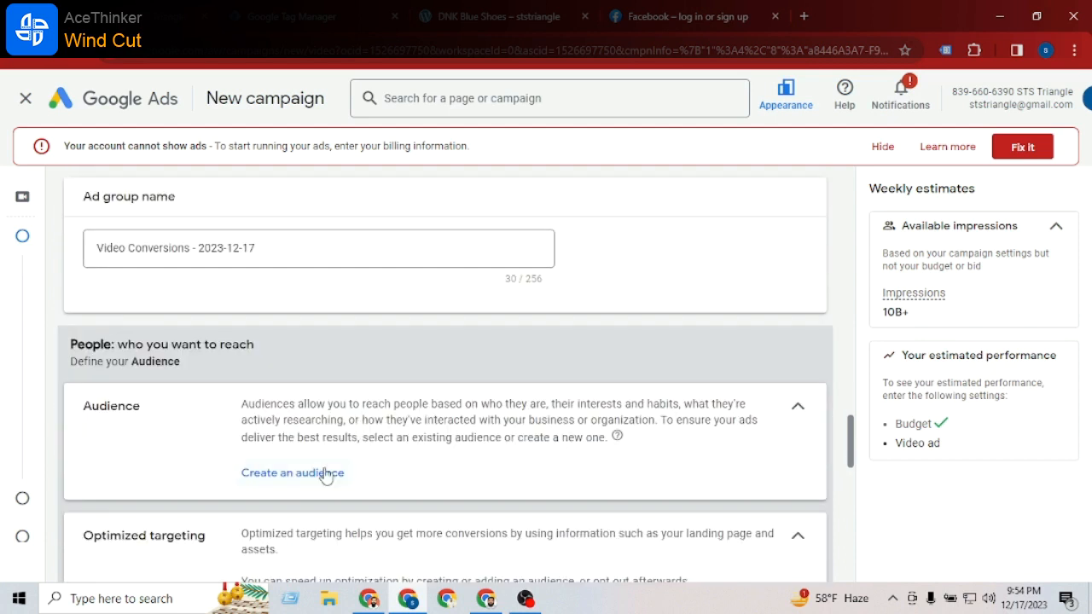
scroll(320, 478, "down", 1)
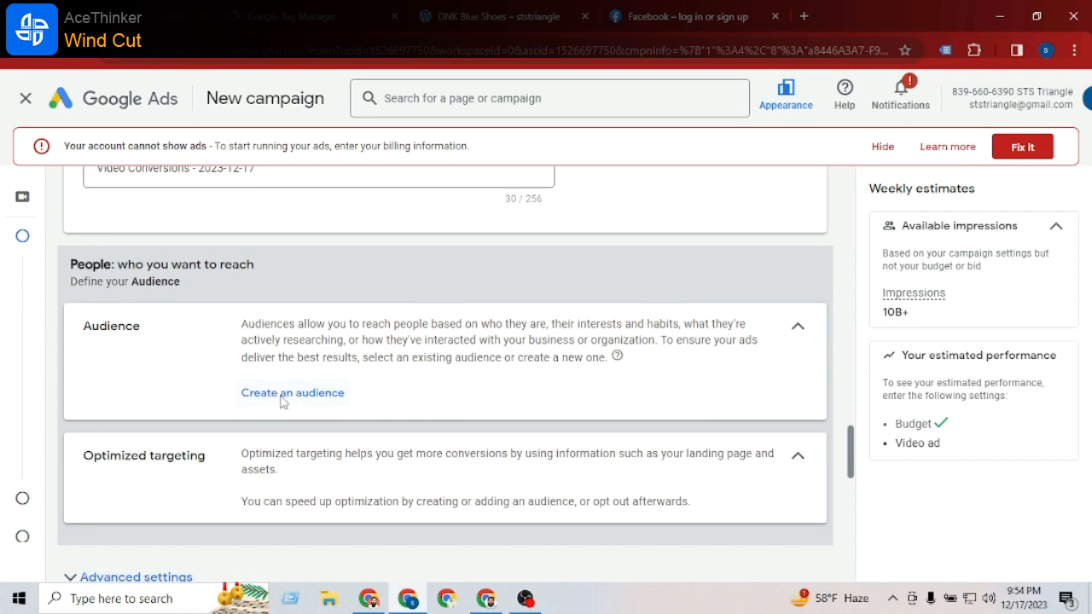
left_click(283, 394)
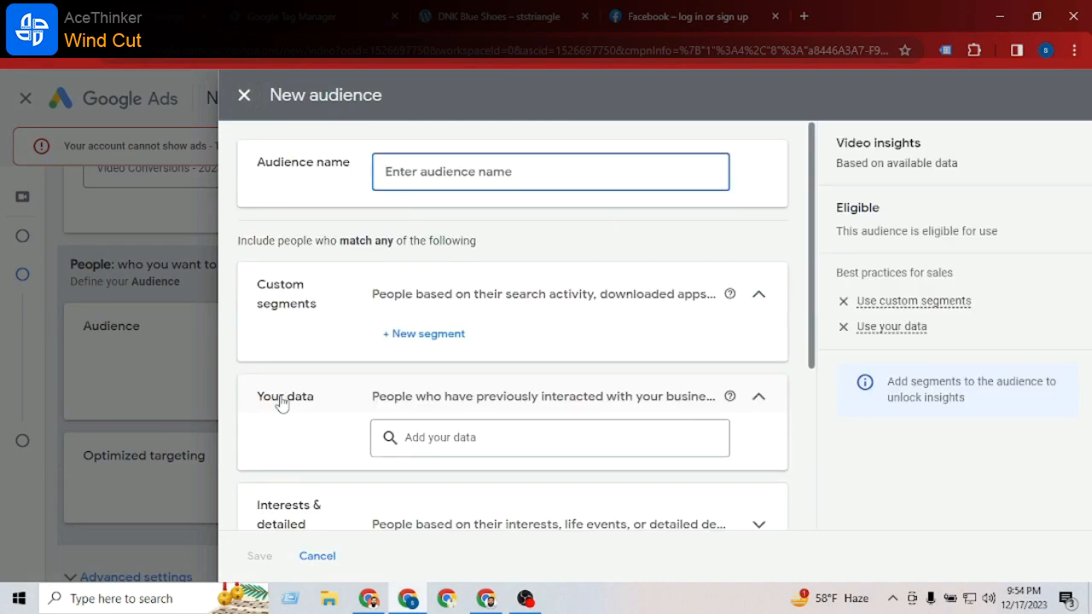
scroll(316, 405, "down", 1)
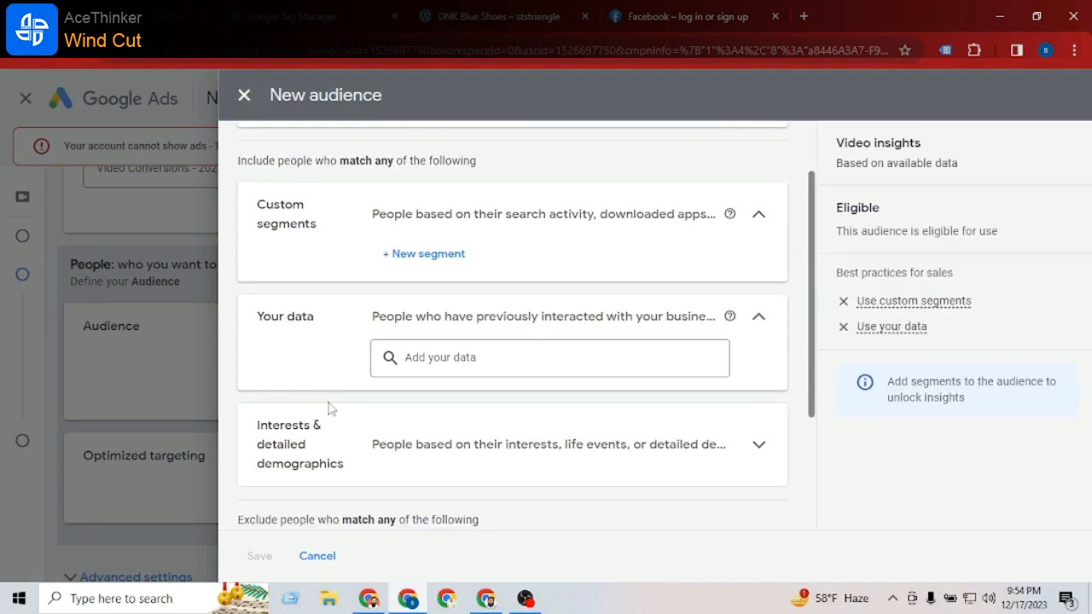
left_click(445, 359)
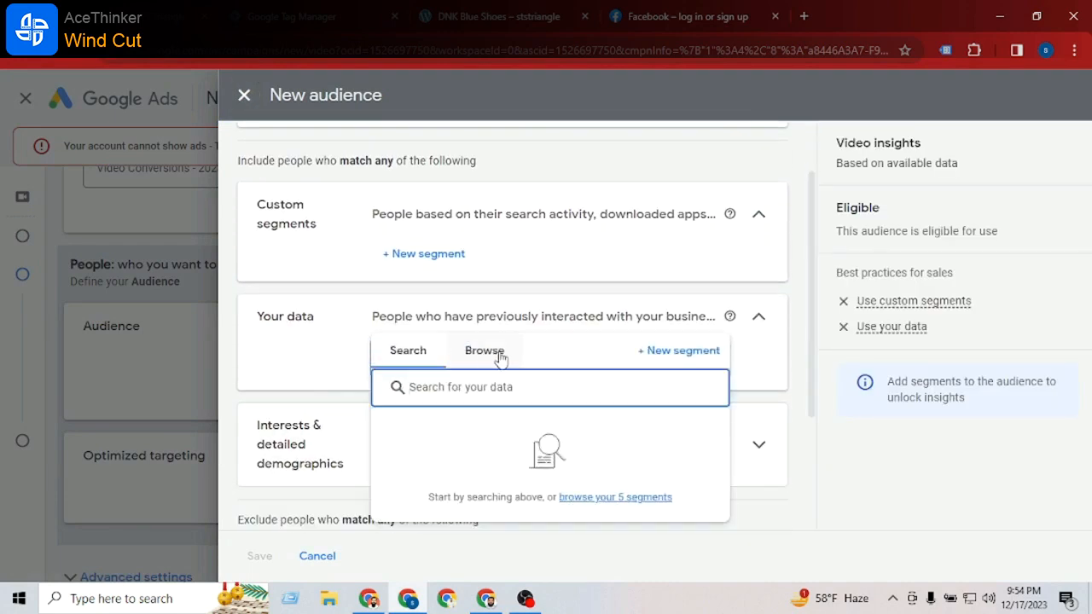
left_click(499, 353)
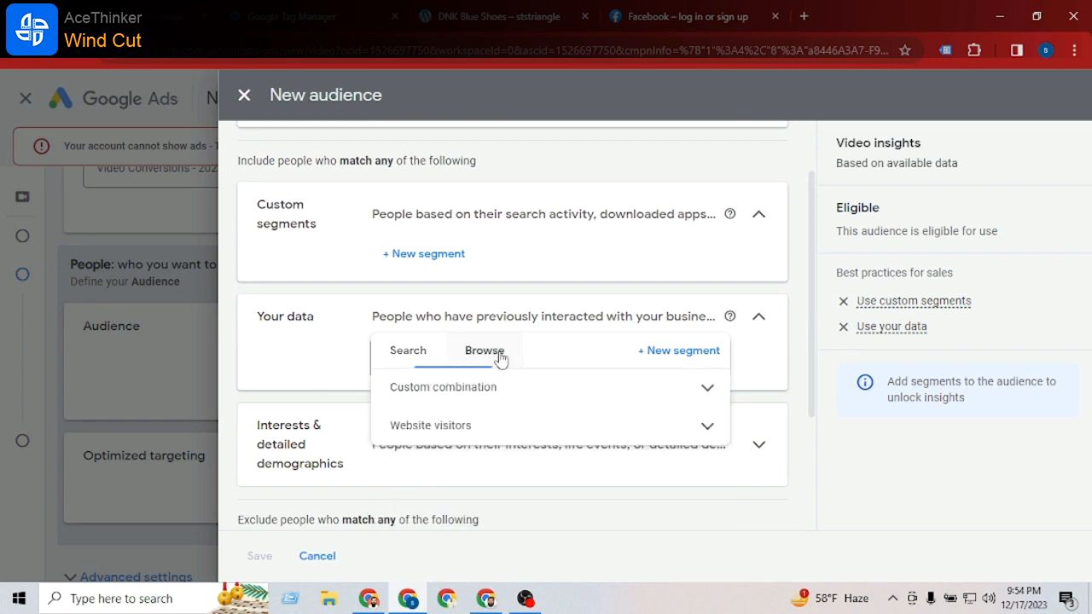
left_click(705, 428)
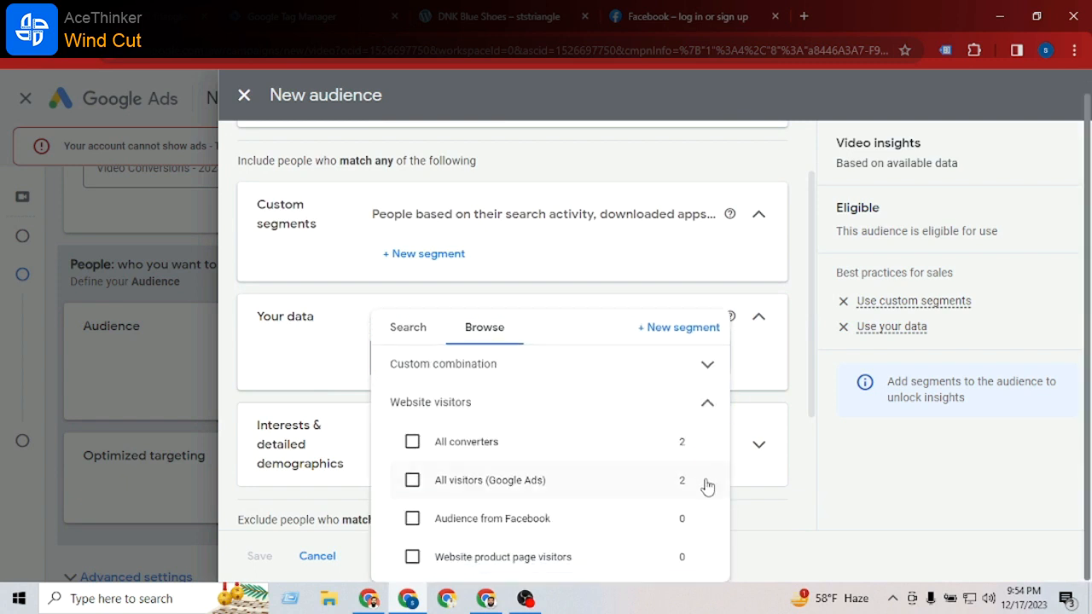
left_click(412, 518)
left_click(411, 537)
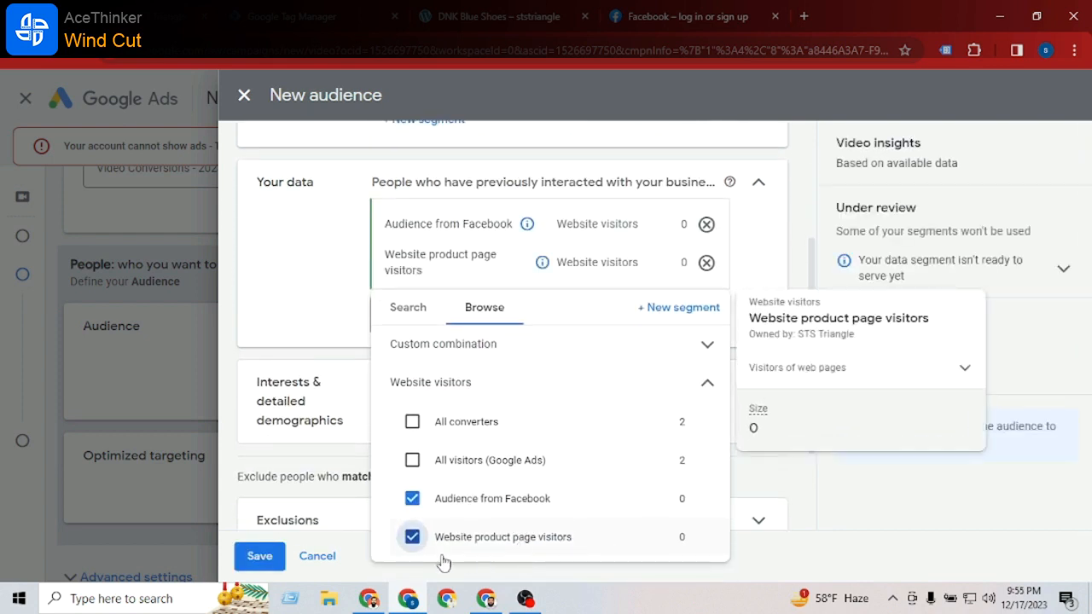
Step: Remove the "Audience from Facebook" segment, name the audience "Website product page visitors" and save it
left_click(257, 557)
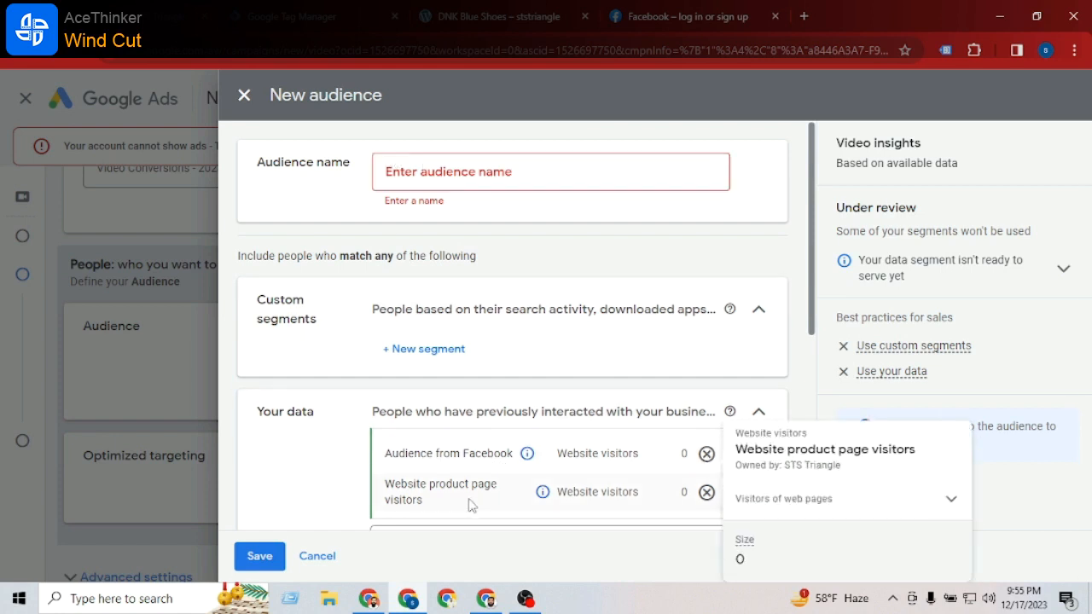
left_click(706, 453)
left_click(408, 177)
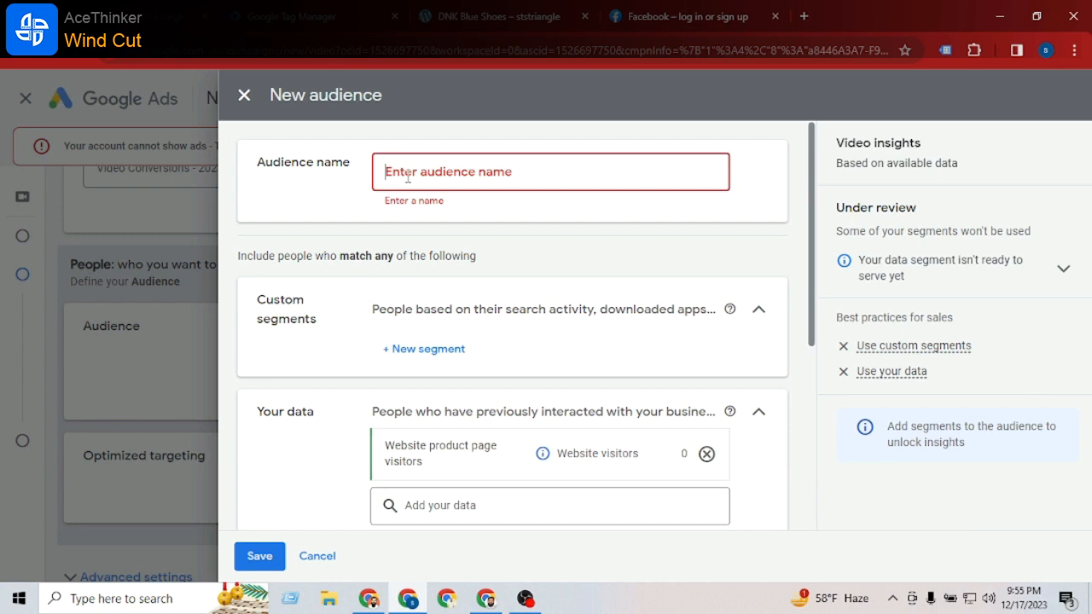
type("Website product page visitors")
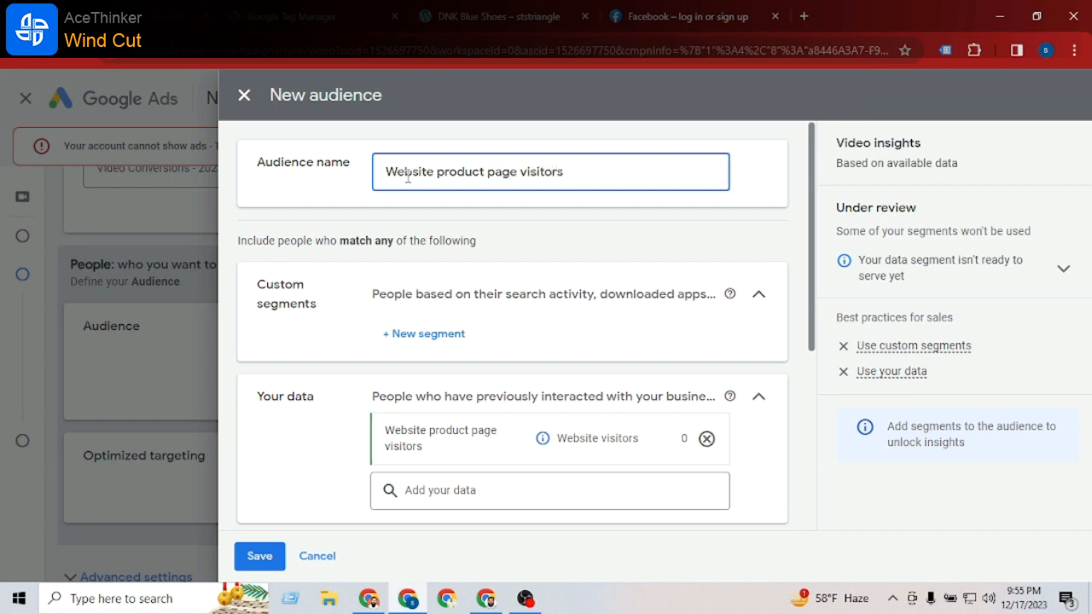
left_click(257, 556)
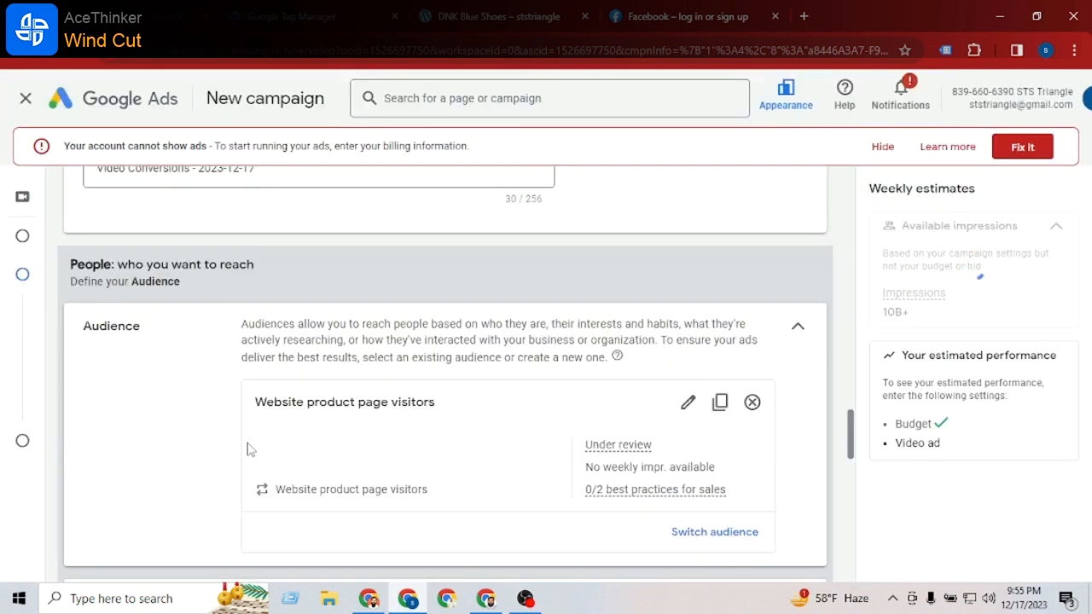
Step: Search YouTube videos for "tshirt advertise" and use "TRUE CLASSIC: It's the shirt." as the ad video
scroll(250, 445, "down", 4)
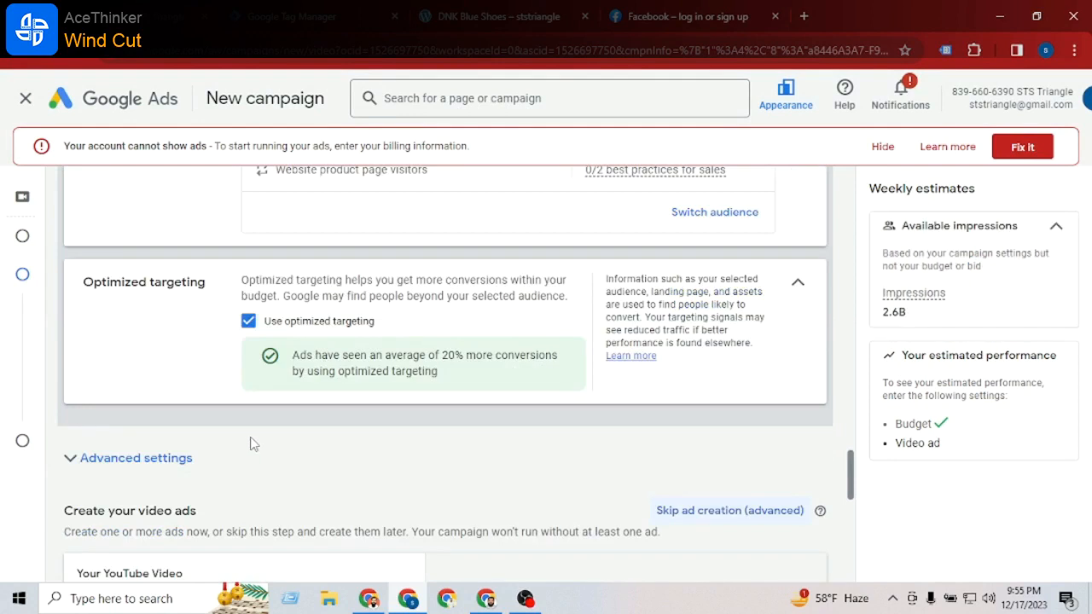
scroll(253, 442, "down", 2)
left_click(247, 445)
type("tshirt advertise")
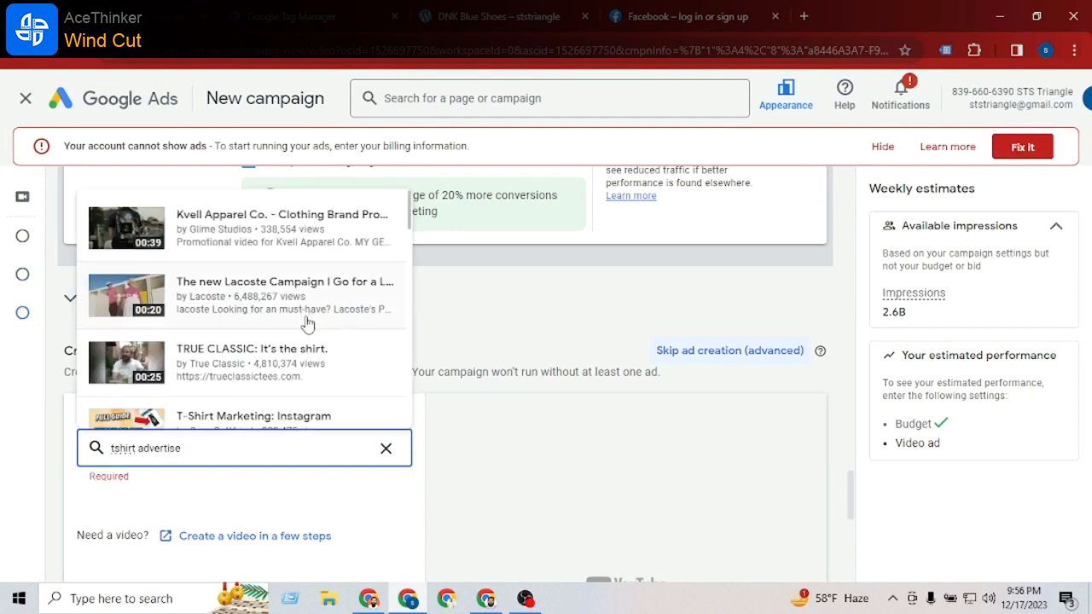
left_click(287, 372)
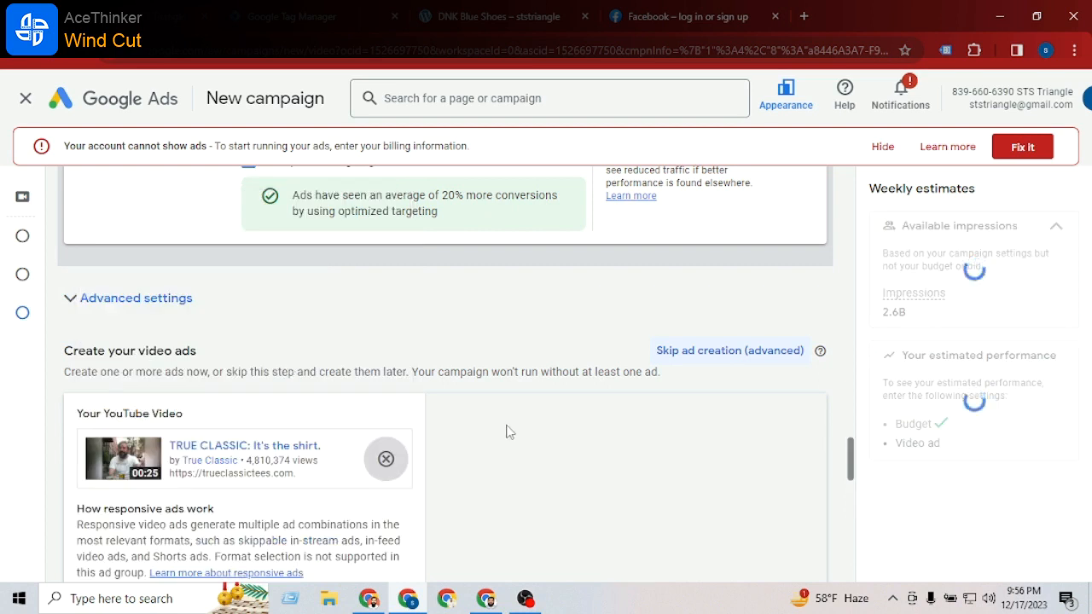
scroll(361, 495, "down", 4)
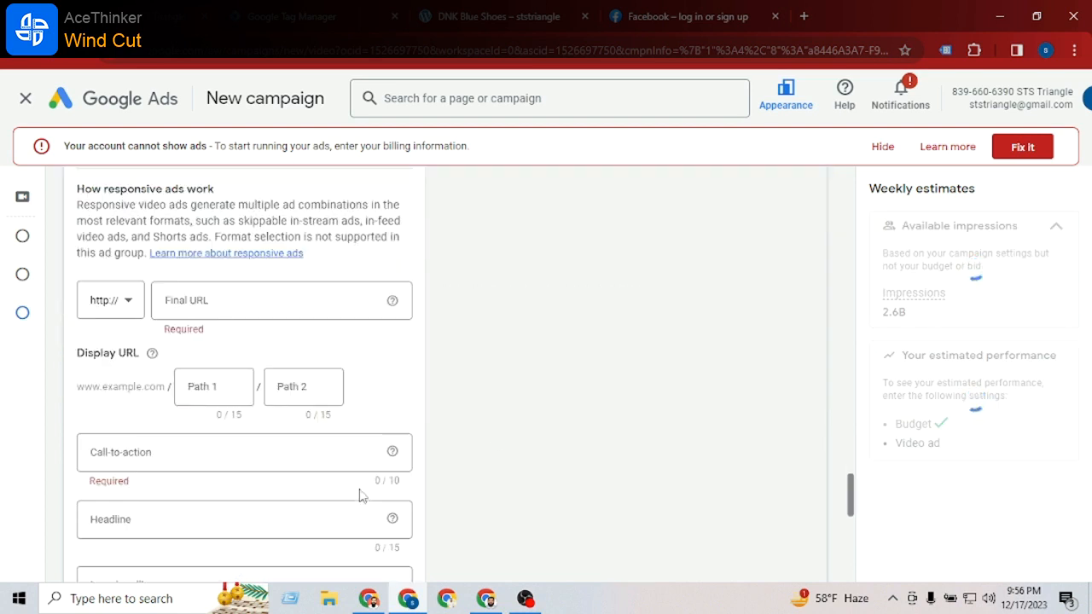
left_click(277, 304)
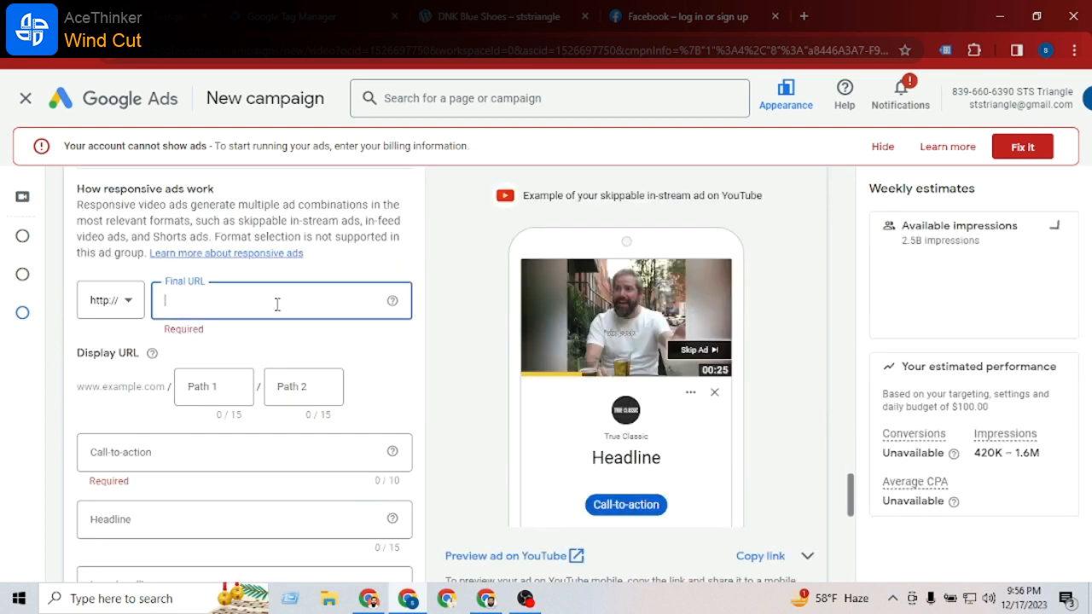
scroll(277, 304, "up", 2)
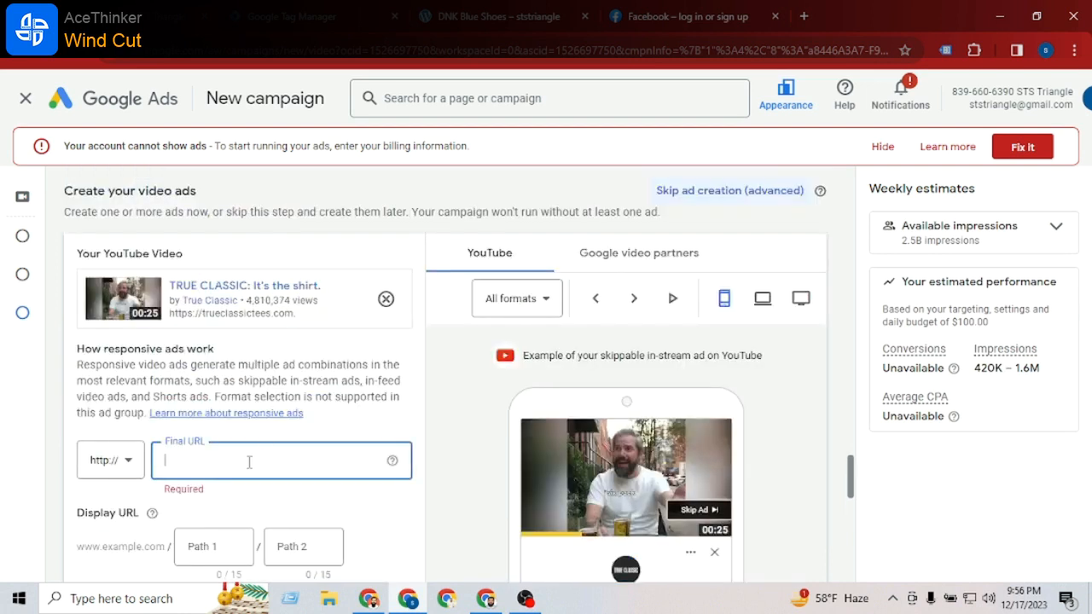
left_click(518, 17)
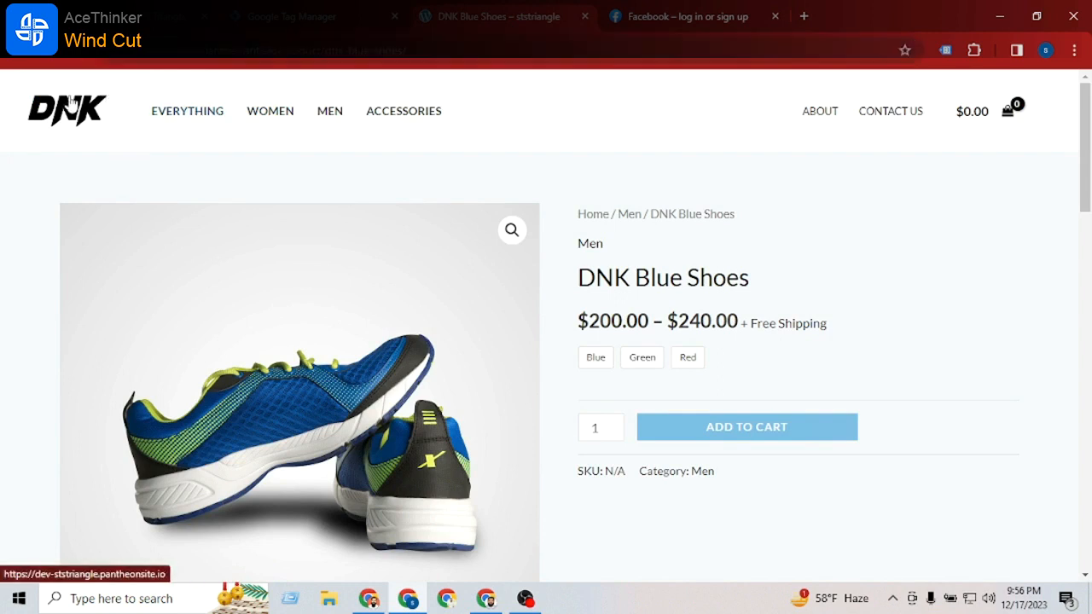
left_click(73, 105)
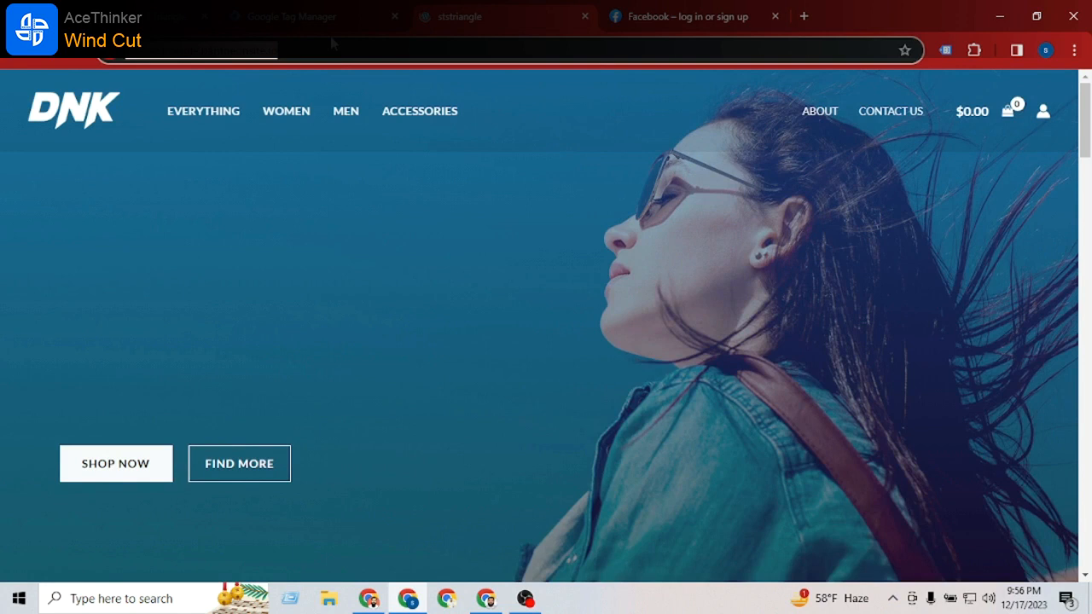
left_click(281, 16)
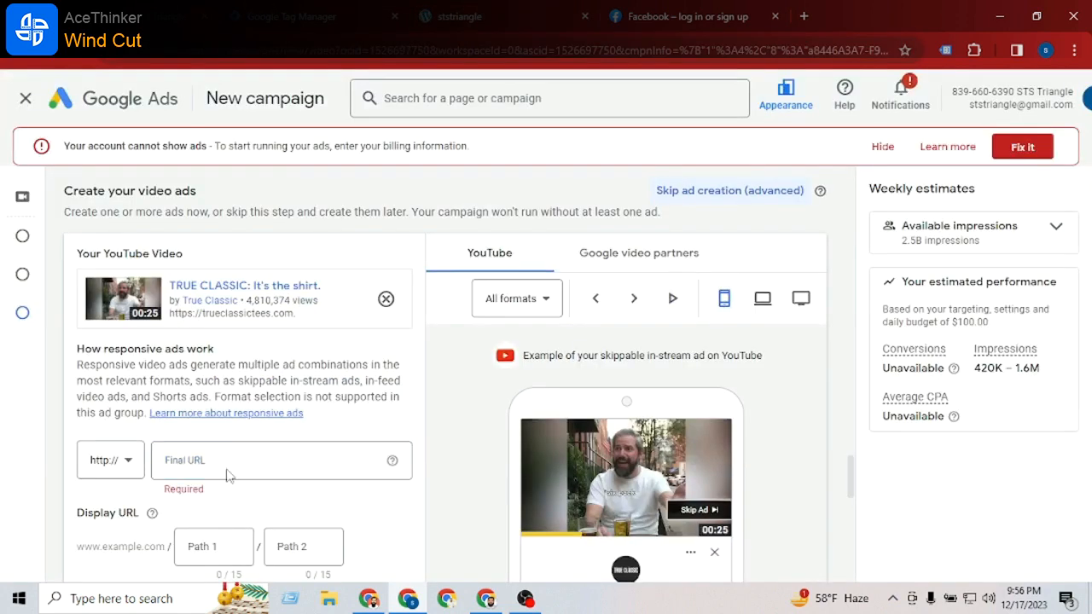
left_click(229, 474)
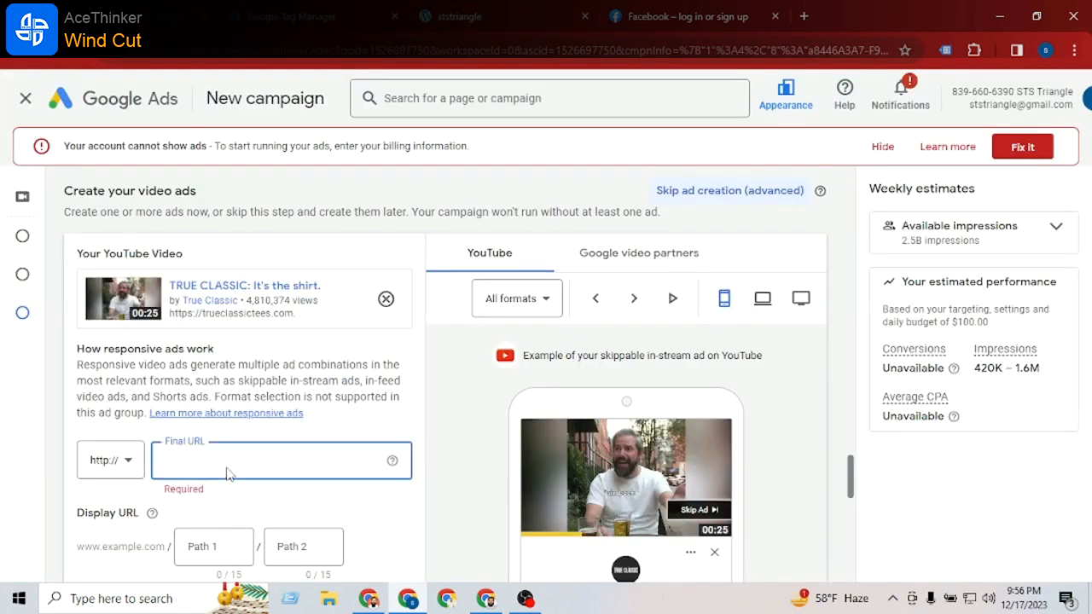
type("dev-ststriangle.pantheonsite.io/")
scroll(228, 467, "down", 2)
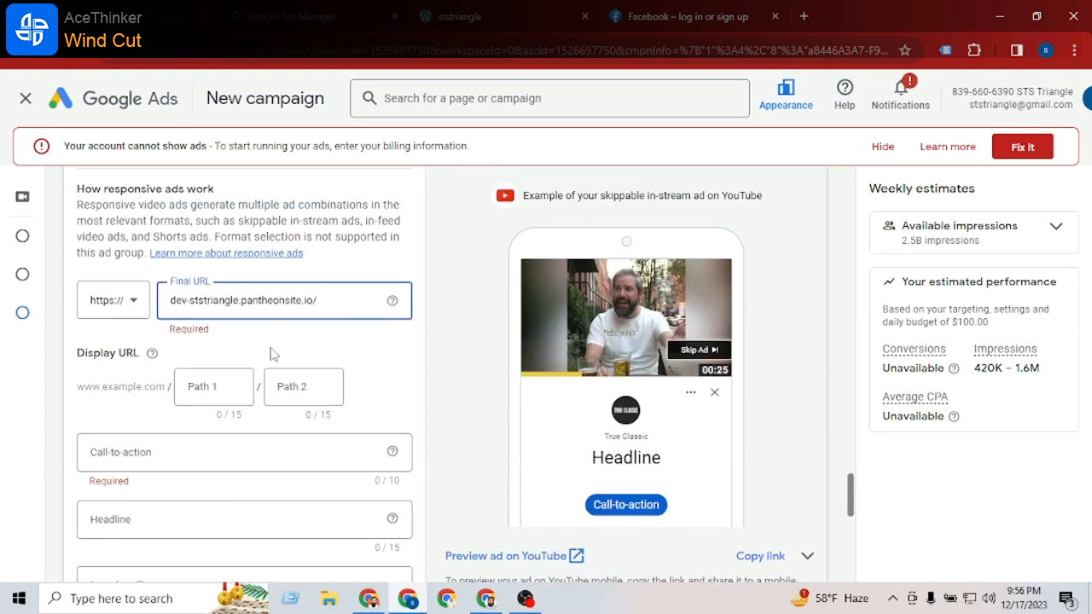
left_click(75, 361)
Step: Set the video ad's call-to-action to "Start now"
scroll(237, 356, "down", 2)
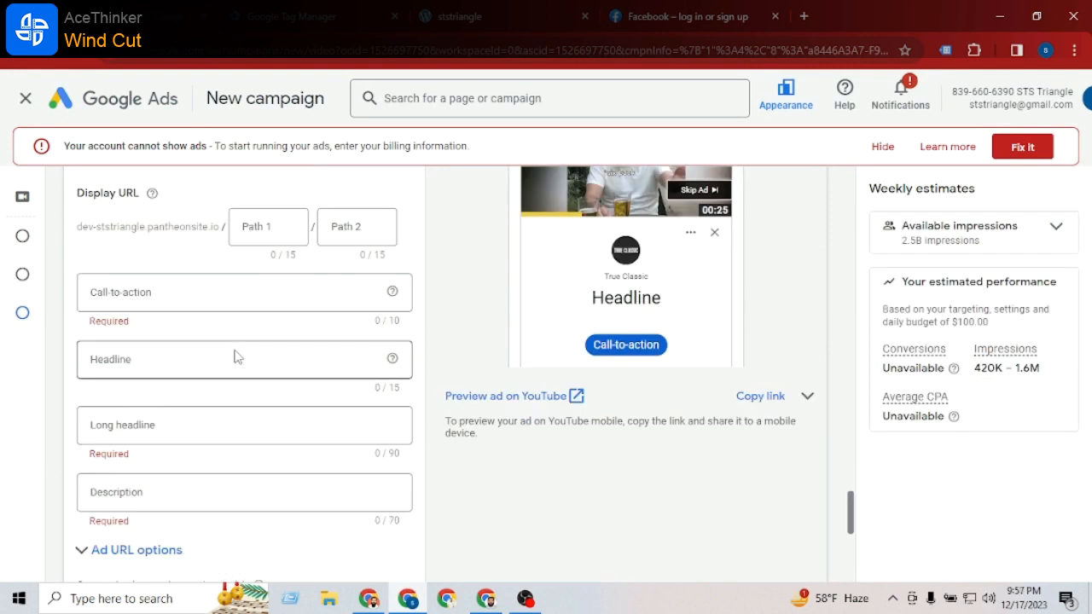
scroll(238, 358, "down", 5)
left_click(111, 494)
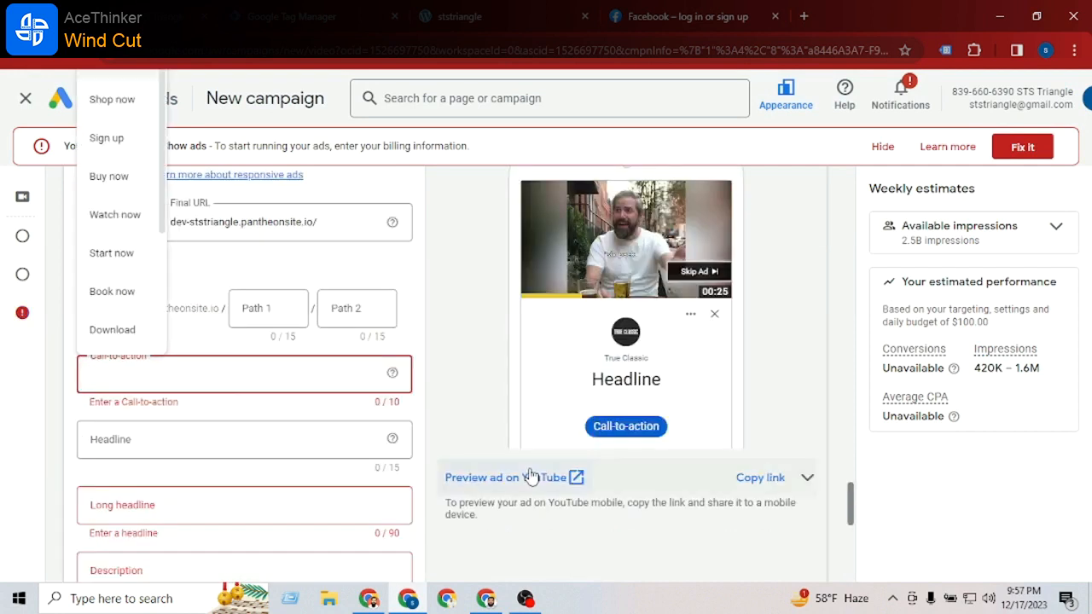
left_click(212, 385)
left_click(167, 389)
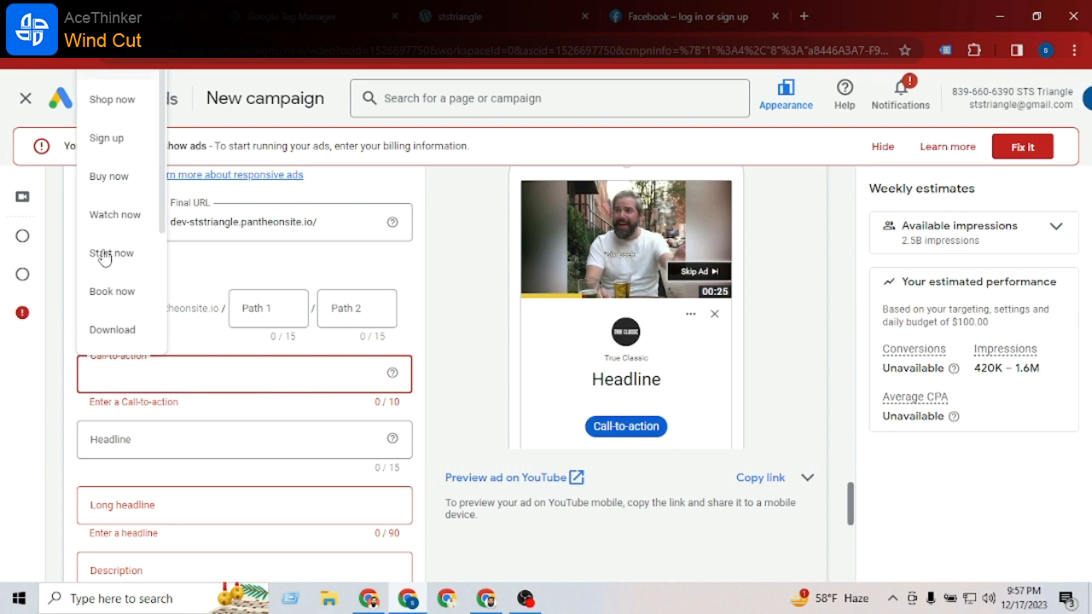
left_click(213, 417)
scroll(214, 417, "down", 3)
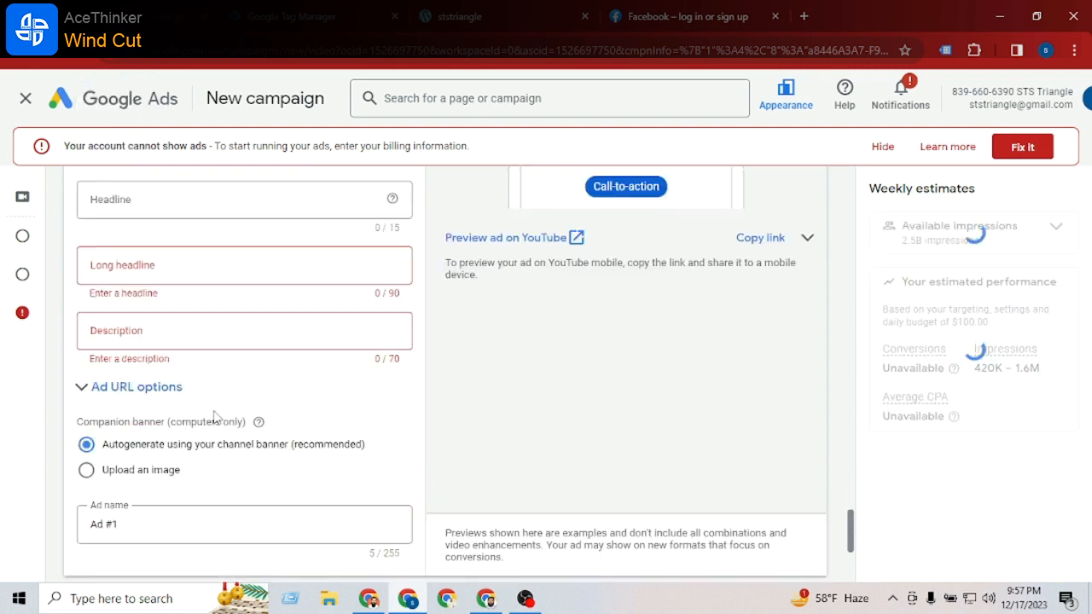
Step: Enter "shop now" as the video ad's long headline
left_click(177, 265)
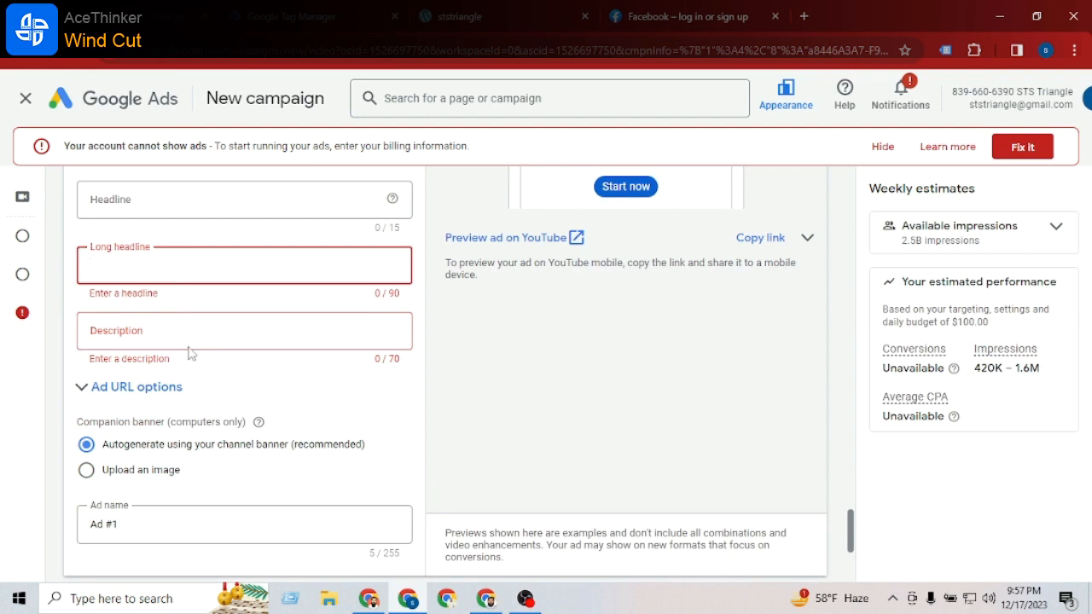
scroll(197, 362, "down", 3)
left_click(139, 497)
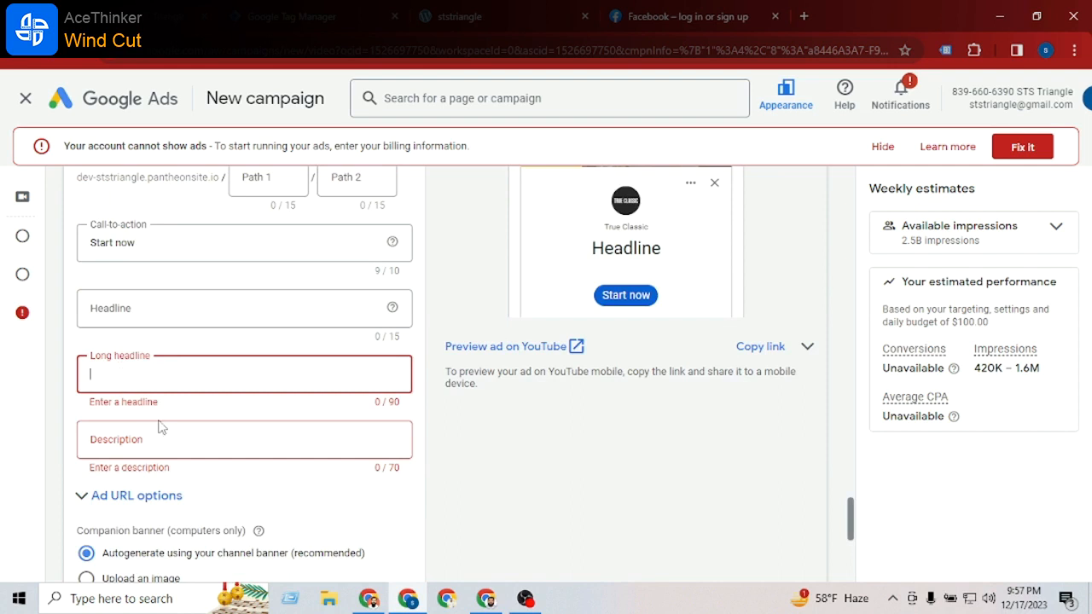
scroll(162, 427, "down", 1)
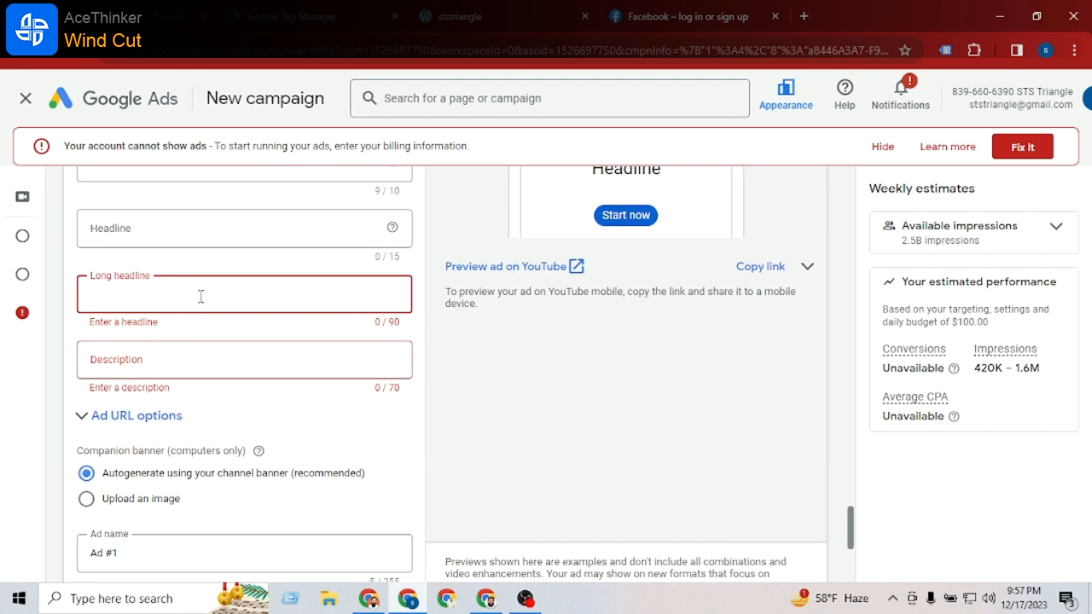
scroll(201, 299, "down", 3)
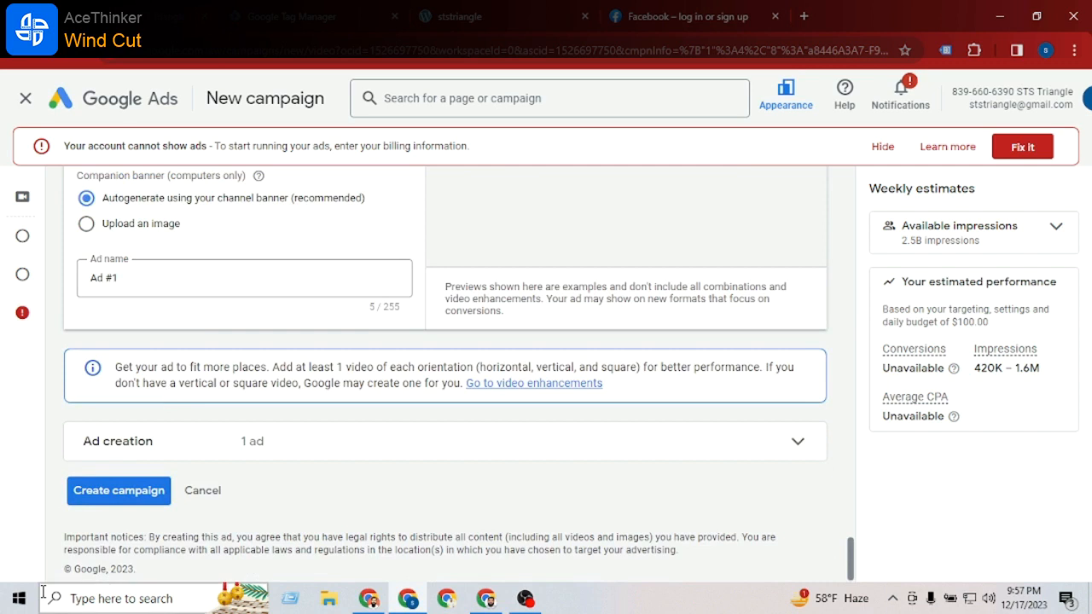
left_click(111, 505)
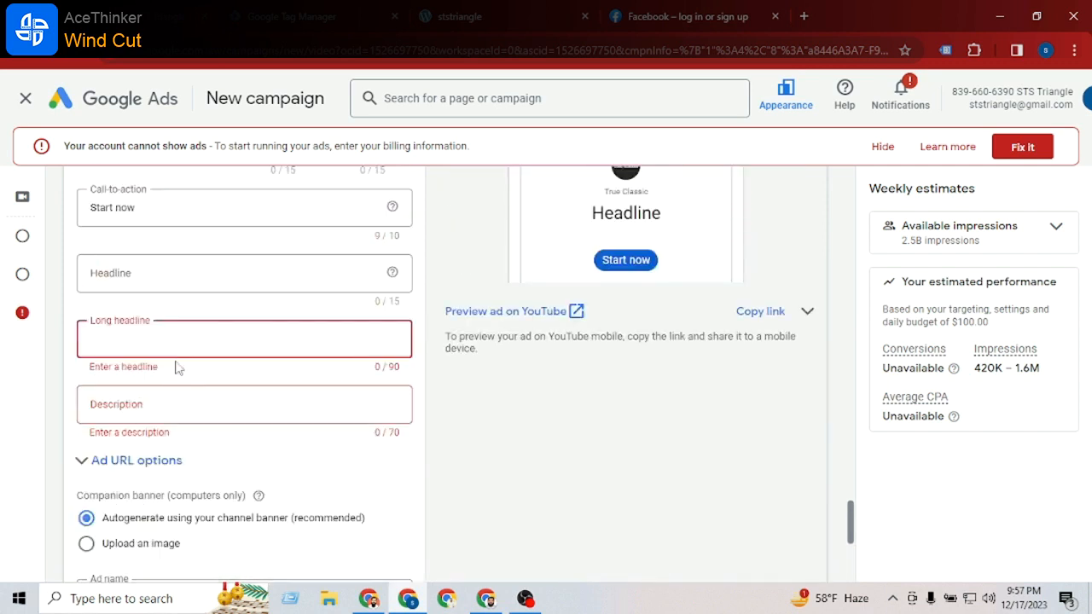
type("sho")
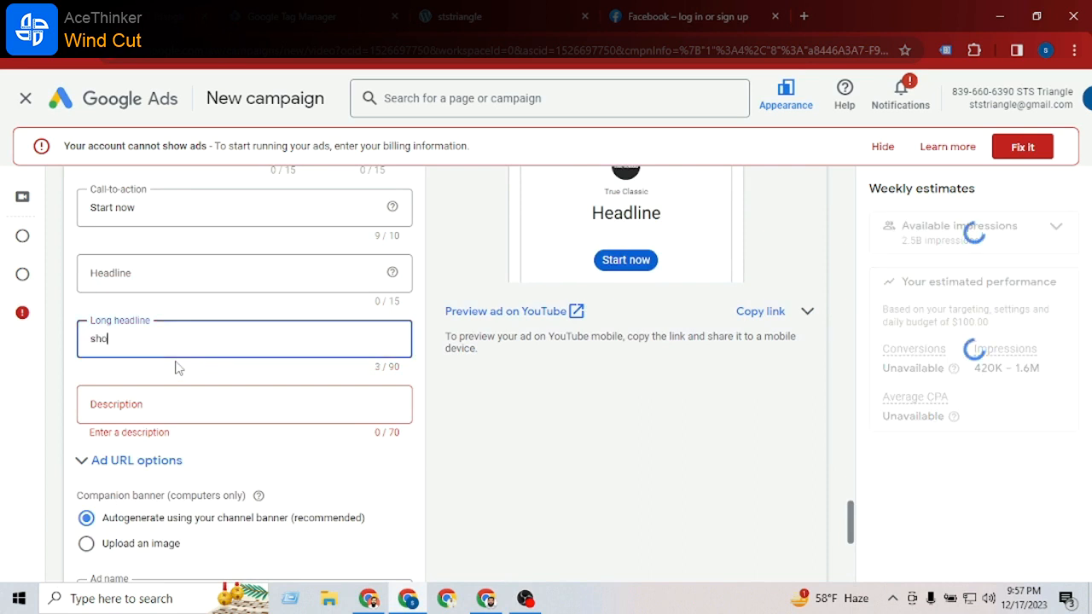
type("p now")
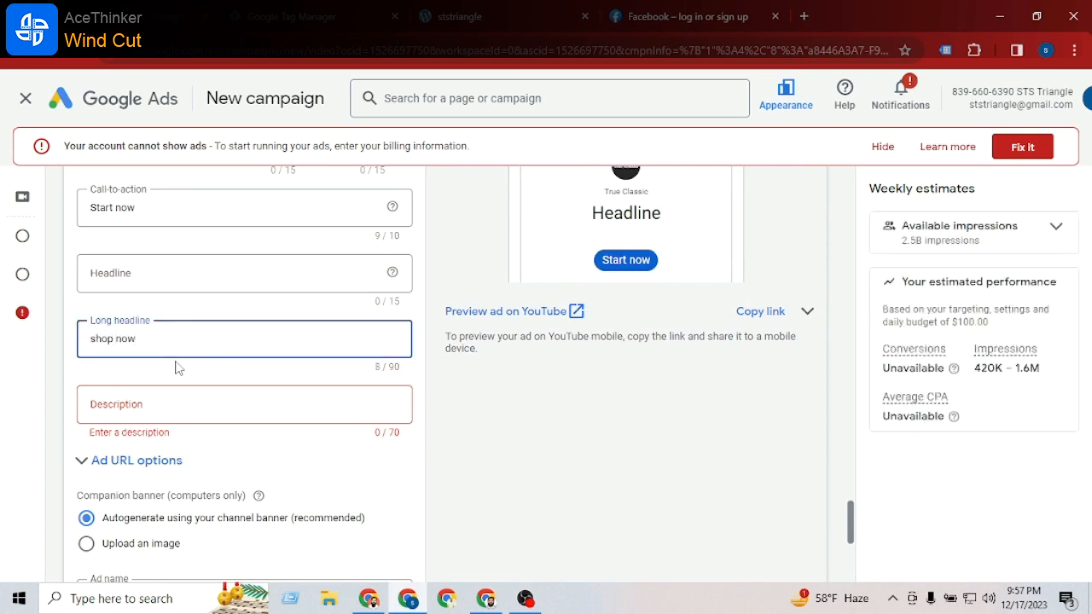
Step: Enter "the most attarctive design" as the ad description and create the campaign
left_click(170, 408)
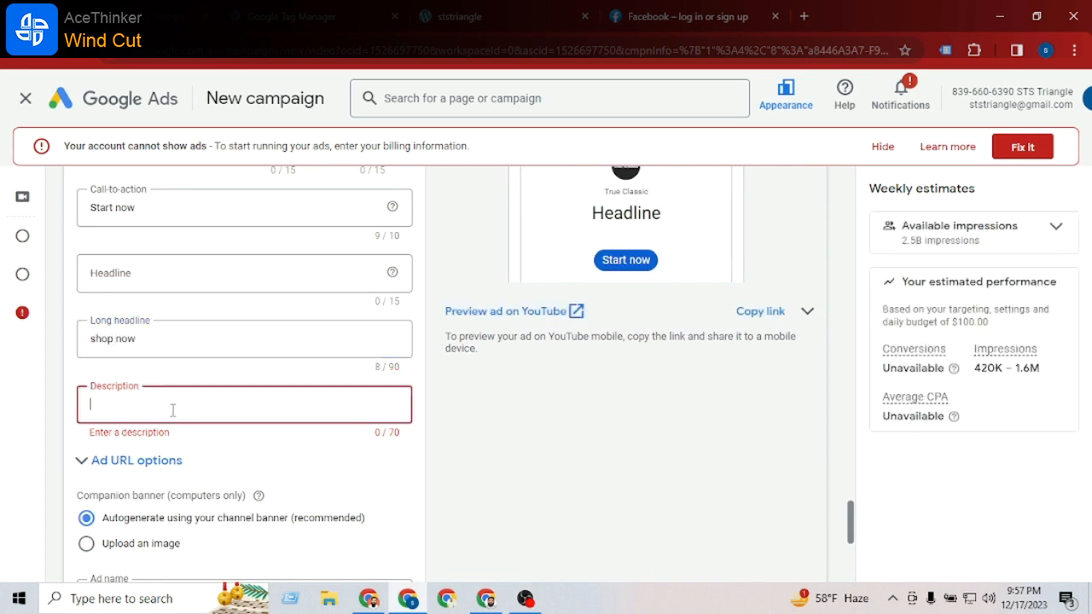
type("the most")
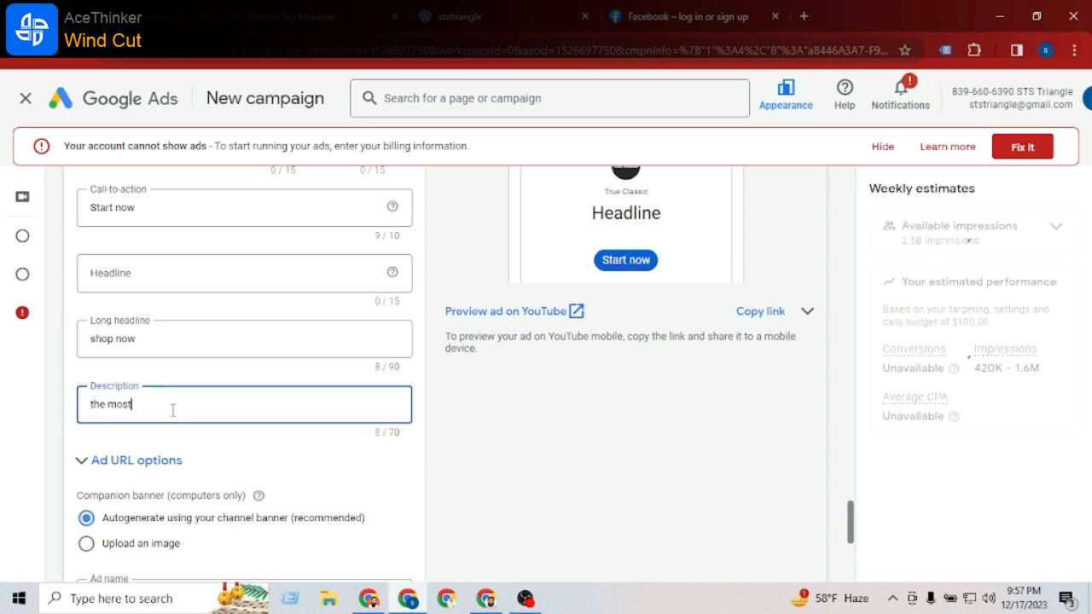
type(" attrac")
type("tiv")
type("e de")
type("sign")
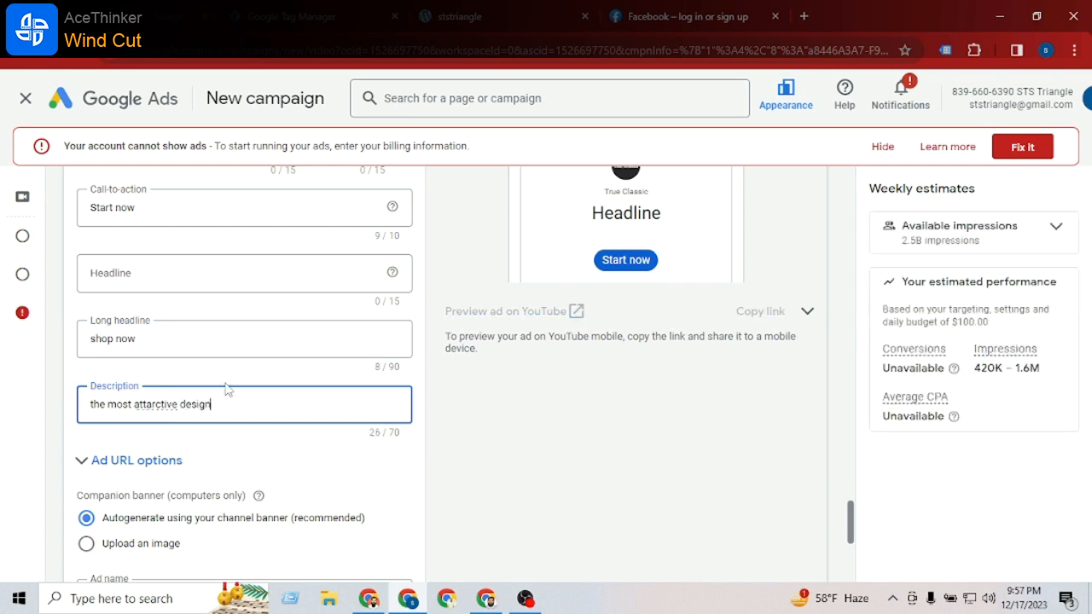
scroll(226, 388, "down", 4)
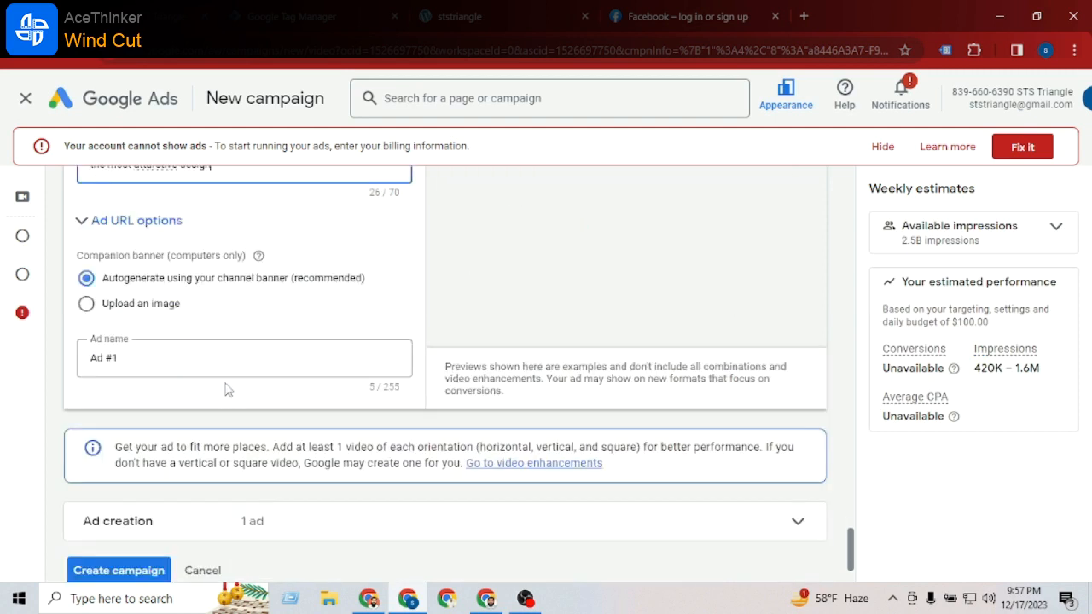
left_click(135, 493)
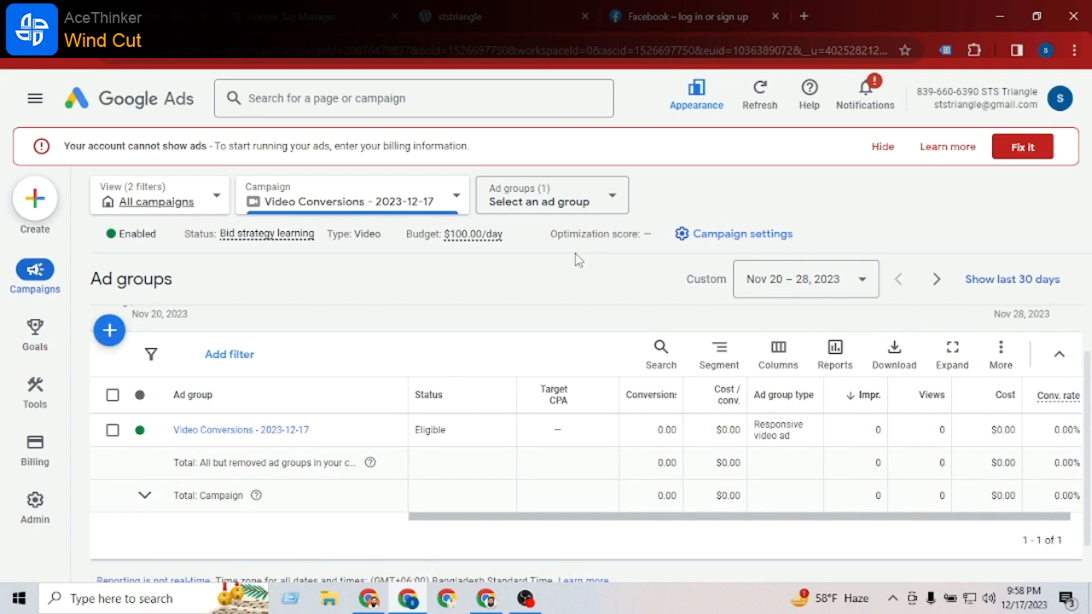
Step: Start another new campaign and look over the available campaign objectives
mouse_move(30, 281)
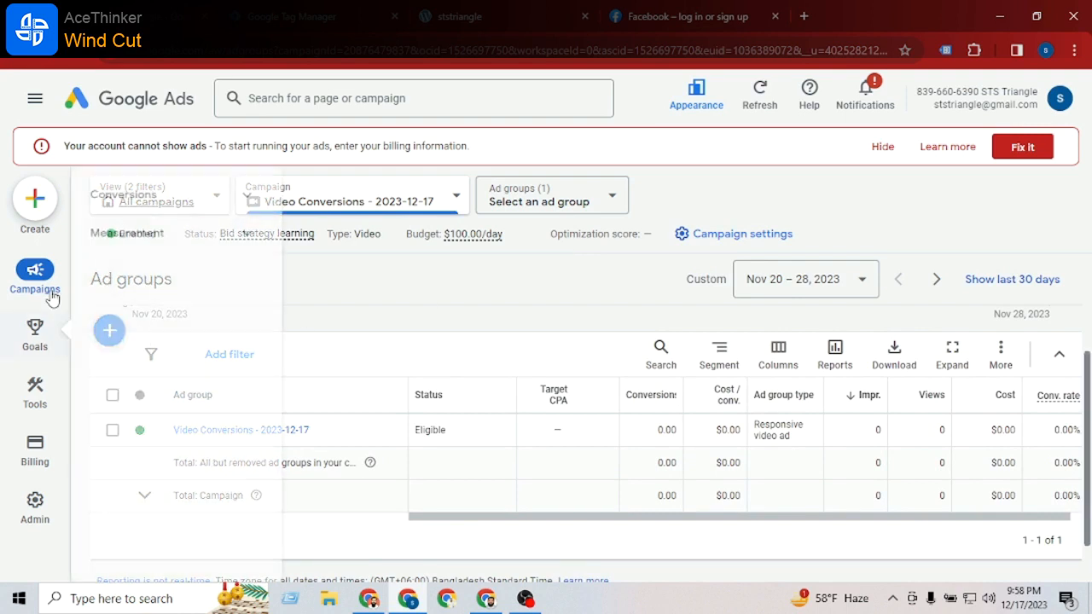
left_click(34, 214)
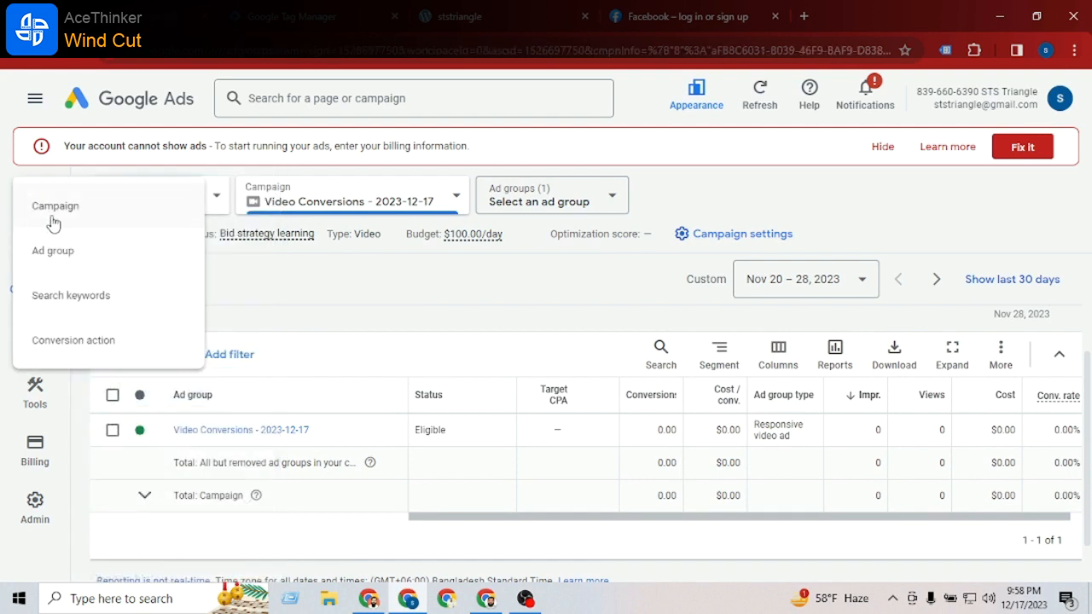
left_click(53, 222)
left_click(456, 403)
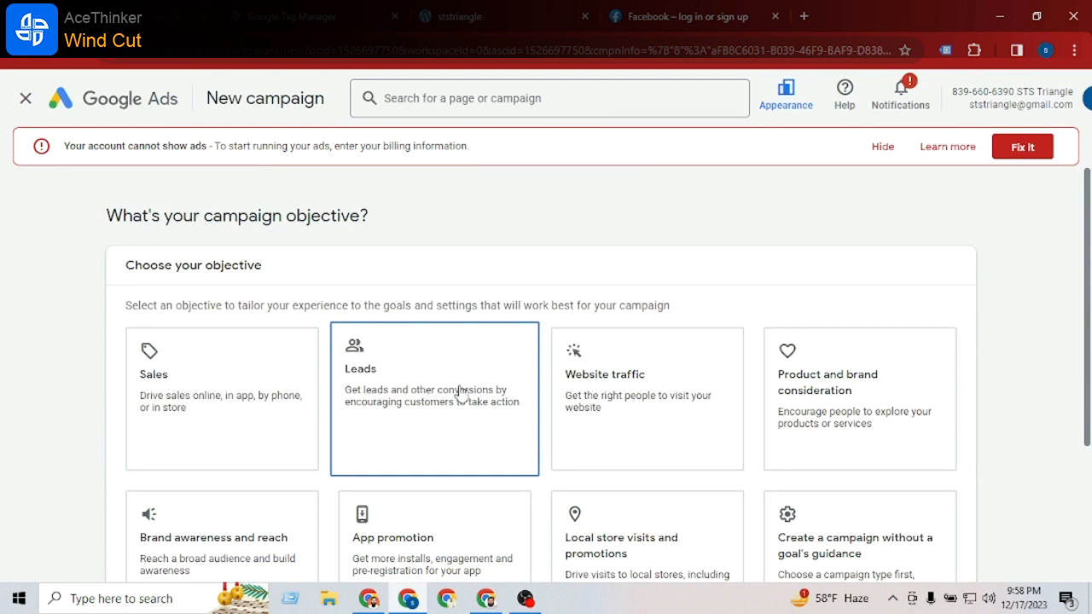
scroll(460, 392, "down", 2)
scroll(25, 456, "up", 1)
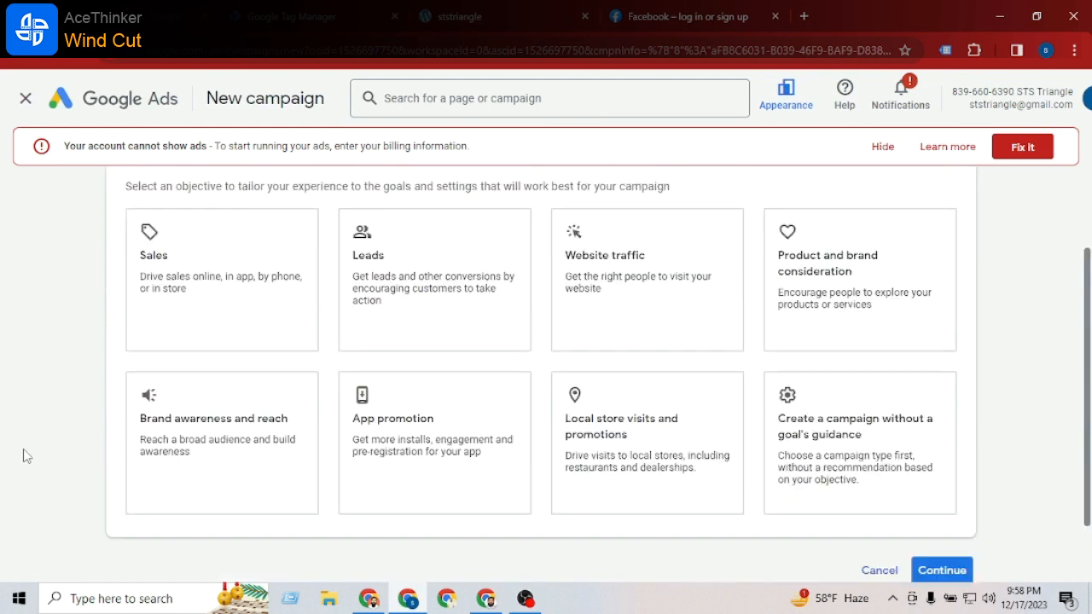